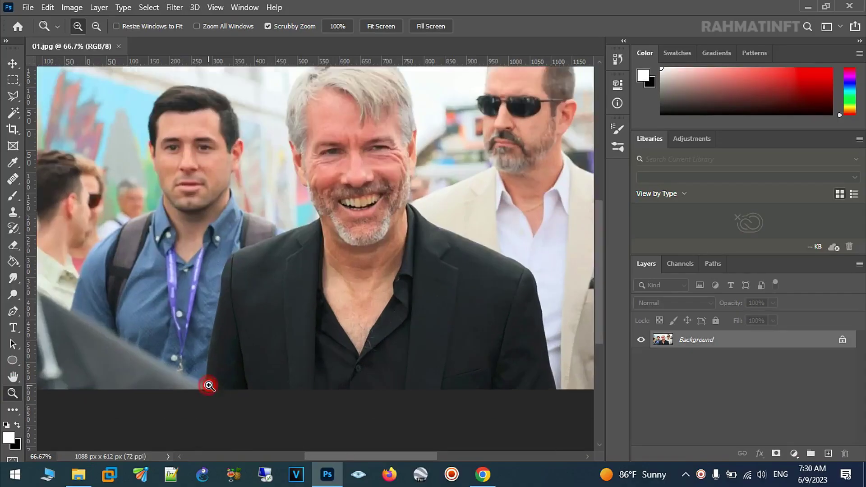
Zoom 01.jpg in on the lower edge of the man's dark jacket
{"action": "left_click", "coordinate": [210, 386]}
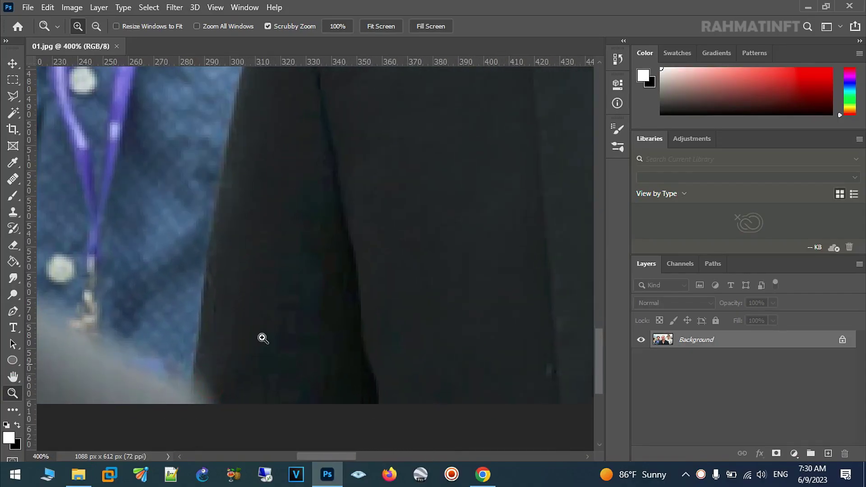
Frame the jacket's bottom corner and start a Pen path there in Path mode
{"action": "left_click", "coordinate": [284, 300], "text": "alt"}
{"action": "left_click", "coordinate": [251, 319]}
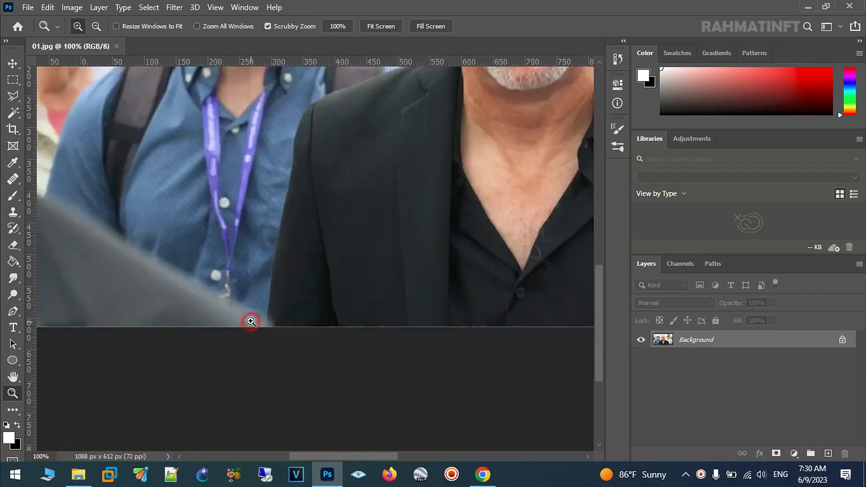
{"action": "left_click_drag", "start_coordinate": [332, 273], "coordinate": [300, 318]}
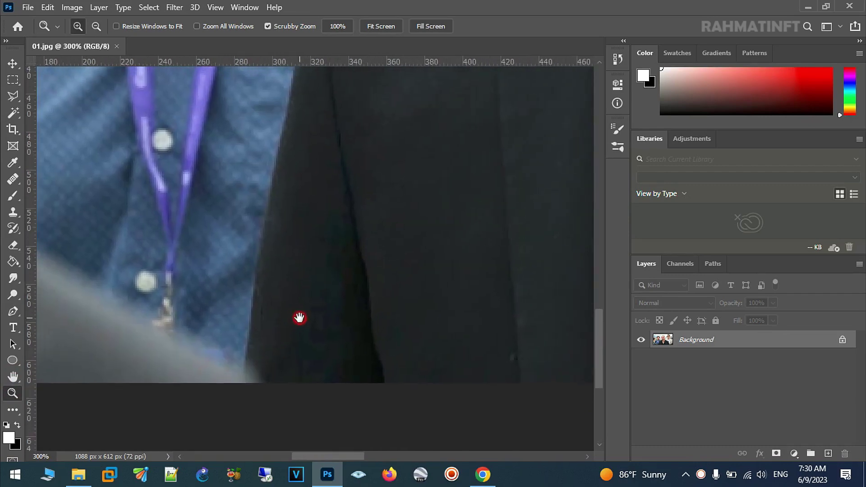
{"action": "left_click", "coordinate": [14, 310]}
{"action": "left_click", "coordinate": [244, 390]}
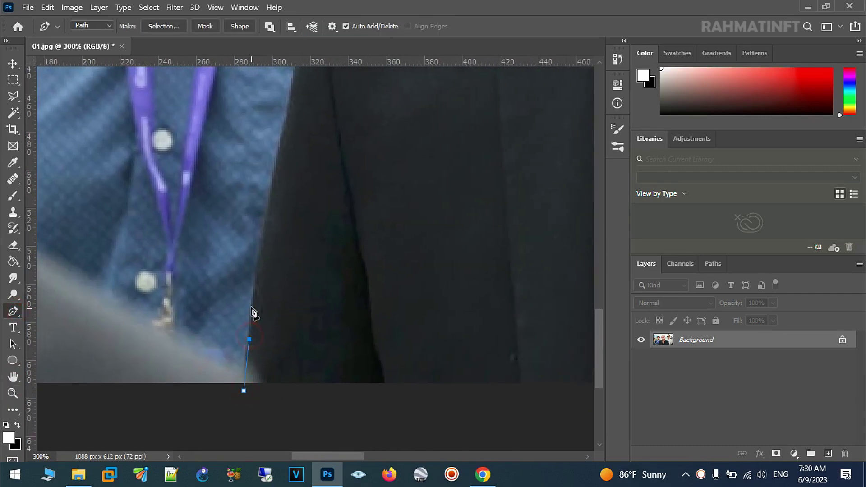
Place Pen anchors up the jacket's left edge
{"action": "left_click", "coordinate": [272, 184]}
{"action": "left_click", "coordinate": [287, 117]}
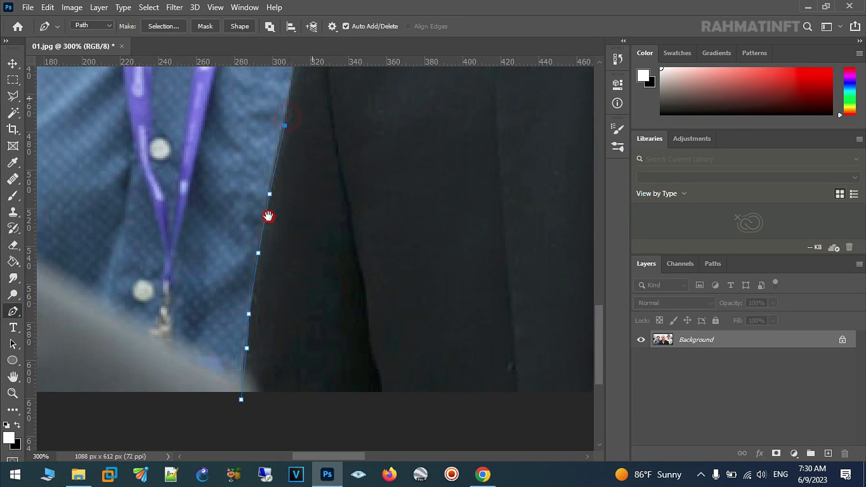
{"action": "left_click_drag", "start_coordinate": [289, 120], "coordinate": [239, 326]}
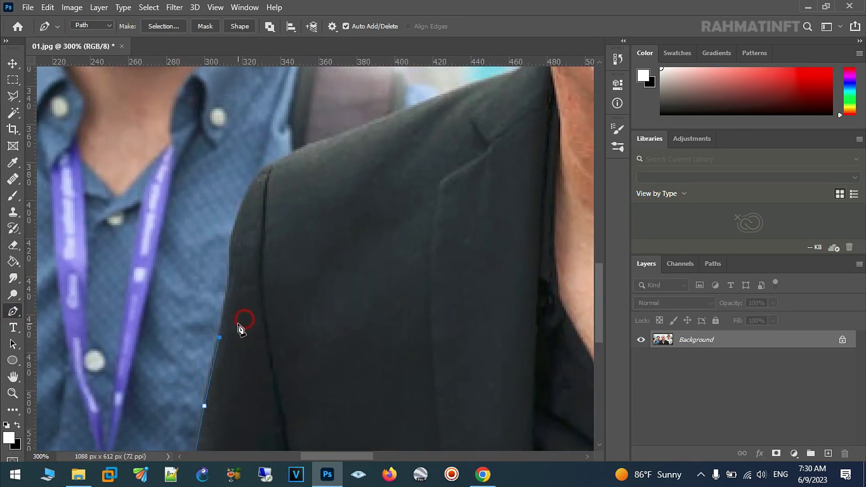
{"action": "left_click", "coordinate": [229, 279]}
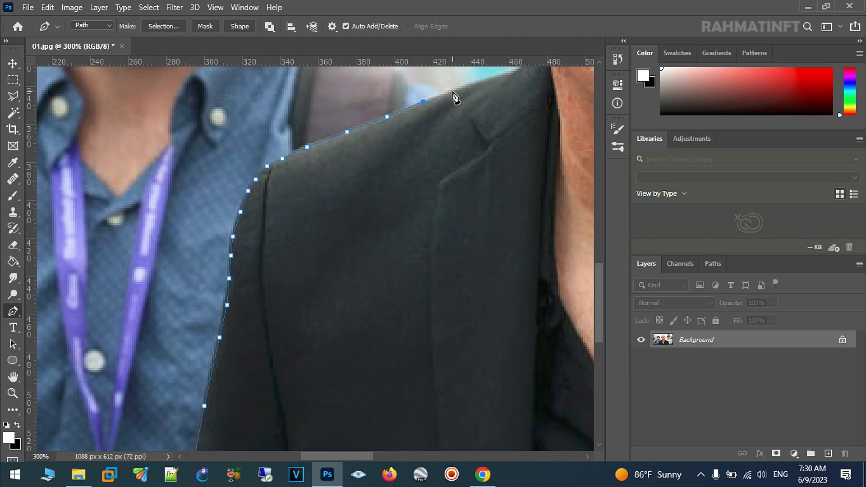
Trace anchors along the shoulder to where it meets the jaw
{"action": "left_click_drag", "start_coordinate": [435, 114], "coordinate": [328, 222]}
{"action": "left_click", "coordinate": [306, 215]}
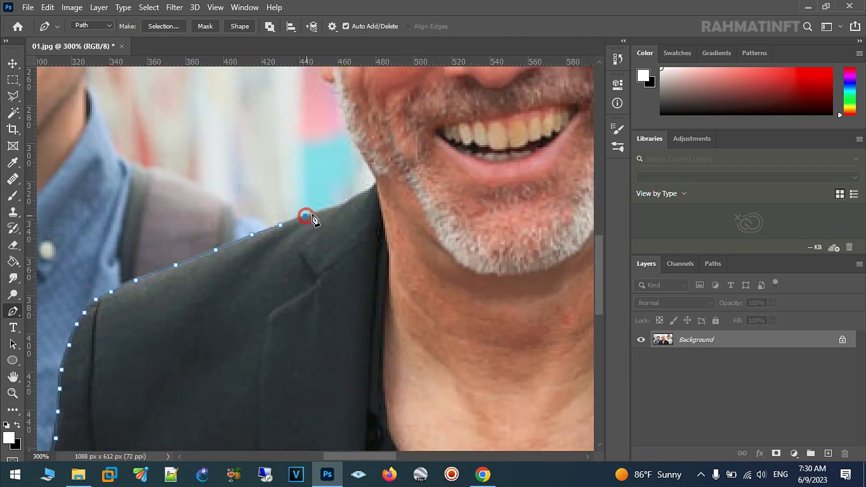
{"action": "left_click", "coordinate": [343, 206]}
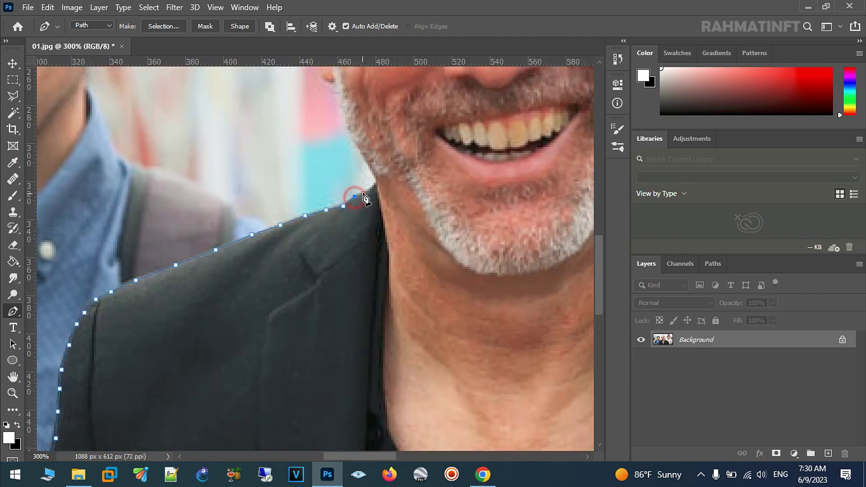
{"action": "left_click", "coordinate": [369, 189]}
{"action": "left_click", "coordinate": [374, 170]}
Continue the Pen path up the bearded jawline toward the face
{"action": "left_click", "coordinate": [361, 148]}
{"action": "left_click", "coordinate": [351, 131]}
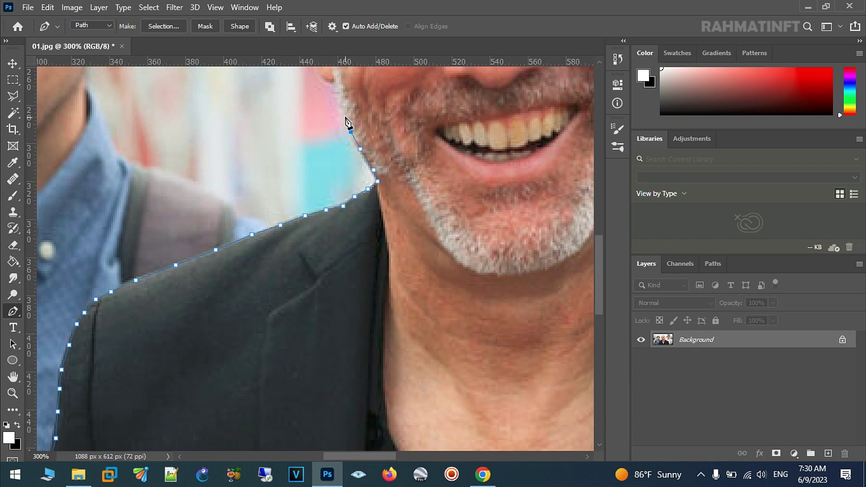
{"action": "left_click", "coordinate": [345, 116]}
{"action": "left_click", "coordinate": [342, 109]}
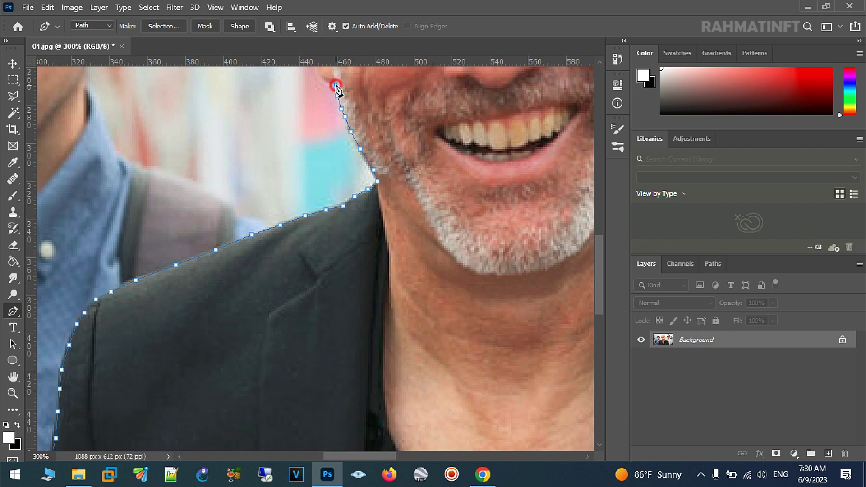
{"action": "left_click_drag", "start_coordinate": [329, 83], "coordinate": [305, 239]}
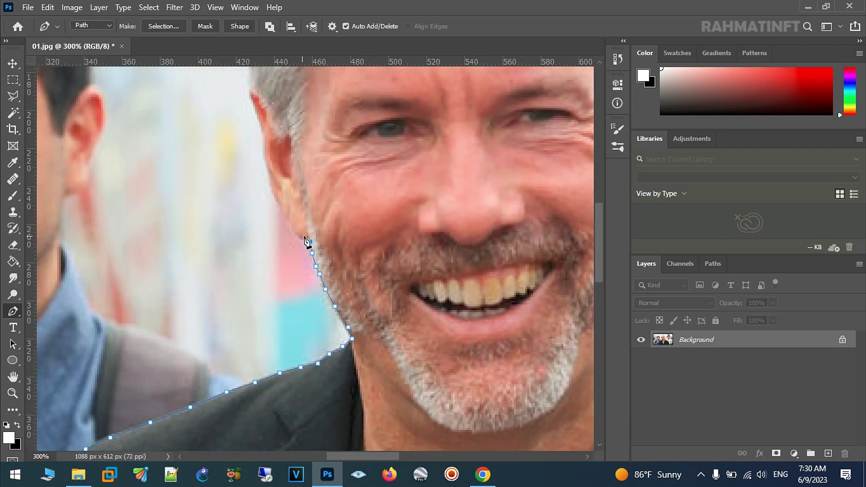
Add anchors up the jaw and along the ear to the hair's side edge
{"action": "left_click", "coordinate": [305, 237]}
{"action": "left_click", "coordinate": [285, 212]}
{"action": "left_click", "coordinate": [277, 198]}
{"action": "left_click", "coordinate": [270, 173]}
{"action": "left_click", "coordinate": [264, 135]}
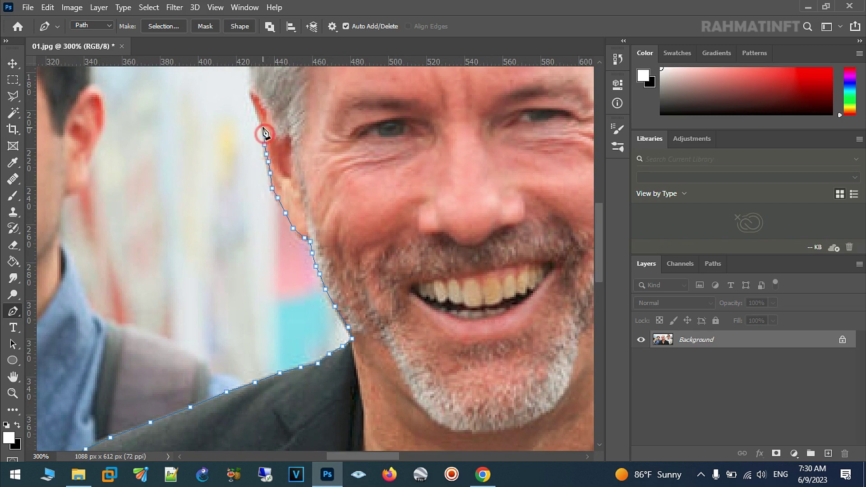
{"action": "left_click", "coordinate": [261, 120]}
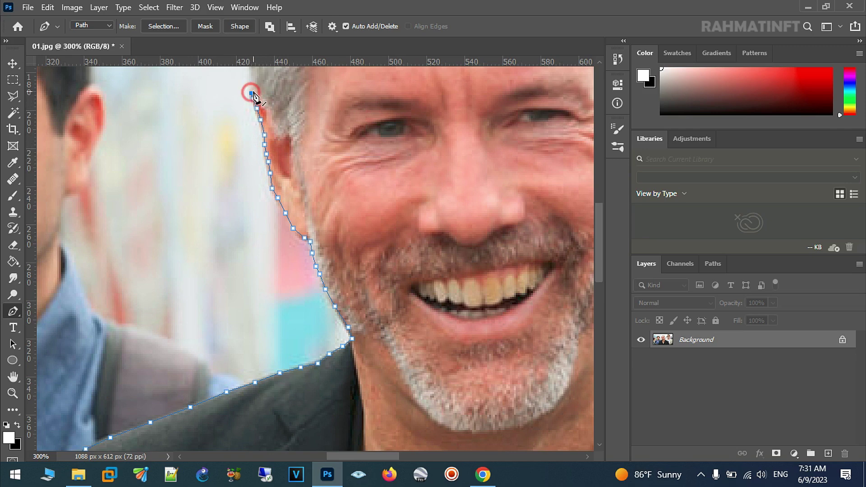
Trace the outline along the left side of the hair
{"action": "left_click_drag", "start_coordinate": [261, 82], "coordinate": [244, 151]}
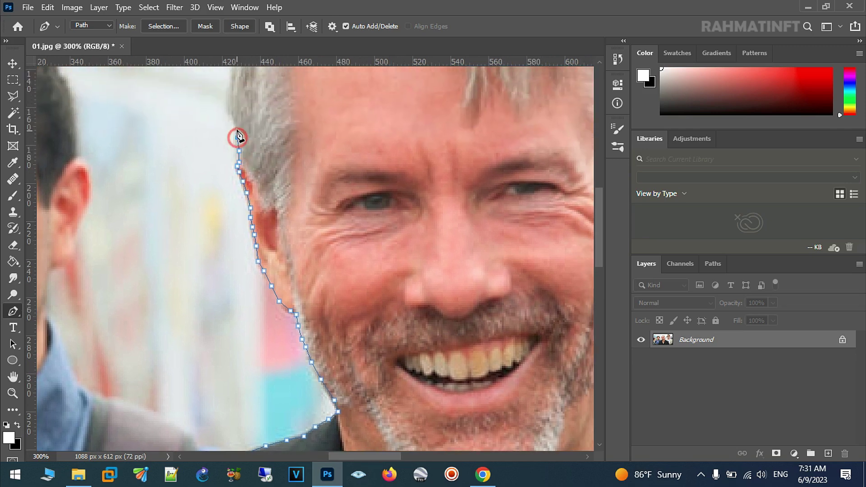
{"action": "mouse_move", "coordinate": [229, 97]}
{"action": "left_mouse_down"}
{"action": "mouse_move", "coordinate": [228, 156]}
{"action": "mouse_move", "coordinate": [220, 166]}
{"action": "left_mouse_up"}
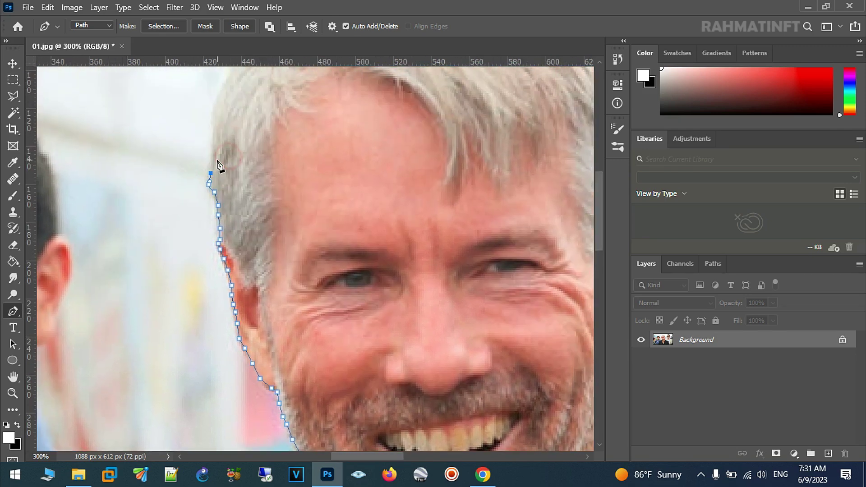
{"action": "left_click", "coordinate": [214, 132]}
{"action": "left_click", "coordinate": [218, 96]}
{"action": "left_click_drag", "start_coordinate": [223, 154], "coordinate": [216, 177]}
Continue anchors up the hairline toward the top of the head
{"action": "left_click", "coordinate": [205, 167]}
{"action": "left_click", "coordinate": [218, 141]}
{"action": "left_click", "coordinate": [239, 122]}
{"action": "left_click", "coordinate": [245, 116]}
{"action": "left_click", "coordinate": [261, 104]}
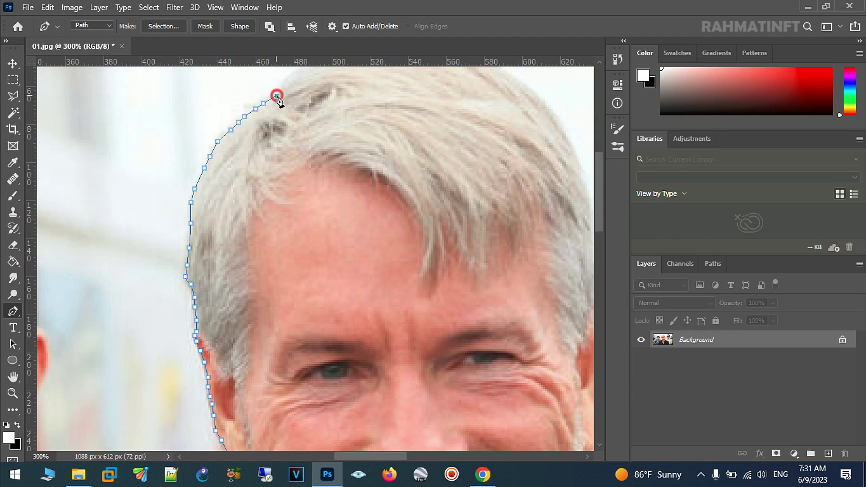
{"action": "left_click_drag", "start_coordinate": [300, 104], "coordinate": [257, 167]}
Carry the Pen path across the crown of the hair
{"action": "left_click", "coordinate": [234, 155]}
{"action": "left_click", "coordinate": [260, 131]}
{"action": "left_click", "coordinate": [288, 118]}
{"action": "left_click", "coordinate": [313, 112]}
{"action": "left_click", "coordinate": [337, 106]}
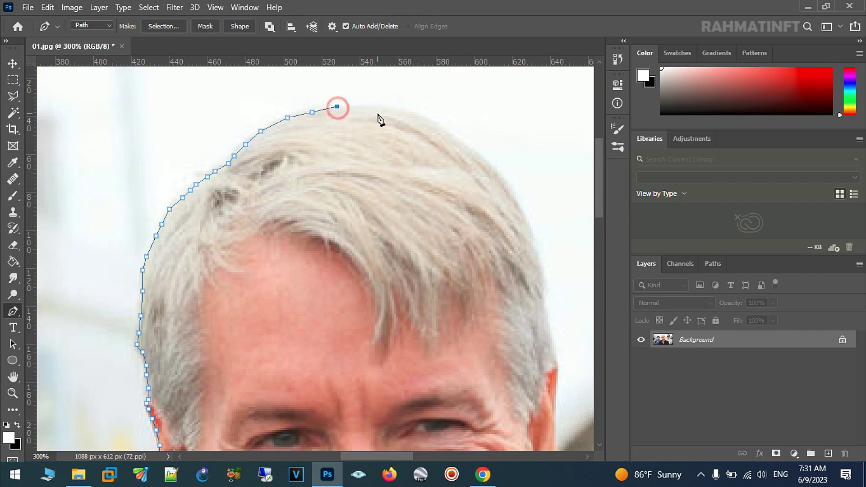
{"action": "left_click", "coordinate": [360, 106]}
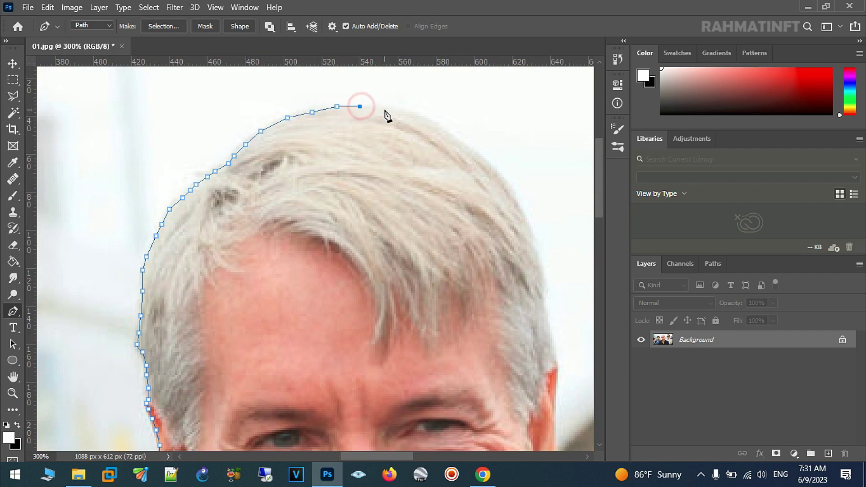
{"action": "left_click", "coordinate": [388, 109]}
Trace anchors down the right side of the hair
{"action": "left_click", "coordinate": [421, 116]}
{"action": "left_click", "coordinate": [437, 128]}
{"action": "left_click", "coordinate": [471, 146]}
{"action": "left_click", "coordinate": [486, 160]}
{"action": "left_click", "coordinate": [503, 180]}
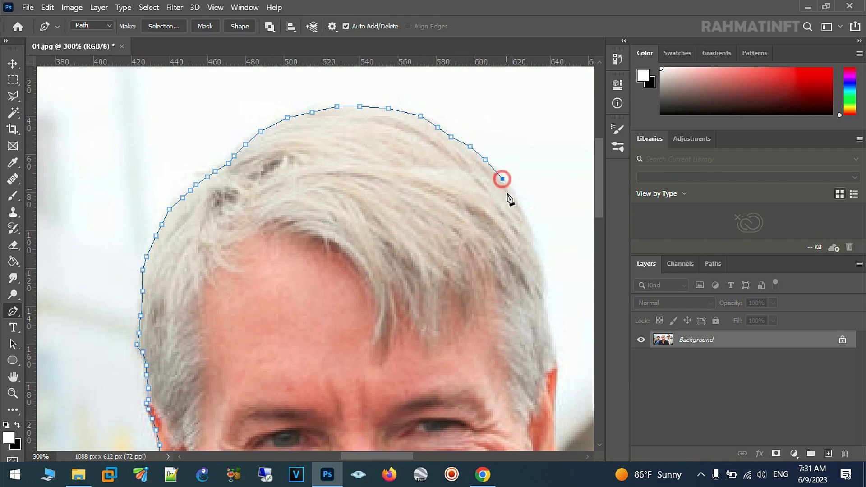
{"action": "left_click", "coordinate": [514, 200]}
{"action": "left_click_drag", "start_coordinate": [498, 212], "coordinate": [344, 129]}
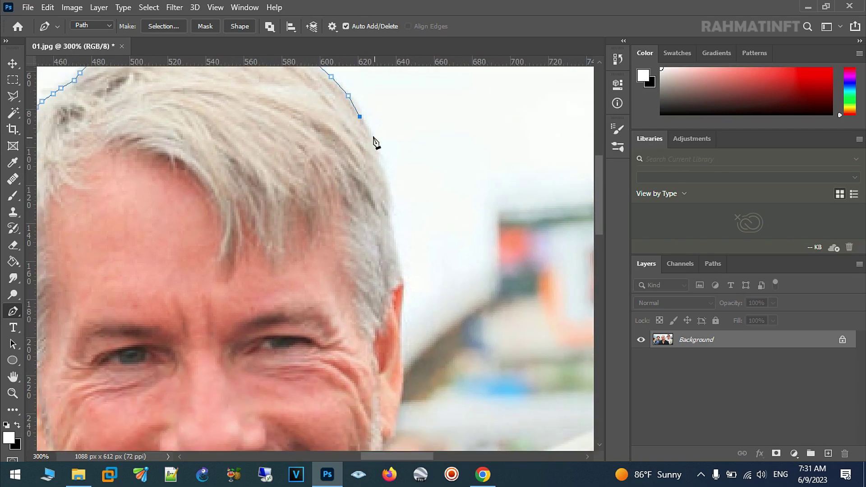
Continue down the right hairline to the top of the ear
{"action": "left_click", "coordinate": [379, 156]}
{"action": "left_click", "coordinate": [385, 179]}
{"action": "left_click", "coordinate": [387, 194]}
{"action": "left_click", "coordinate": [388, 213]}
{"action": "left_click", "coordinate": [392, 238]}
{"action": "left_click", "coordinate": [398, 259]}
{"action": "left_click", "coordinate": [398, 275]}
{"action": "left_click_drag", "start_coordinate": [382, 255], "coordinate": [360, 107]}
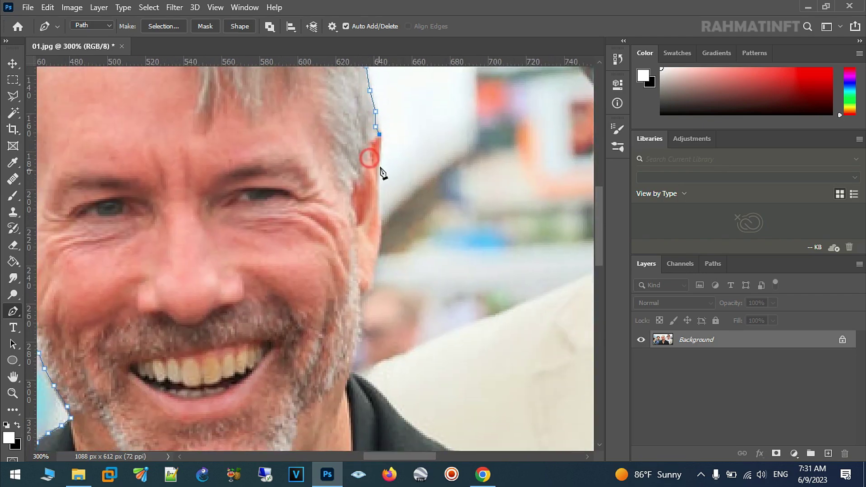
Place anchors down the right ear's edge
{"action": "left_click", "coordinate": [379, 146]}
{"action": "left_click", "coordinate": [377, 159]}
{"action": "left_click", "coordinate": [375, 174]}
{"action": "left_click", "coordinate": [377, 191]}
{"action": "left_click", "coordinate": [378, 209]}
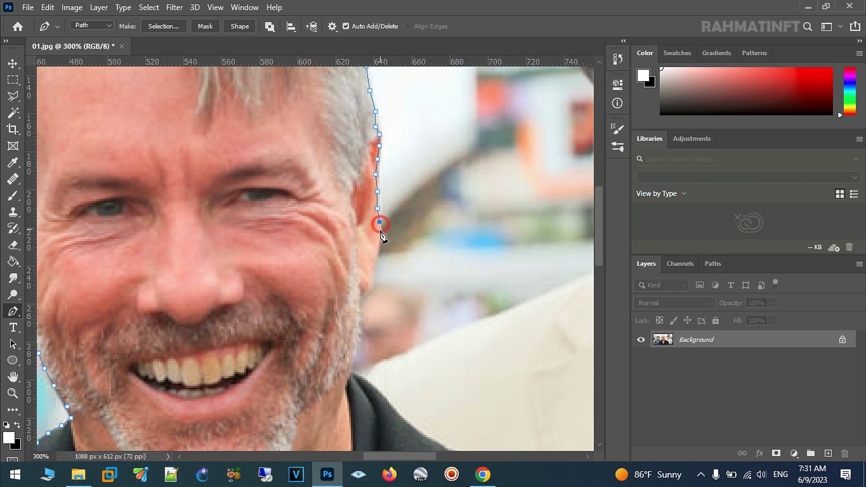
Trace the bearded jaw down to the neck
{"action": "left_click", "coordinate": [374, 268]}
{"action": "left_click", "coordinate": [367, 288]}
{"action": "left_click", "coordinate": [359, 297]}
{"action": "left_click", "coordinate": [360, 319]}
{"action": "left_click", "coordinate": [358, 335]}
{"action": "left_click", "coordinate": [355, 361]}
{"action": "left_click_drag", "start_coordinate": [349, 373], "coordinate": [170, 209]}
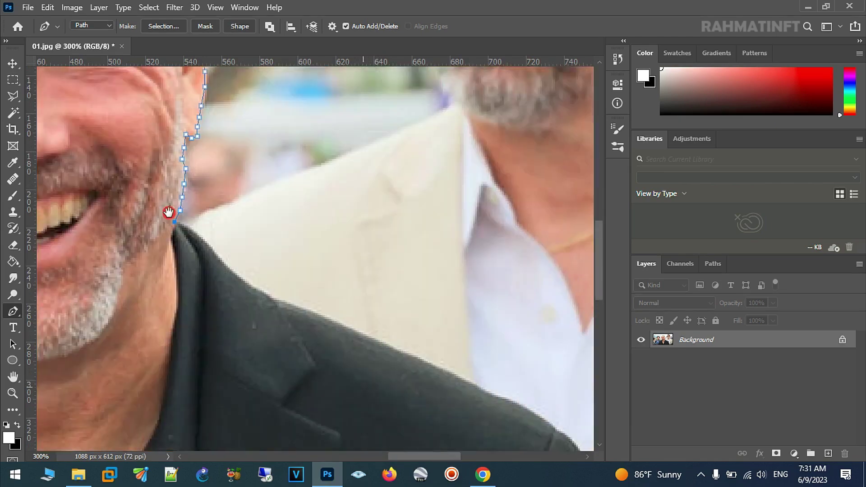
Start tracing anchors along the right shoulder from the neck
{"action": "left_click", "coordinate": [163, 199]}
{"action": "left_click", "coordinate": [177, 210]}
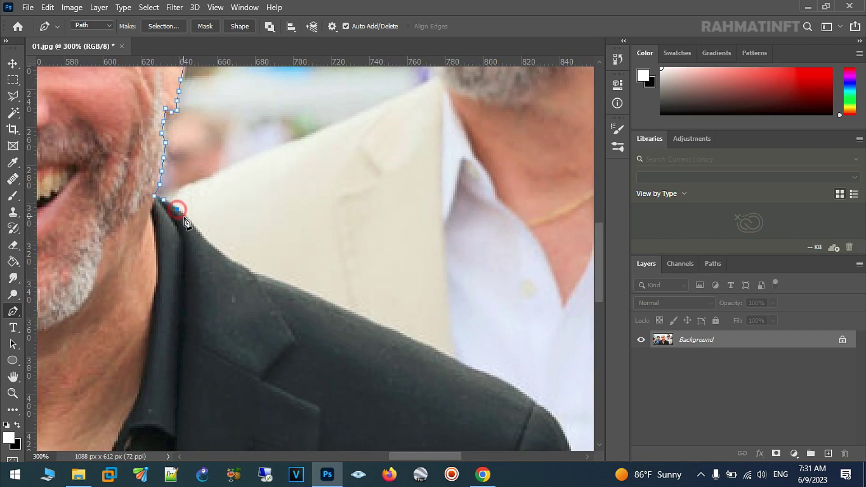
{"action": "left_click", "coordinate": [213, 249]}
{"action": "left_click", "coordinate": [247, 272]}
{"action": "left_click", "coordinate": [272, 280]}
{"action": "left_click", "coordinate": [306, 293]}
{"action": "left_click", "coordinate": [329, 304]}
{"action": "left_click_drag", "start_coordinate": [330, 307], "coordinate": [167, 191]}
Continue down the shoulder slope to its outer corner
{"action": "left_click", "coordinate": [158, 183]}
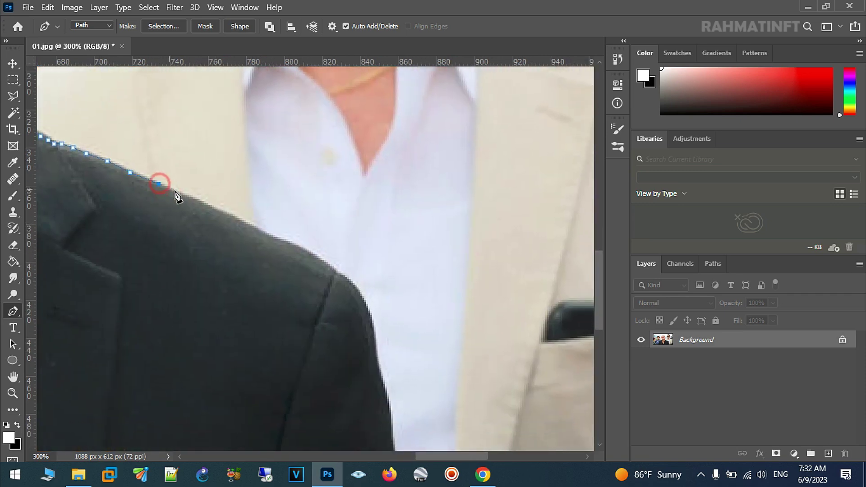
{"action": "left_click", "coordinate": [185, 195]}
{"action": "left_click", "coordinate": [208, 209]}
{"action": "left_click", "coordinate": [255, 229]}
{"action": "left_click", "coordinate": [277, 238]}
{"action": "left_click", "coordinate": [299, 249]}
{"action": "left_click", "coordinate": [322, 263]}
{"action": "left_click", "coordinate": [341, 277]}
{"action": "left_click", "coordinate": [350, 280]}
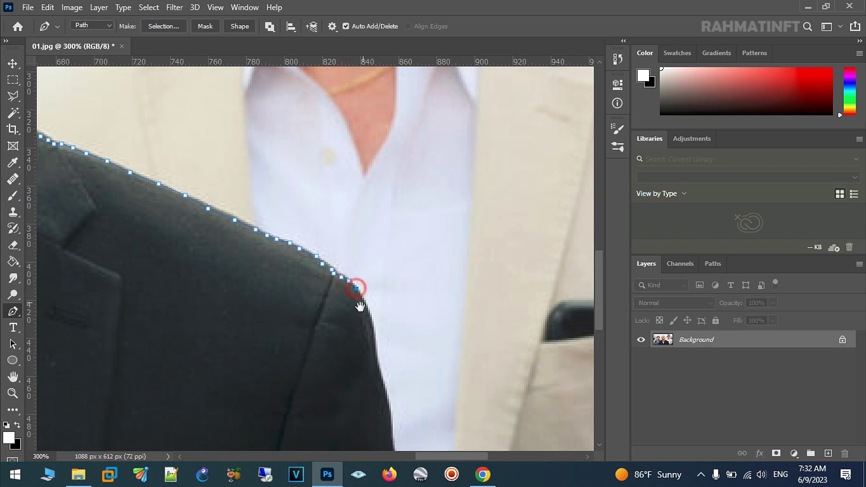
{"action": "left_click_drag", "start_coordinate": [359, 307], "coordinate": [361, 156]}
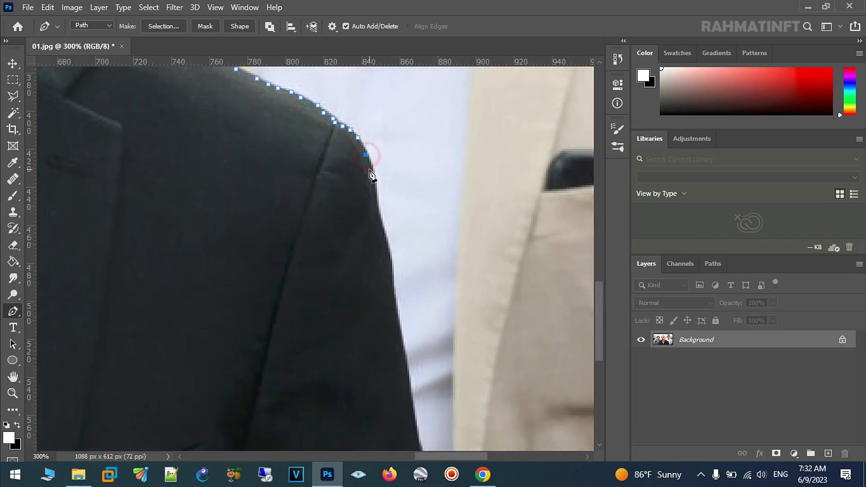
Trace the jacket's right edge down toward the photo's bottom
{"action": "left_click", "coordinate": [375, 182]}
{"action": "left_click", "coordinate": [375, 204]}
{"action": "left_click", "coordinate": [380, 219]}
{"action": "left_click", "coordinate": [387, 246]}
{"action": "left_click", "coordinate": [390, 262]}
{"action": "left_click", "coordinate": [390, 276]}
{"action": "left_click", "coordinate": [390, 289]}
{"action": "left_click", "coordinate": [395, 309]}
{"action": "mouse_move", "coordinate": [405, 362]}
{"action": "left_mouse_down"}
{"action": "mouse_move", "coordinate": [348, 197]}
{"action": "mouse_move", "coordinate": [355, 153]}
{"action": "left_mouse_up"}
{"action": "left_click", "coordinate": [358, 166]}
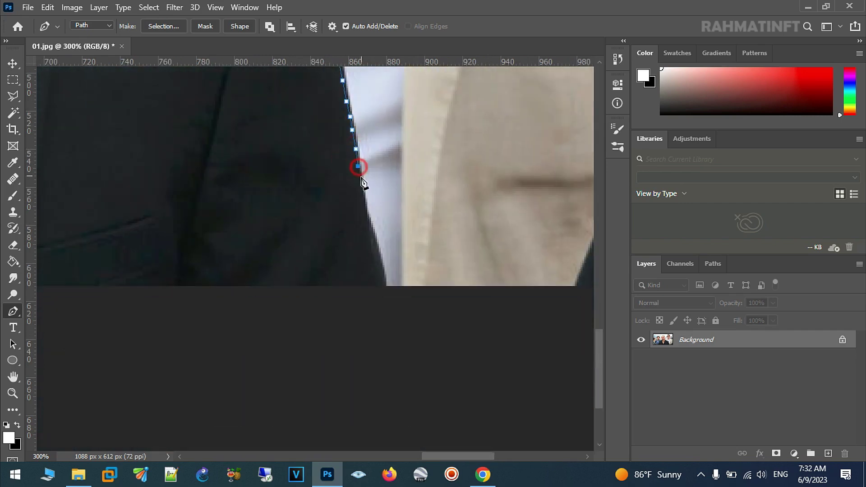
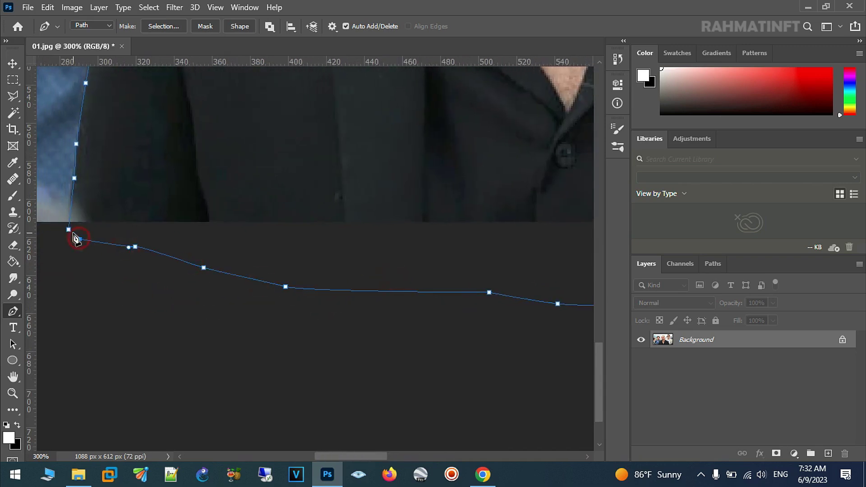
Close the pen outline around the man and convert it into a selection
{"action": "left_click", "coordinate": [70, 230]}
{"action": "right_click", "coordinate": [75, 178]}
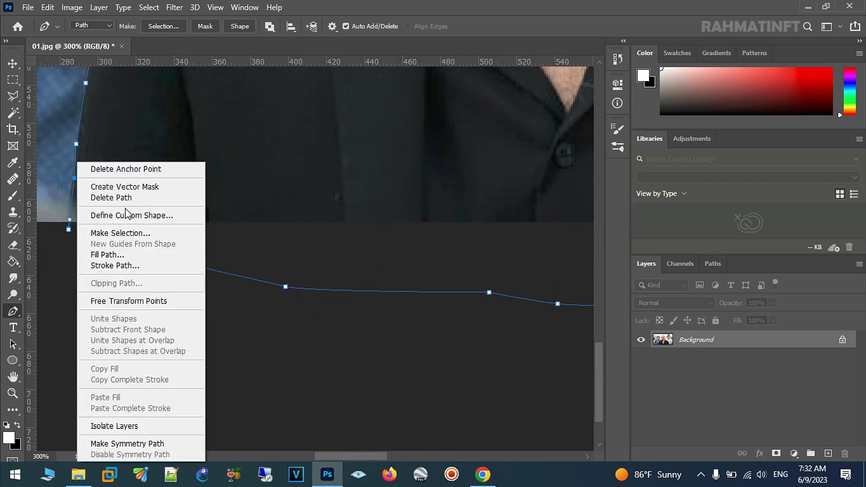
{"action": "left_click", "coordinate": [155, 234]}
{"action": "left_click", "coordinate": [495, 115]}
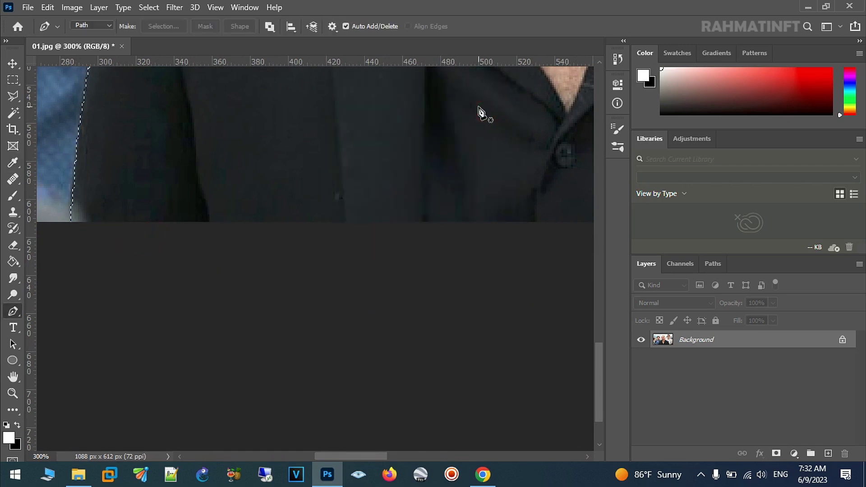
Create a document with width 3000, height 2000, resolution 150 and transparent background contents
{"action": "left_click", "coordinate": [29, 10]}
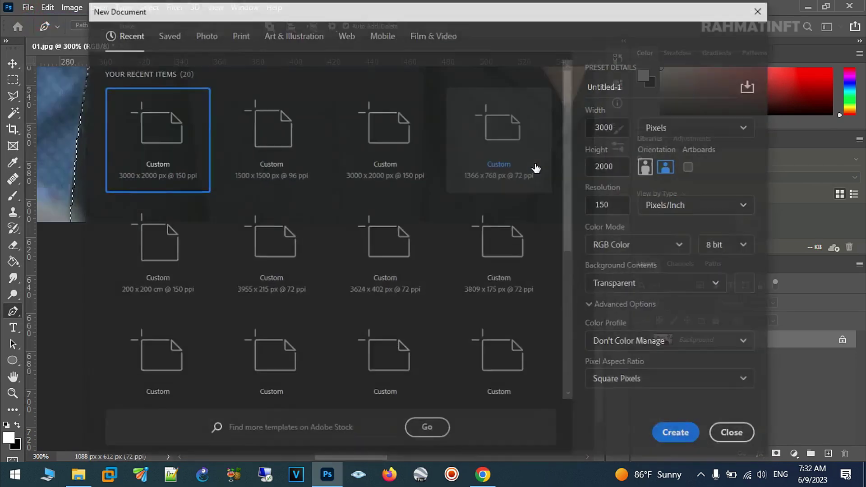
{"action": "left_click", "coordinate": [596, 127]}
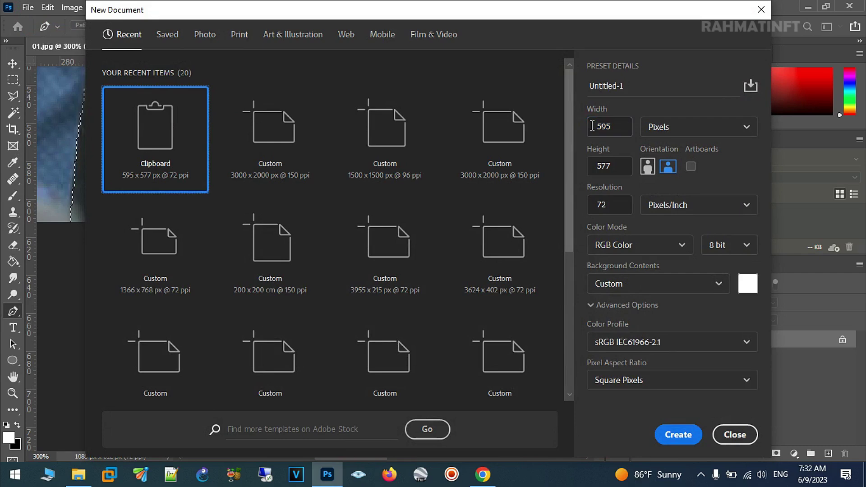
{"action": "type", "text": "3000"}
{"action": "key", "text": "Tab"}
{"action": "type", "text": "2000"}
{"action": "key", "text": "Tab"}
{"action": "type", "text": "150"}
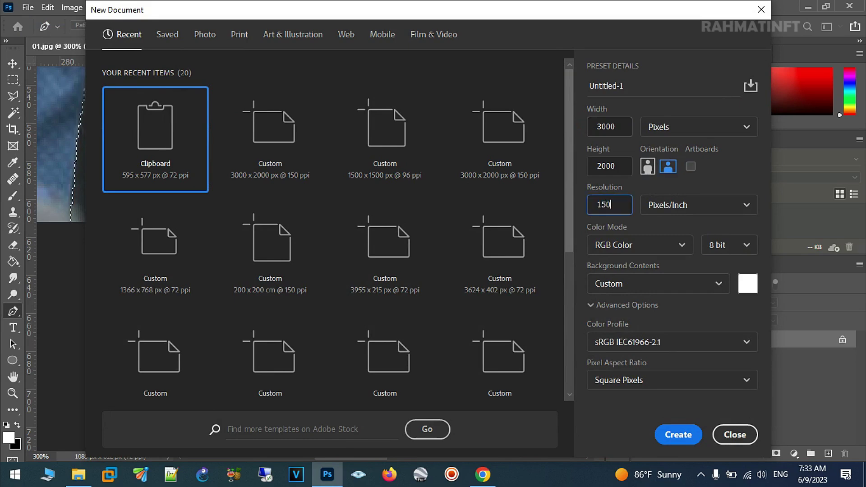
{"action": "left_click", "coordinate": [663, 284]}
{"action": "left_click", "coordinate": [641, 380]}
{"action": "left_click", "coordinate": [679, 434]}
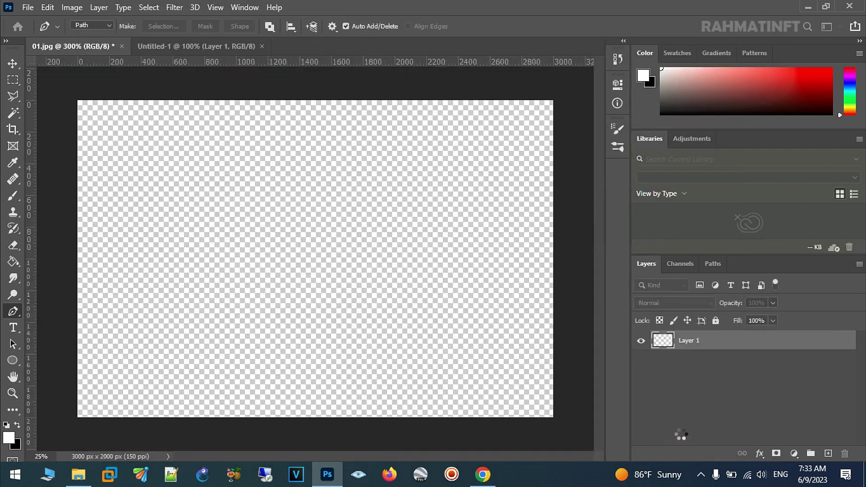
Add a new layer named main-image and paste the cut-out man into it
{"action": "left_click", "coordinate": [829, 454]}
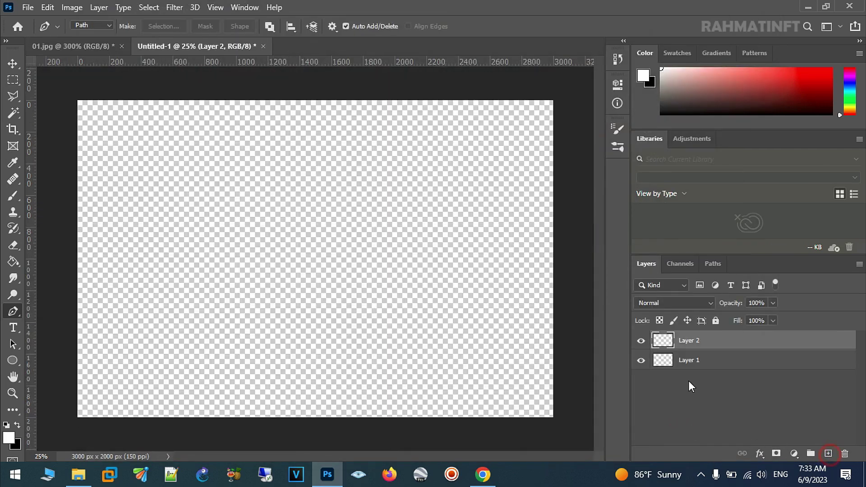
{"action": "double_click", "coordinate": [688, 342]}
{"action": "type", "text": "main-image"}
{"action": "key", "text": "Return"}
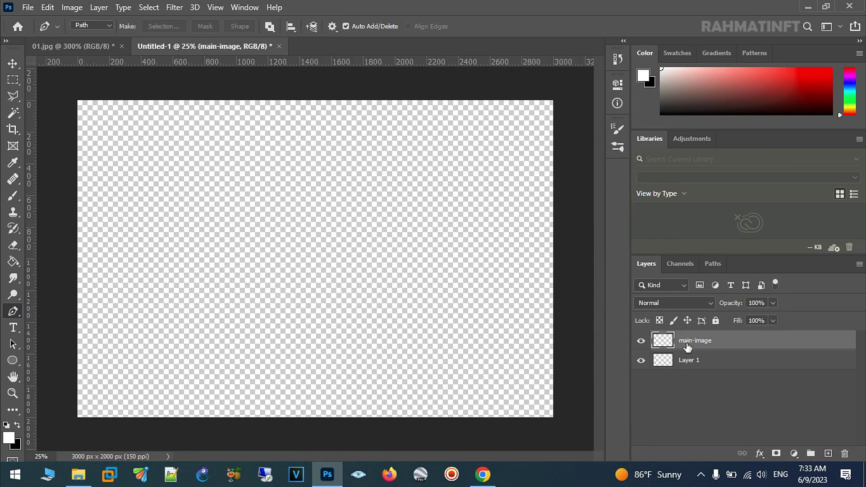
{"action": "key", "text": "ctrl+v"}
Enlarge the pasted photo from its corners with Free Transform and apply it
{"action": "key", "text": "ctrl+t"}
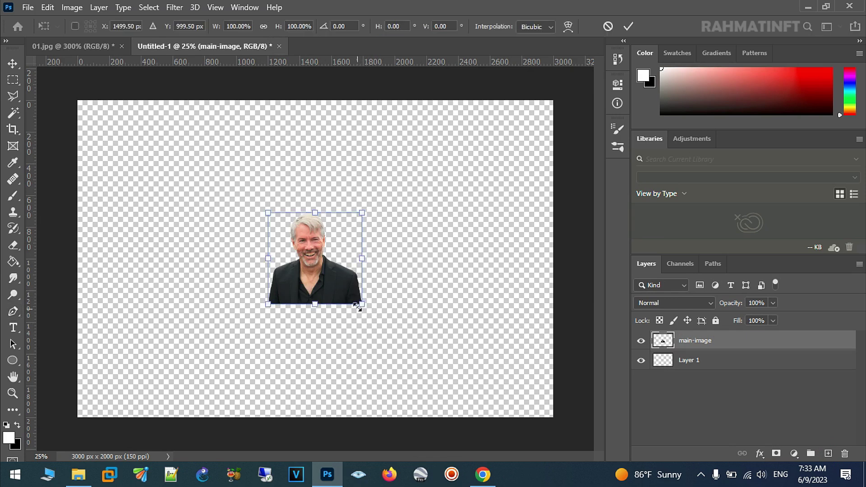
{"action": "mouse_move", "coordinate": [359, 305]}
{"action": "left_mouse_down"}
{"action": "mouse_move", "coordinate": [426, 368]}
{"action": "mouse_move", "coordinate": [312, 267]}
{"action": "left_mouse_up"}
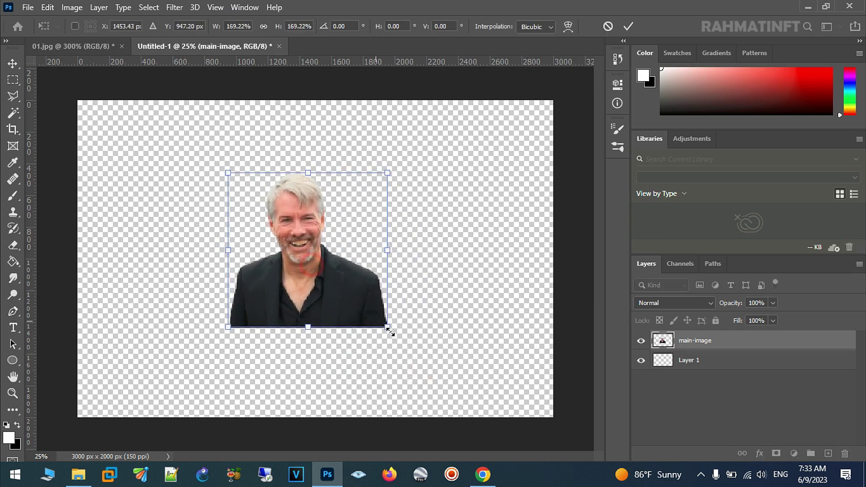
{"action": "left_click_drag", "start_coordinate": [383, 323], "coordinate": [442, 381]}
{"action": "double_click", "coordinate": [338, 305]}
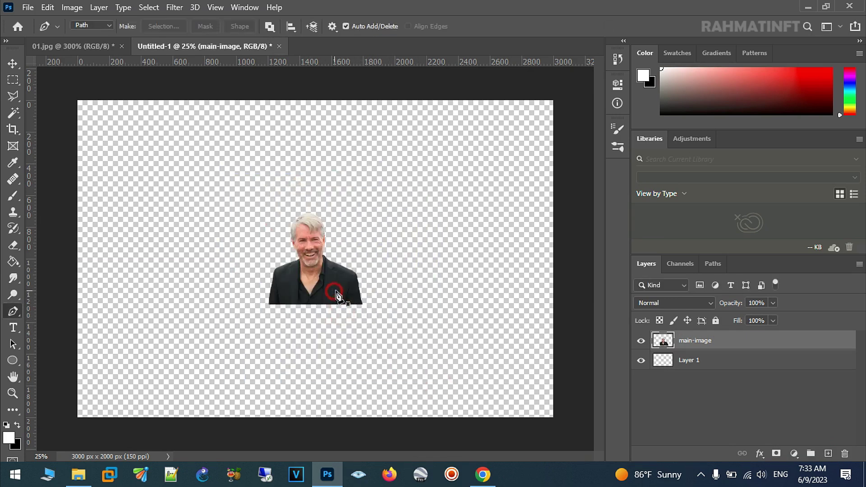
Fine-tune the photo's size and position so it sits centred in the lower canvas
{"action": "key", "text": "ctrl+t"}
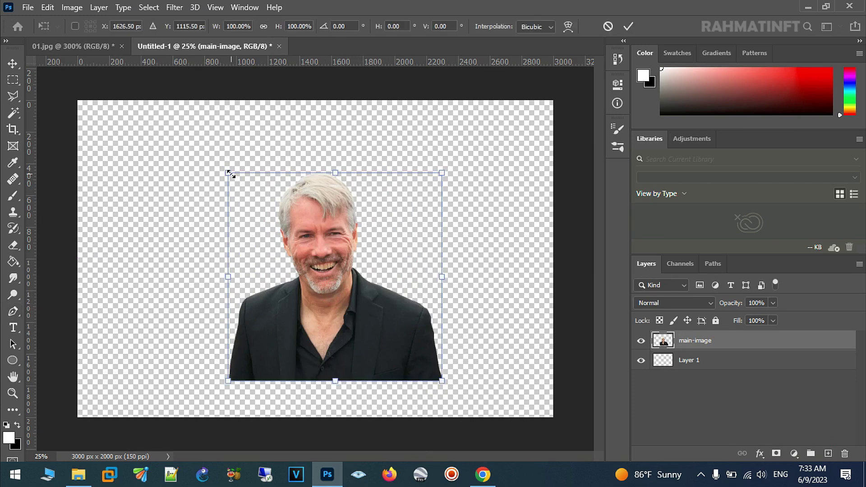
{"action": "left_click_drag", "start_coordinate": [228, 173], "coordinate": [192, 150]}
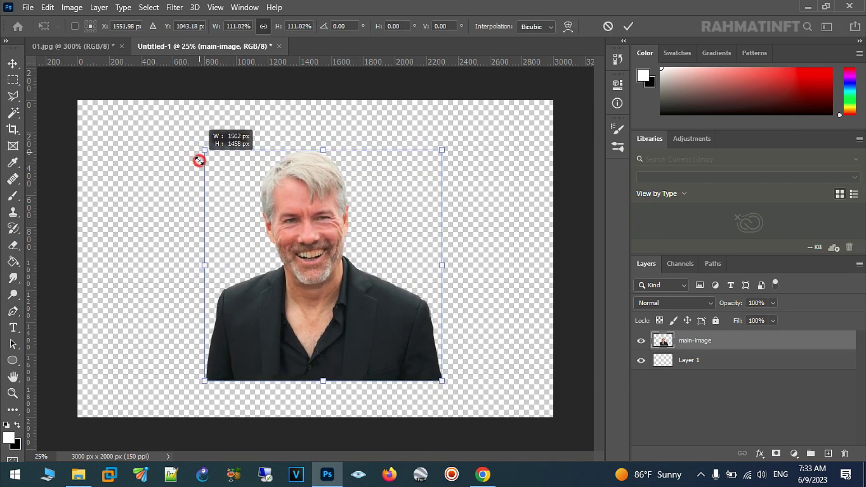
{"action": "left_click_drag", "start_coordinate": [192, 149], "coordinate": [200, 159]}
{"action": "left_click_drag", "start_coordinate": [319, 249], "coordinate": [323, 218]}
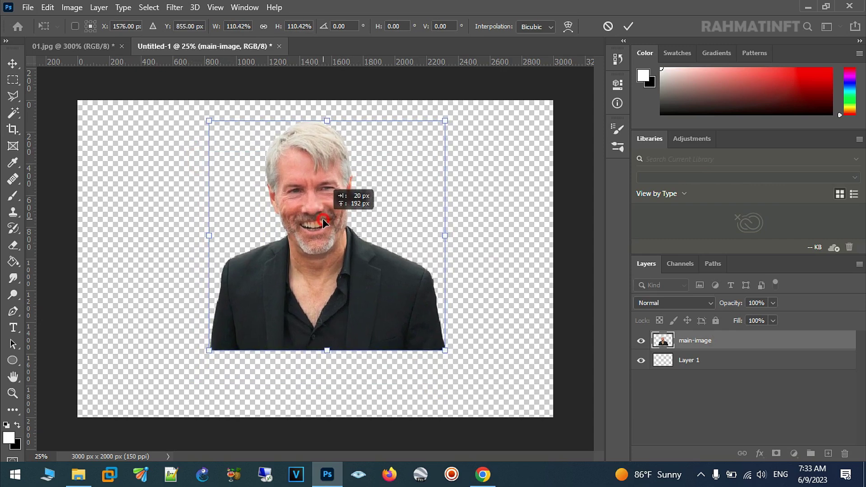
{"action": "left_click_drag", "start_coordinate": [323, 219], "coordinate": [326, 229]}
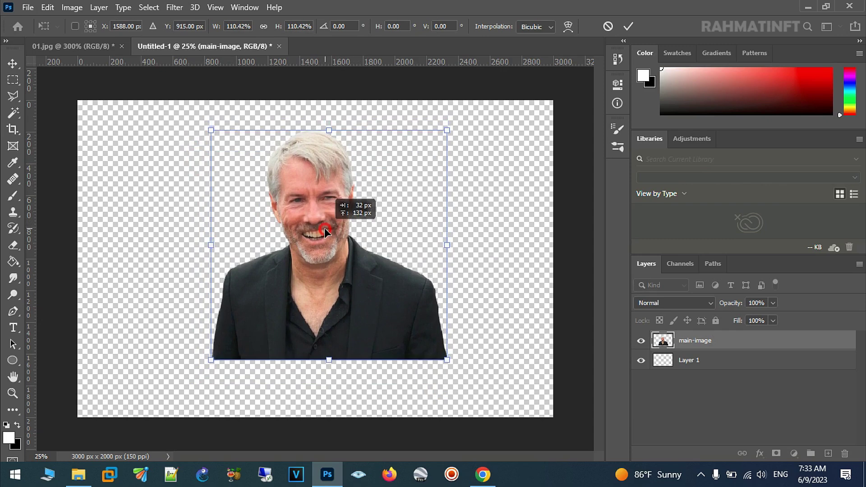
{"action": "key", "text": "Return"}
{"action": "key", "text": "p"}
{"action": "left_click", "coordinate": [725, 363]}
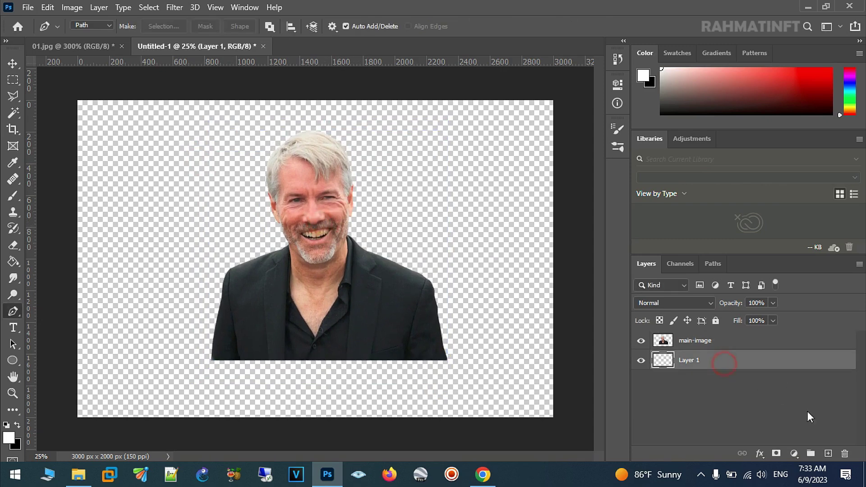
Add a new layer above Layer 1 named bg-color
{"action": "left_click", "coordinate": [827, 454]}
{"action": "double_click", "coordinate": [694, 360]}
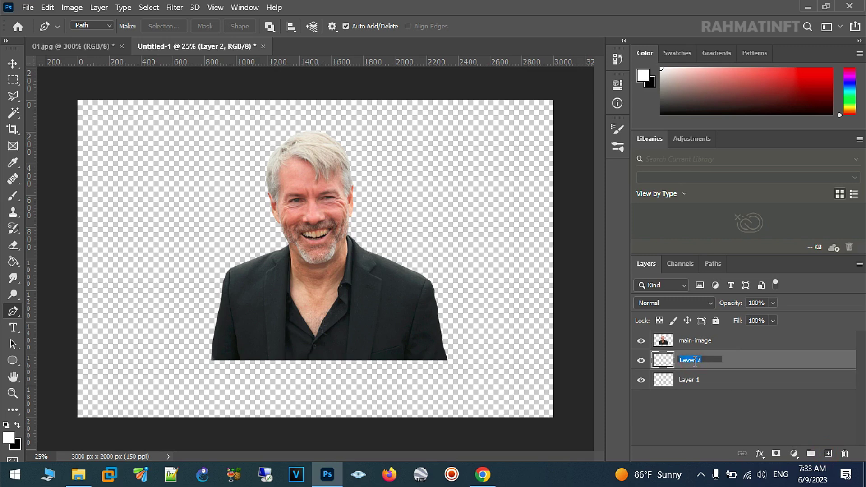
{"action": "type", "text": "bg-color"}
{"action": "key", "text": "Return"}
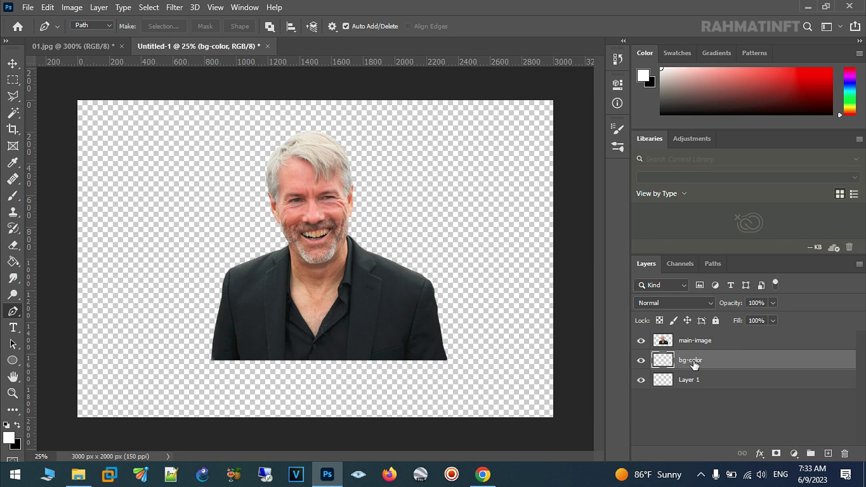
Sample dark slate grey 3d444a from the original photo as the foreground colour
{"action": "left_click", "coordinate": [72, 46]}
{"action": "left_click", "coordinate": [12, 393]}
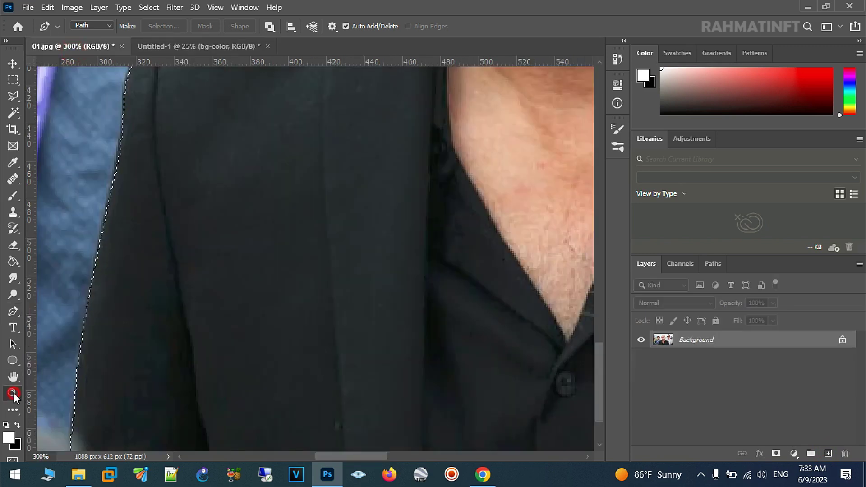
{"action": "left_click", "coordinate": [244, 242], "text": "alt"}
{"action": "left_click", "coordinate": [244, 242], "text": "alt"}
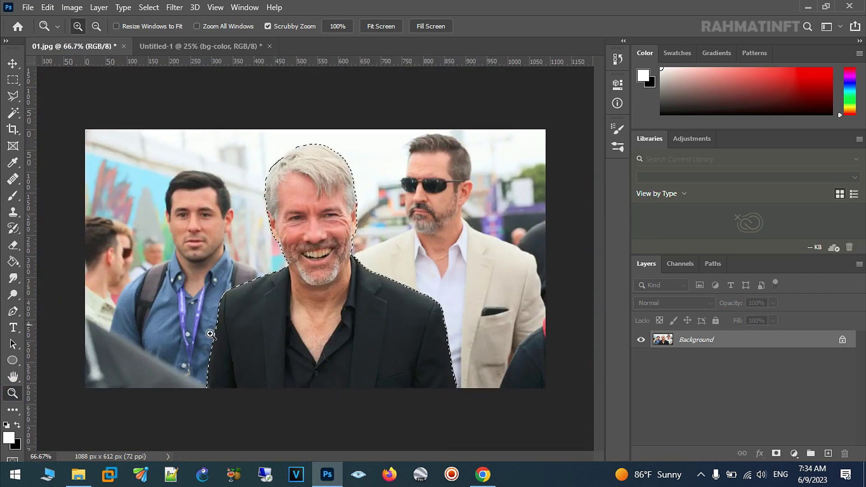
{"action": "left_click", "coordinate": [9, 438]}
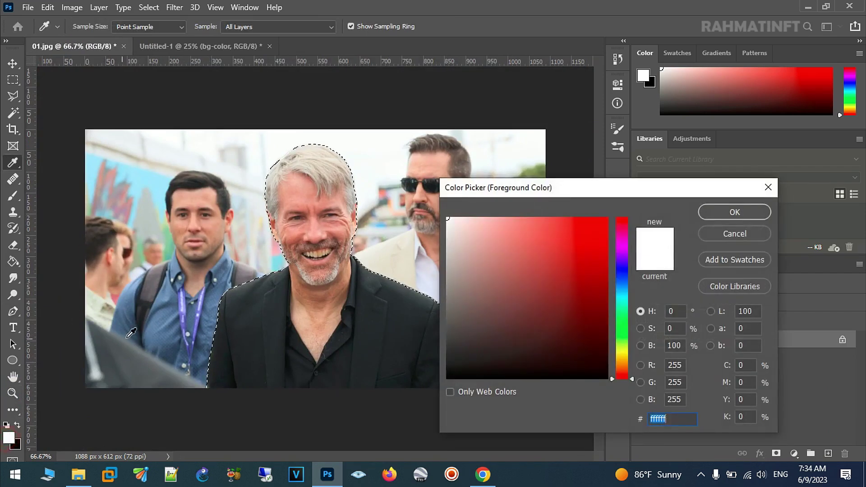
{"action": "left_click", "coordinate": [108, 353]}
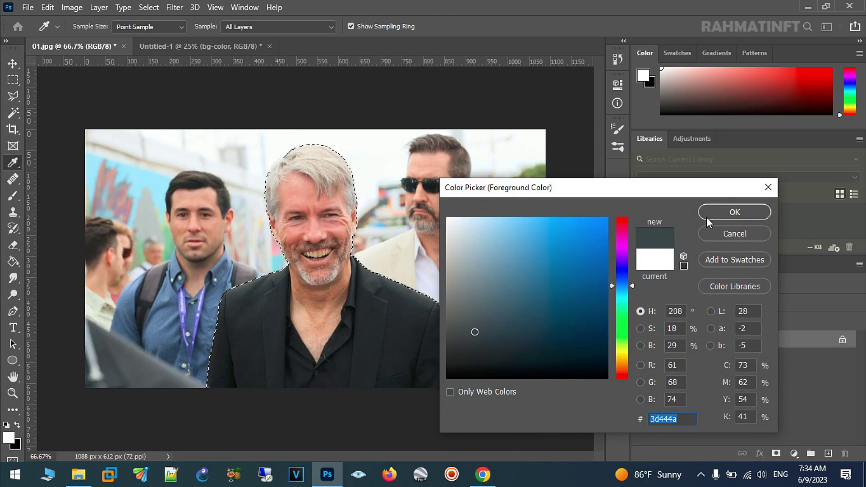
{"action": "left_click", "coordinate": [735, 212]}
Fill the bg-color layer with the dark slate using the Paint Bucket
{"action": "left_click", "coordinate": [176, 46]}
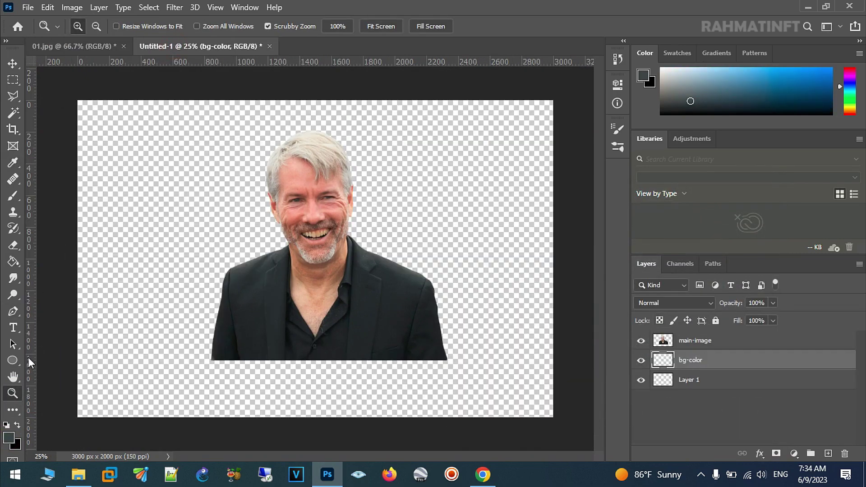
{"action": "left_click", "coordinate": [14, 262]}
{"action": "left_click", "coordinate": [153, 235]}
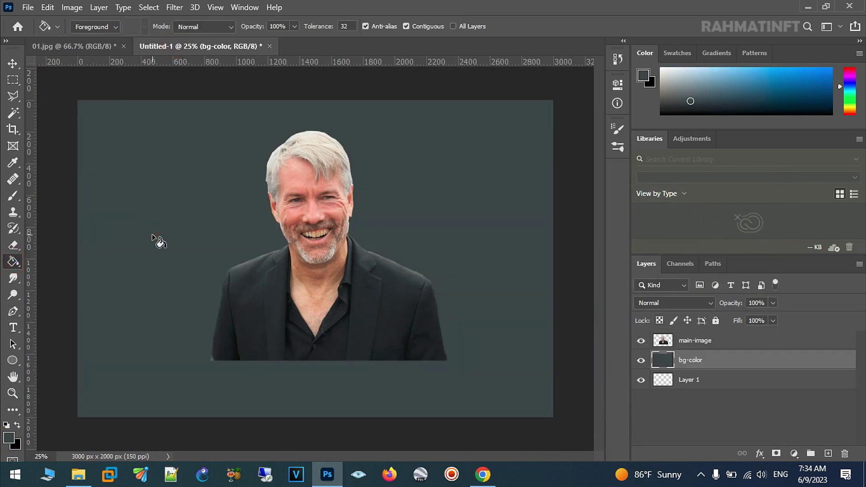
{"action": "key", "text": "ctrl+s"}
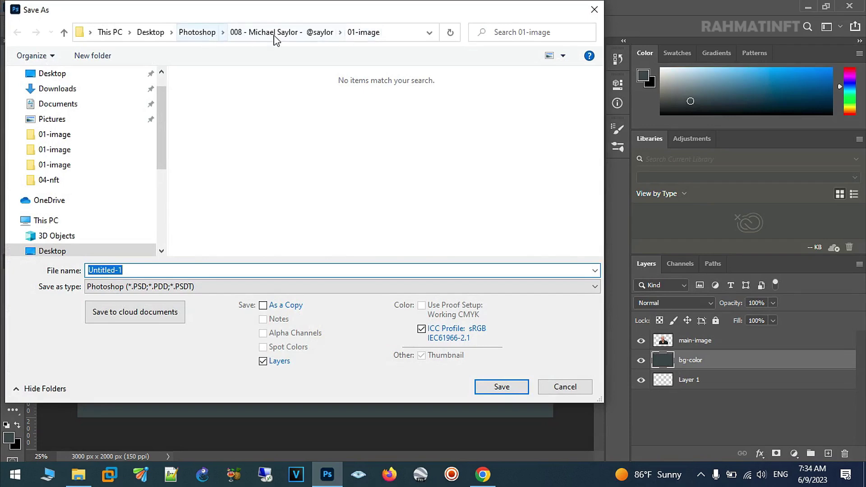
Save the composition as ms.psd in the 04-nft folder, accepting Photoshop format options
{"action": "left_click", "coordinate": [277, 32]}
{"action": "double_click", "coordinate": [194, 134]}
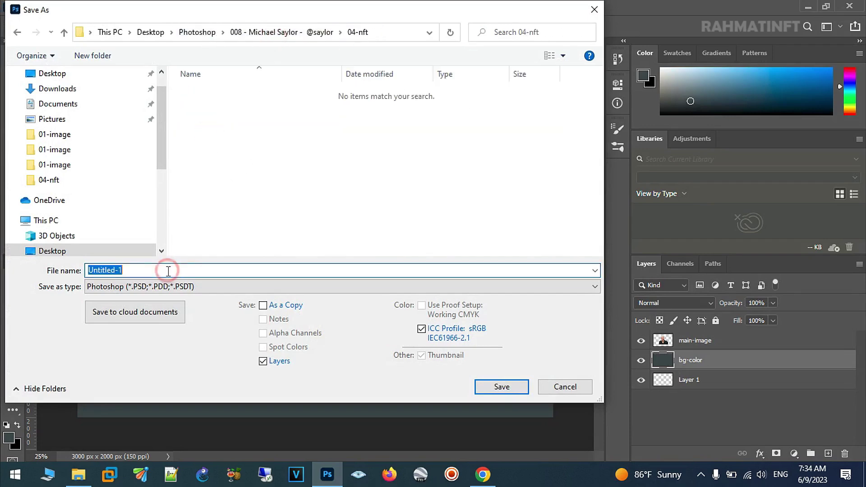
{"action": "key", "text": "Return"}
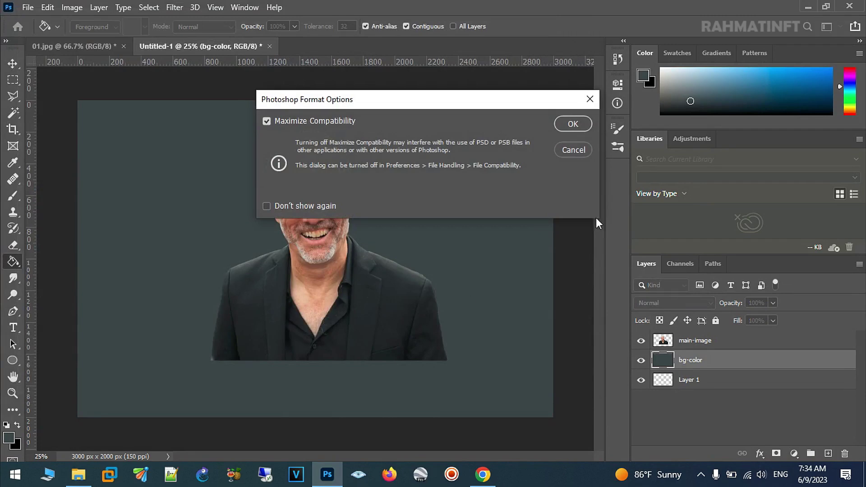
{"action": "left_click", "coordinate": [580, 131]}
Zoom in closely on the man's face
{"action": "key", "text": "z"}
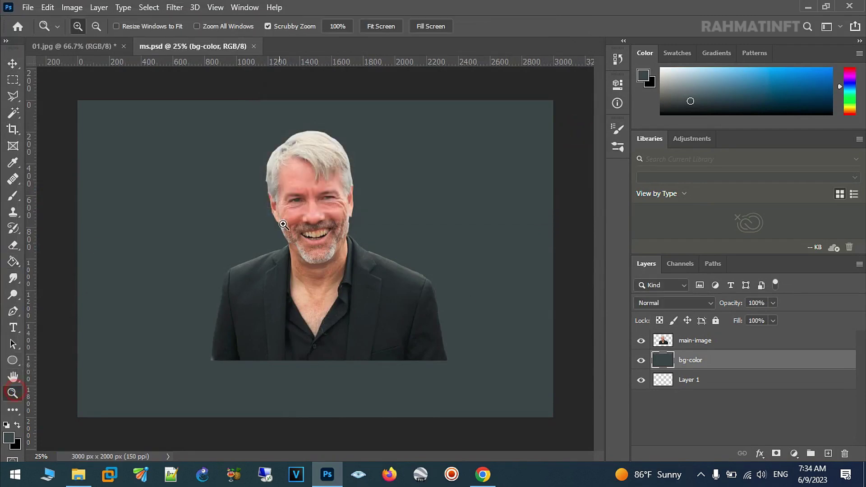
{"action": "left_click", "coordinate": [326, 178]}
{"action": "left_click_drag", "start_coordinate": [362, 190], "coordinate": [377, 207]}
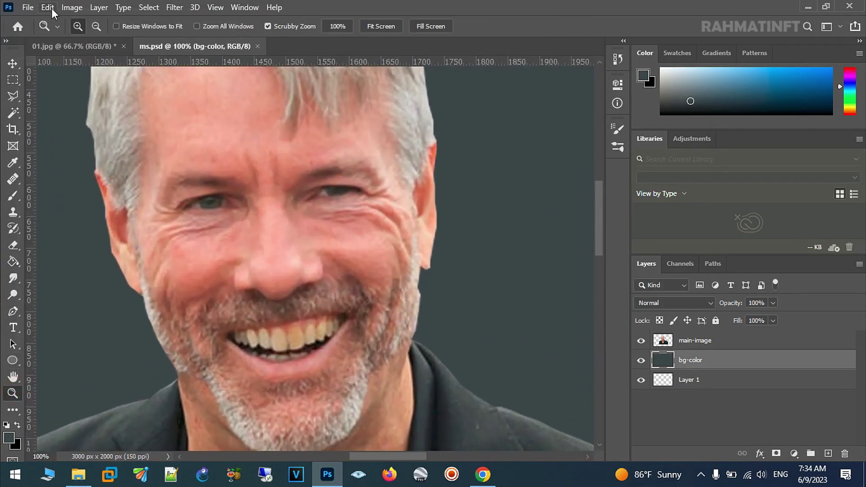
Apply Levels to the main-image layer with black input 13 and white input about 240
{"action": "left_click", "coordinate": [71, 7]}
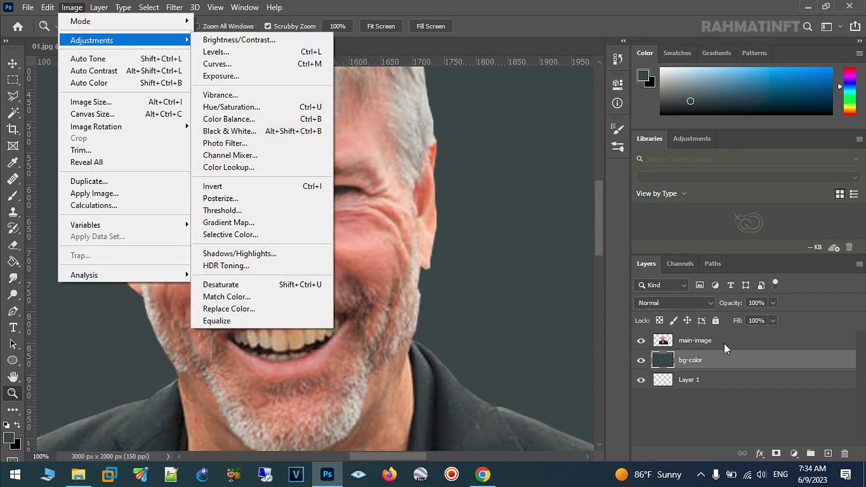
{"action": "left_click", "coordinate": [708, 343]}
{"action": "left_click", "coordinate": [72, 7]}
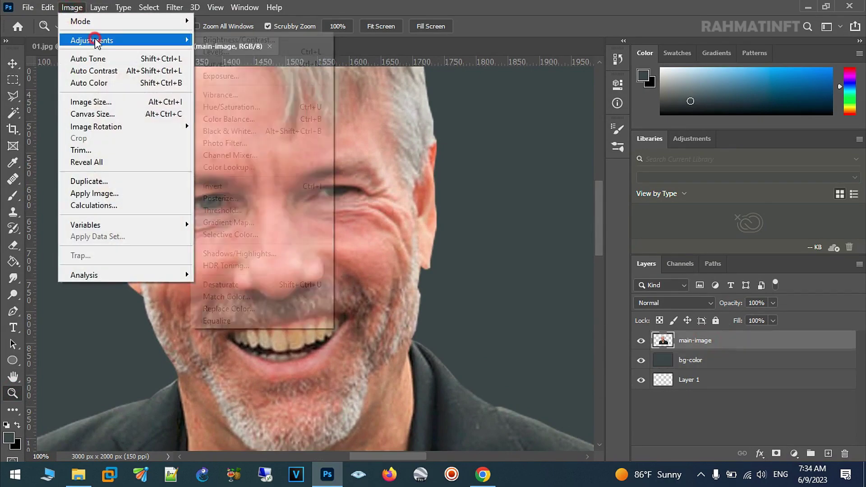
{"action": "left_click", "coordinate": [243, 66]}
{"action": "left_click_drag", "start_coordinate": [679, 248], "coordinate": [672, 248]}
{"action": "left_click_drag", "start_coordinate": [522, 250], "coordinate": [528, 248]}
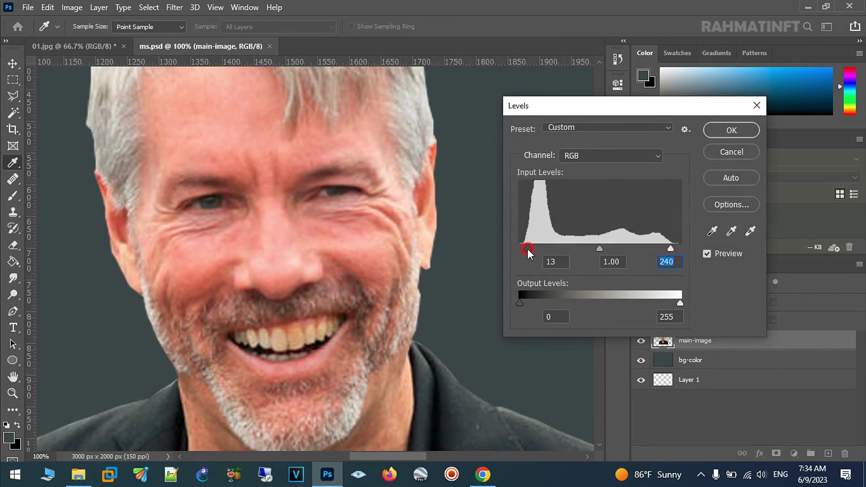
{"action": "left_click", "coordinate": [757, 133]}
{"action": "left_click", "coordinate": [175, 7]}
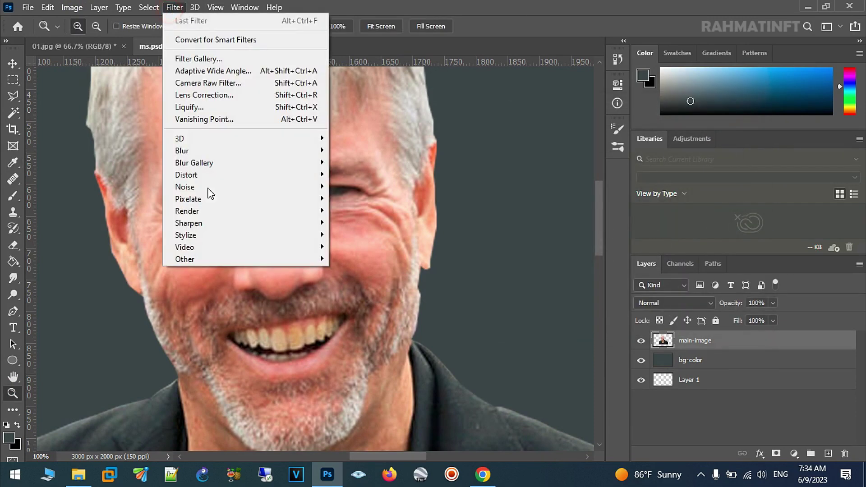
Sharpen the main-image portrait with Unsharp Mask at 232% amount and 3.0 px radius
{"action": "left_click", "coordinate": [238, 223]}
{"action": "left_click", "coordinate": [353, 283]}
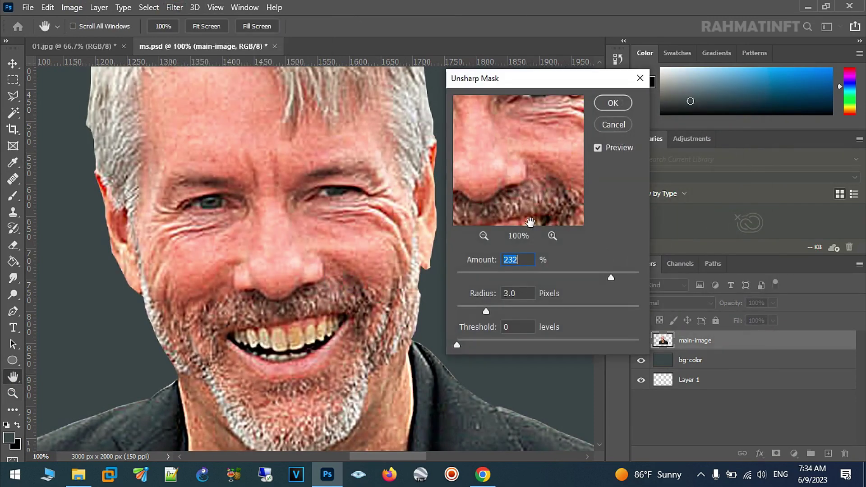
{"action": "left_click_drag", "start_coordinate": [486, 311], "coordinate": [484, 312]}
{"action": "left_click", "coordinate": [614, 104]}
{"action": "key", "text": "z"}
{"action": "left_click_drag", "start_coordinate": [182, 125], "coordinate": [293, 249]}
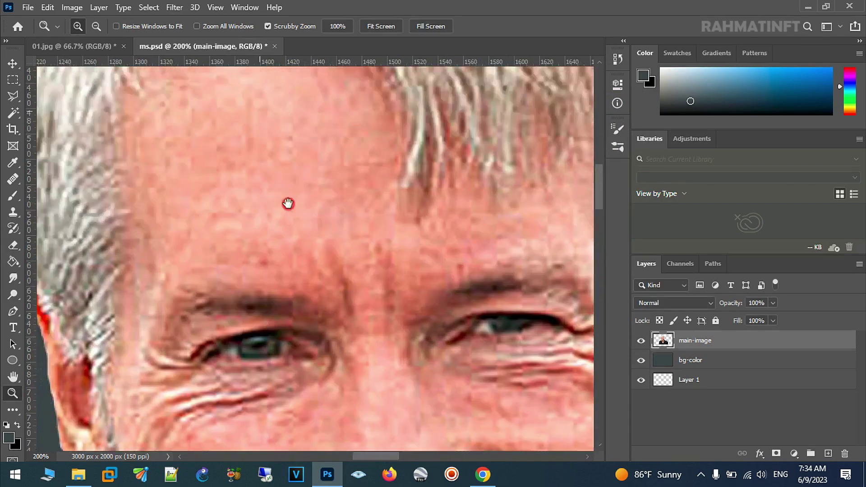
Save the file and set up the Smudge tool at 18% strength with a larger brush
{"action": "key", "text": "ctrl+s"}
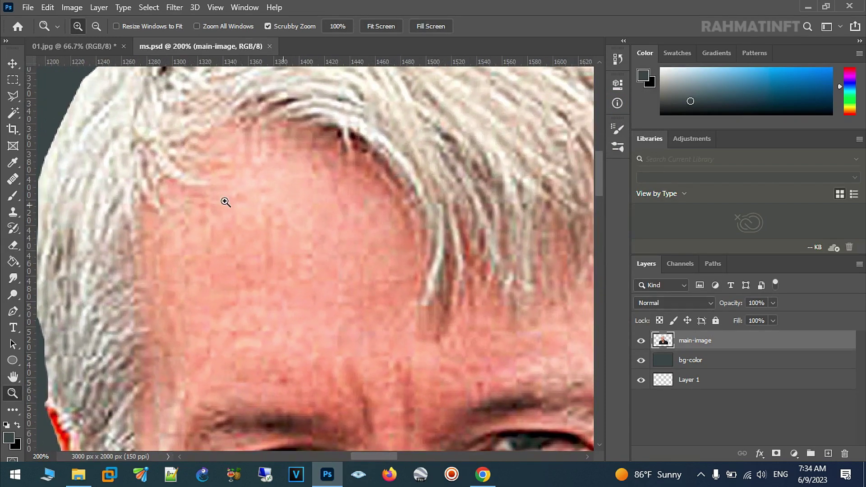
{"action": "left_click", "coordinate": [13, 280]}
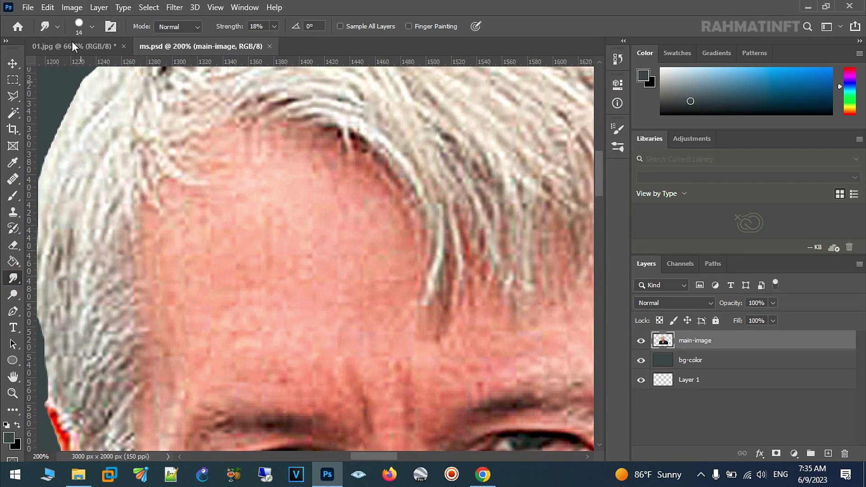
{"action": "left_click", "coordinate": [92, 27]}
{"action": "left_click", "coordinate": [78, 69]}
{"action": "left_click", "coordinate": [235, 181]}
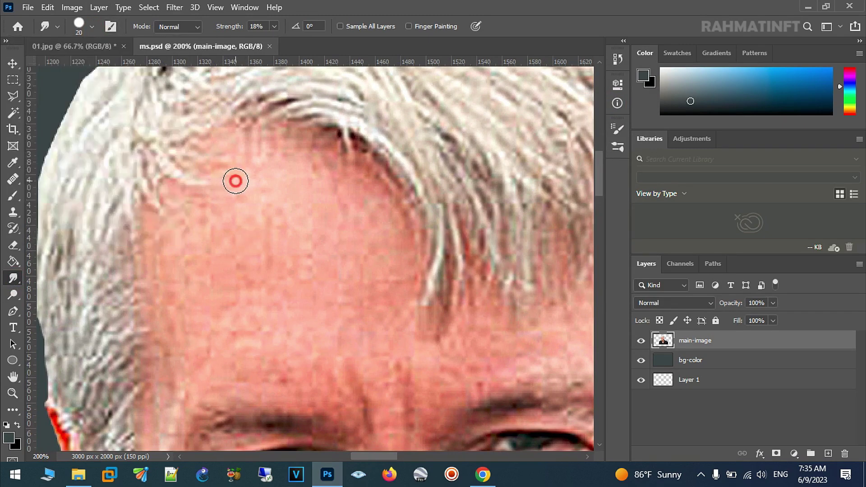
Smudge the forehead skin near the hairline and across the whole forehead
{"action": "left_click_drag", "start_coordinate": [221, 179], "coordinate": [256, 160]}
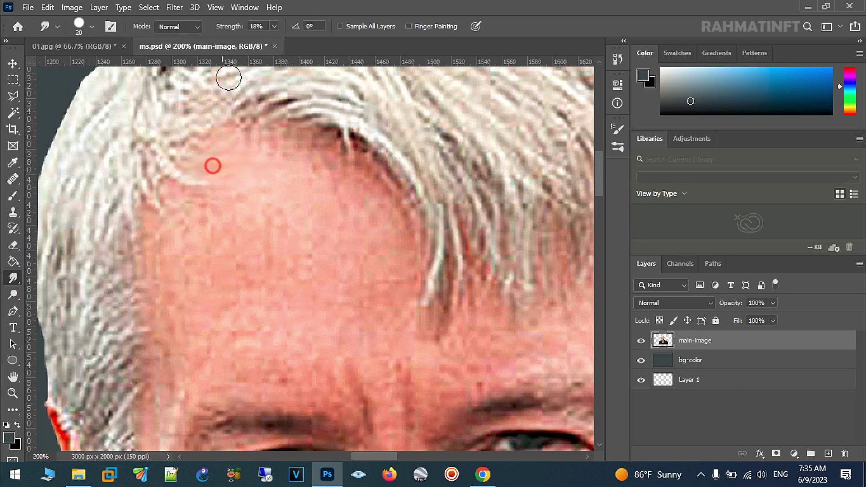
{"action": "left_click_drag", "start_coordinate": [283, 141], "coordinate": [298, 160]}
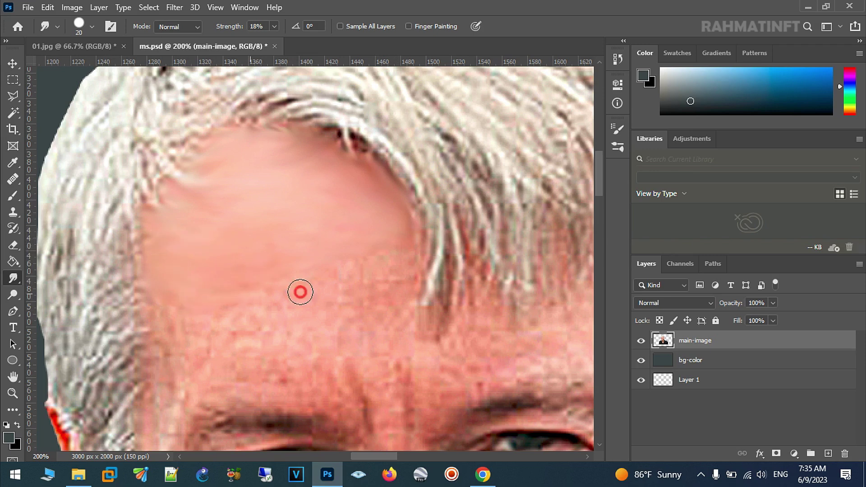
{"action": "left_click_drag", "start_coordinate": [345, 302], "coordinate": [289, 240]}
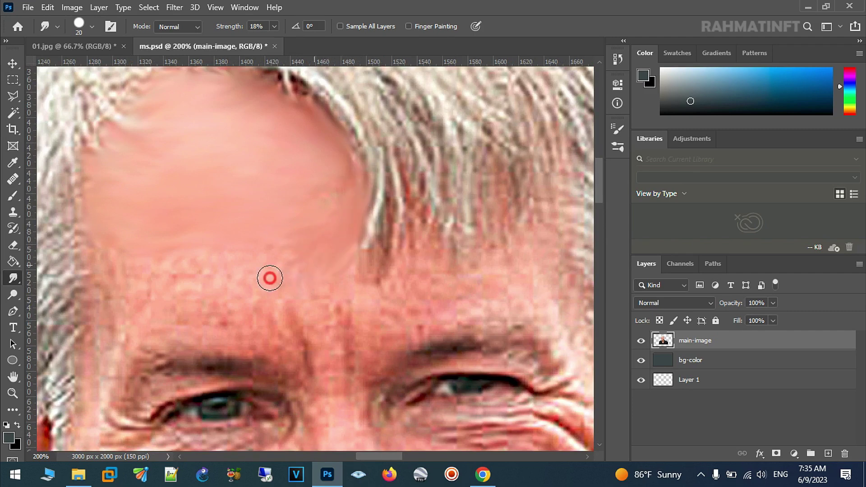
{"action": "left_click_drag", "start_coordinate": [263, 265], "coordinate": [224, 275]}
{"action": "left_click", "coordinate": [92, 27]}
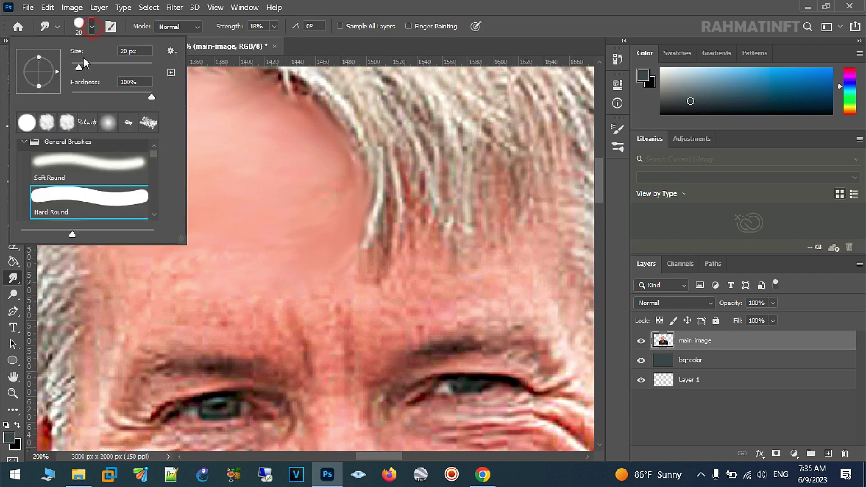
{"action": "left_click_drag", "start_coordinate": [80, 66], "coordinate": [83, 66]}
{"action": "mouse_move", "coordinate": [174, 275]}
{"action": "left_mouse_down"}
{"action": "mouse_move", "coordinate": [263, 256]}
{"action": "mouse_move", "coordinate": [131, 269]}
{"action": "mouse_move", "coordinate": [163, 289]}
{"action": "mouse_move", "coordinate": [135, 303]}
{"action": "mouse_move", "coordinate": [165, 324]}
{"action": "mouse_move", "coordinate": [167, 265]}
{"action": "mouse_move", "coordinate": [271, 267]}
{"action": "mouse_move", "coordinate": [300, 325]}
{"action": "mouse_move", "coordinate": [348, 273]}
{"action": "mouse_move", "coordinate": [383, 290]}
{"action": "left_mouse_up"}
Soften the forehead skin above and beside the left brow
{"action": "mouse_move", "coordinate": [488, 307]}
{"action": "left_mouse_down"}
{"action": "mouse_move", "coordinate": [334, 304]}
{"action": "mouse_move", "coordinate": [271, 323]}
{"action": "mouse_move", "coordinate": [395, 291]}
{"action": "mouse_move", "coordinate": [380, 242]}
{"action": "mouse_move", "coordinate": [322, 286]}
{"action": "mouse_move", "coordinate": [383, 302]}
{"action": "mouse_move", "coordinate": [373, 313]}
{"action": "mouse_move", "coordinate": [402, 299]}
{"action": "mouse_move", "coordinate": [260, 327]}
{"action": "mouse_move", "coordinate": [221, 350]}
{"action": "mouse_move", "coordinate": [196, 344]}
{"action": "mouse_move", "coordinate": [225, 327]}
{"action": "mouse_move", "coordinate": [191, 313]}
{"action": "mouse_move", "coordinate": [336, 296]}
{"action": "left_mouse_up"}
{"action": "mouse_move", "coordinate": [324, 325]}
{"action": "left_mouse_down"}
{"action": "mouse_move", "coordinate": [135, 319]}
{"action": "mouse_move", "coordinate": [172, 309]}
{"action": "mouse_move", "coordinate": [161, 296]}
{"action": "mouse_move", "coordinate": [224, 257]}
{"action": "mouse_move", "coordinate": [174, 242]}
{"action": "mouse_move", "coordinate": [213, 259]}
{"action": "mouse_move", "coordinate": [273, 201]}
{"action": "left_mouse_up"}
{"action": "left_click_drag", "start_coordinate": [190, 242], "coordinate": [180, 254]}
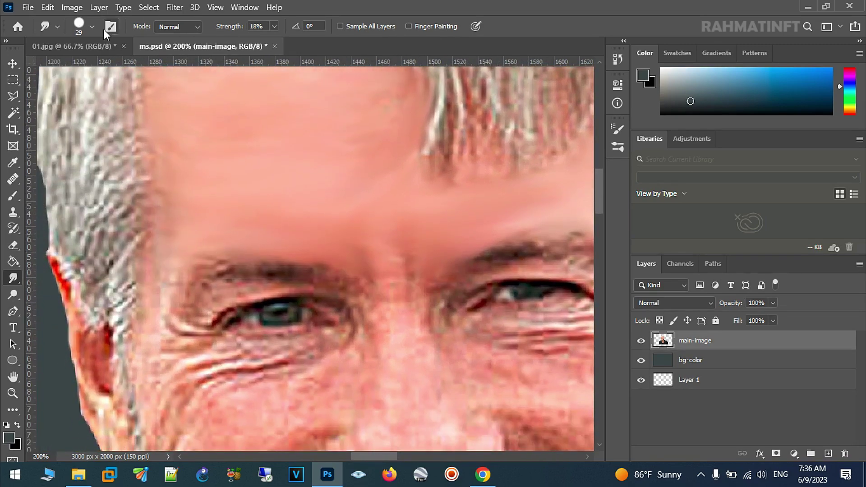
{"action": "left_click", "coordinate": [92, 27]}
{"action": "left_click_drag", "start_coordinate": [84, 69], "coordinate": [79, 67]}
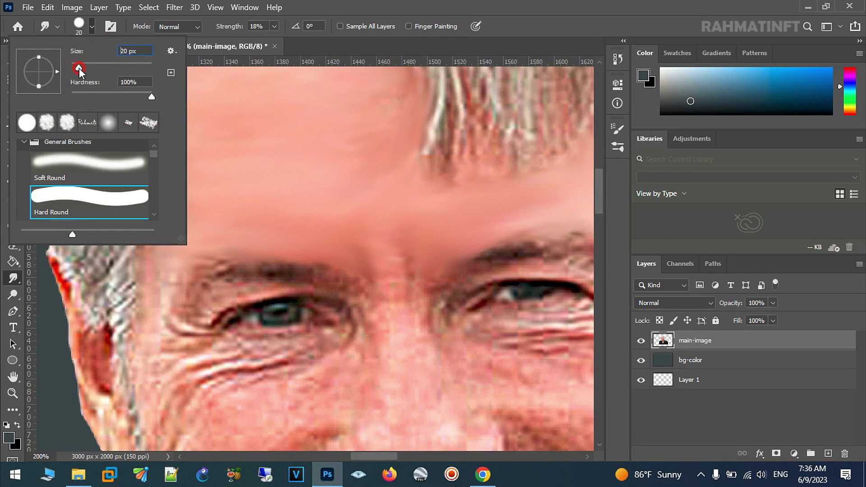
{"action": "key", "text": "Escape"}
{"action": "key", "text": "z"}
{"action": "left_click", "coordinate": [190, 316]}
{"action": "mouse_move", "coordinate": [189, 316]}
{"action": "left_mouse_down"}
{"action": "mouse_move", "coordinate": [299, 267]}
{"action": "mouse_move", "coordinate": [464, 243]}
{"action": "left_mouse_up"}
Smudge away the wrinkles beside and under the left eye
{"action": "left_click", "coordinate": [13, 278]}
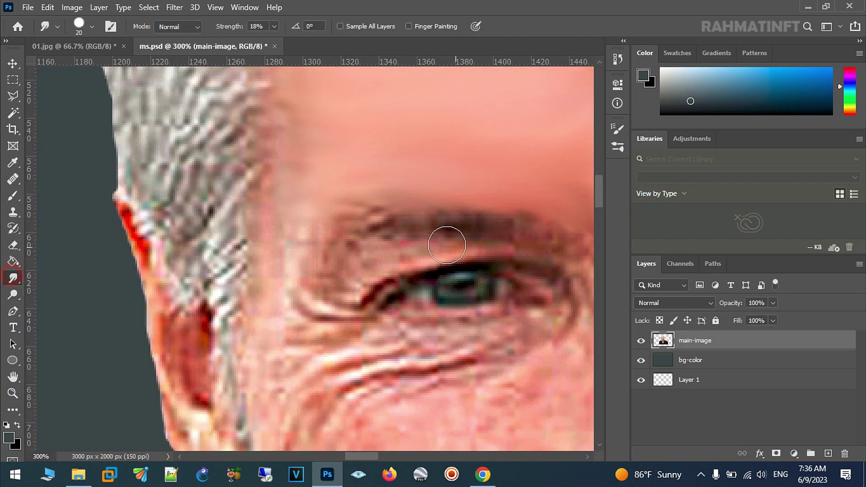
{"action": "mouse_move", "coordinate": [306, 229]}
{"action": "left_mouse_down"}
{"action": "mouse_move", "coordinate": [325, 257]}
{"action": "mouse_move", "coordinate": [304, 231]}
{"action": "mouse_move", "coordinate": [433, 193]}
{"action": "mouse_move", "coordinate": [299, 213]}
{"action": "mouse_move", "coordinate": [263, 283]}
{"action": "mouse_move", "coordinate": [302, 326]}
{"action": "mouse_move", "coordinate": [482, 342]}
{"action": "mouse_move", "coordinate": [357, 391]}
{"action": "mouse_move", "coordinate": [430, 348]}
{"action": "mouse_move", "coordinate": [418, 379]}
{"action": "mouse_move", "coordinate": [357, 394]}
{"action": "mouse_move", "coordinate": [354, 369]}
{"action": "mouse_move", "coordinate": [319, 368]}
{"action": "mouse_move", "coordinate": [340, 354]}
{"action": "mouse_move", "coordinate": [329, 334]}
{"action": "mouse_move", "coordinate": [291, 383]}
{"action": "mouse_move", "coordinate": [263, 364]}
{"action": "mouse_move", "coordinate": [324, 348]}
{"action": "left_mouse_up"}
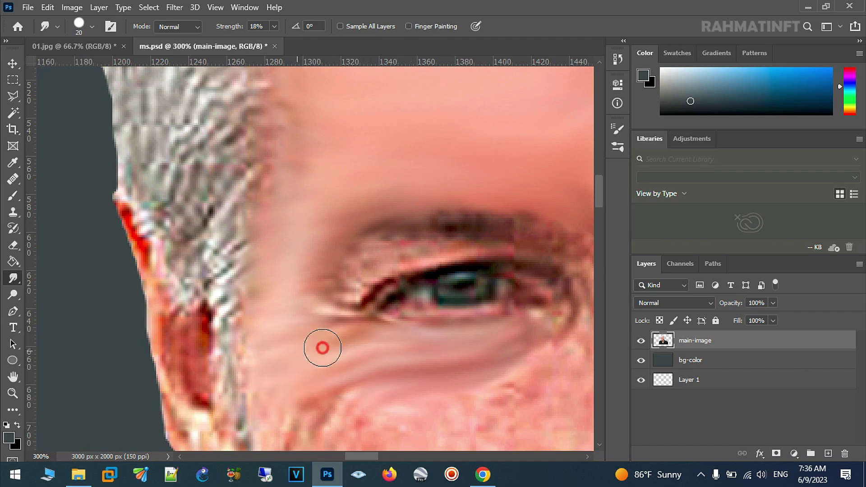
{"action": "left_click_drag", "start_coordinate": [386, 376], "coordinate": [305, 326]}
{"action": "mouse_move", "coordinate": [362, 314]}
{"action": "left_mouse_down"}
{"action": "mouse_move", "coordinate": [246, 314]}
{"action": "mouse_move", "coordinate": [330, 310]}
{"action": "mouse_move", "coordinate": [378, 343]}
{"action": "mouse_move", "coordinate": [339, 367]}
{"action": "mouse_move", "coordinate": [435, 344]}
{"action": "mouse_move", "coordinate": [394, 322]}
{"action": "mouse_move", "coordinate": [344, 324]}
{"action": "mouse_move", "coordinate": [323, 313]}
{"action": "mouse_move", "coordinate": [336, 311]}
{"action": "left_mouse_up"}
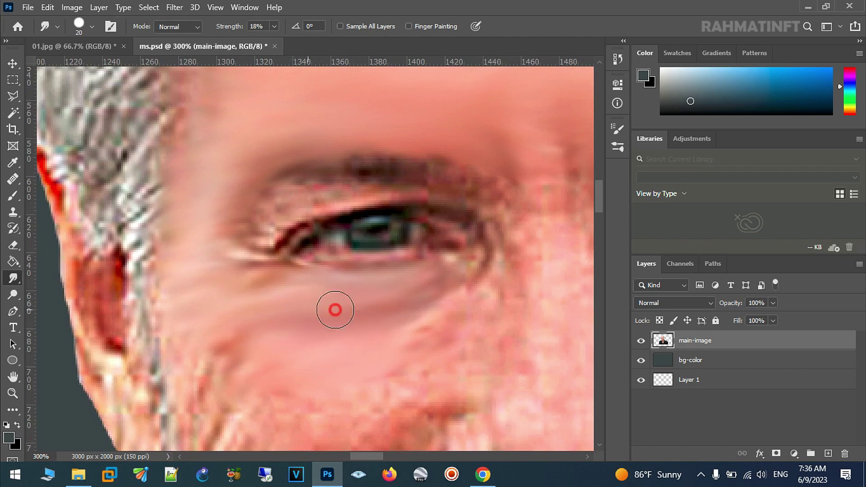
{"action": "mouse_move", "coordinate": [272, 304]}
{"action": "left_mouse_down"}
{"action": "mouse_move", "coordinate": [279, 341]}
{"action": "mouse_move", "coordinate": [226, 371]}
{"action": "mouse_move", "coordinate": [201, 367]}
{"action": "mouse_move", "coordinate": [189, 341]}
{"action": "mouse_move", "coordinate": [218, 317]}
{"action": "left_mouse_up"}
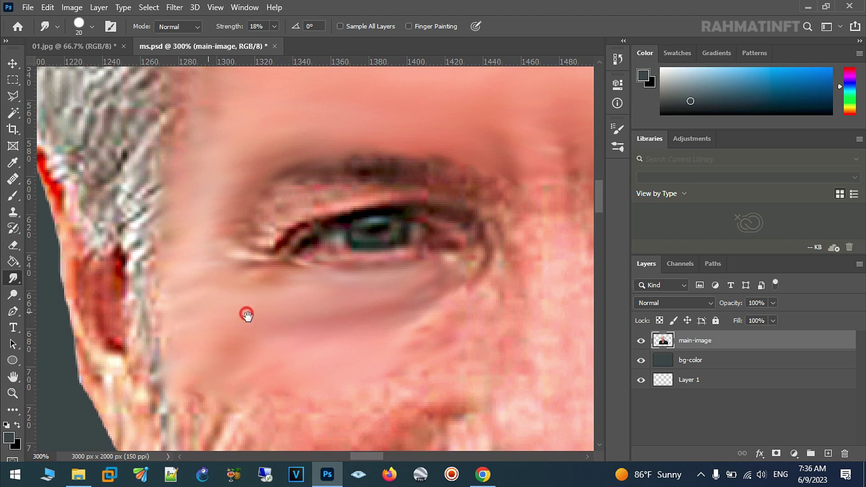
Soften the cheek below the eye bag down to the edge beside the nose
{"action": "scroll", "coordinate": [246, 313], "scroll_direction": "down", "scroll_amount": 3}
{"action": "scroll", "coordinate": [247, 314], "scroll_direction": "right", "scroll_amount": 3}
{"action": "mouse_move", "coordinate": [376, 270]}
{"action": "left_mouse_down"}
{"action": "mouse_move", "coordinate": [411, 234]}
{"action": "mouse_move", "coordinate": [387, 253]}
{"action": "mouse_move", "coordinate": [396, 296]}
{"action": "mouse_move", "coordinate": [358, 333]}
{"action": "mouse_move", "coordinate": [313, 343]}
{"action": "mouse_move", "coordinate": [277, 332]}
{"action": "mouse_move", "coordinate": [323, 294]}
{"action": "mouse_move", "coordinate": [258, 286]}
{"action": "mouse_move", "coordinate": [201, 253]}
{"action": "mouse_move", "coordinate": [244, 290]}
{"action": "mouse_move", "coordinate": [167, 356]}
{"action": "mouse_move", "coordinate": [205, 365]}
{"action": "mouse_move", "coordinate": [180, 340]}
{"action": "mouse_move", "coordinate": [188, 383]}
{"action": "mouse_move", "coordinate": [226, 398]}
{"action": "mouse_move", "coordinate": [212, 412]}
{"action": "mouse_move", "coordinate": [359, 377]}
{"action": "mouse_move", "coordinate": [212, 387]}
{"action": "mouse_move", "coordinate": [190, 358]}
{"action": "mouse_move", "coordinate": [224, 310]}
{"action": "mouse_move", "coordinate": [215, 242]}
{"action": "mouse_move", "coordinate": [164, 201]}
{"action": "mouse_move", "coordinate": [294, 257]}
{"action": "mouse_move", "coordinate": [394, 218]}
{"action": "mouse_move", "coordinate": [437, 221]}
{"action": "left_mouse_up"}
{"action": "mouse_move", "coordinate": [392, 312]}
{"action": "left_mouse_down"}
{"action": "mouse_move", "coordinate": [381, 319]}
{"action": "mouse_move", "coordinate": [360, 271]}
{"action": "mouse_move", "coordinate": [270, 342]}
{"action": "mouse_move", "coordinate": [233, 243]}
{"action": "left_mouse_up"}
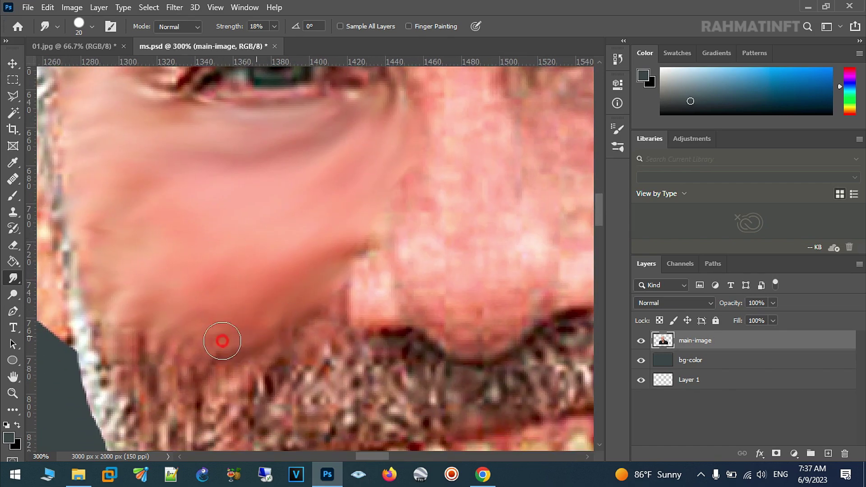
{"action": "mouse_move", "coordinate": [158, 318]}
{"action": "left_mouse_down"}
{"action": "mouse_move", "coordinate": [191, 314]}
{"action": "mouse_move", "coordinate": [115, 294]}
{"action": "left_mouse_up"}
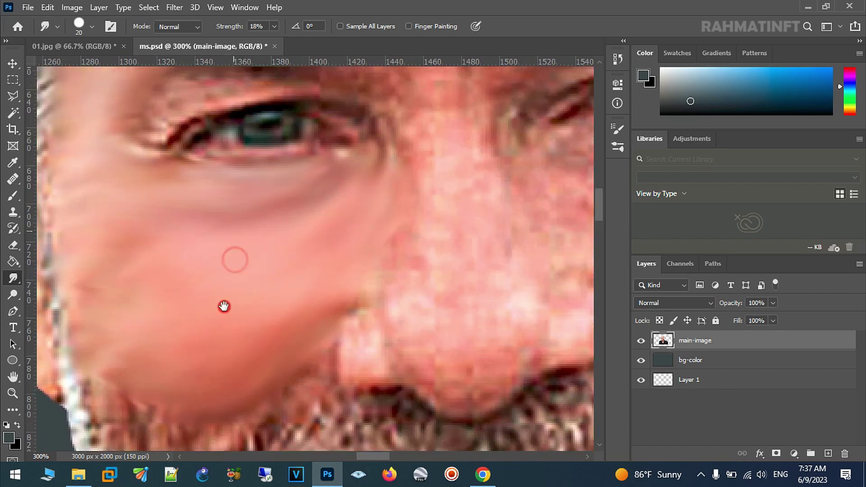
{"action": "left_click_drag", "start_coordinate": [222, 271], "coordinate": [233, 257]}
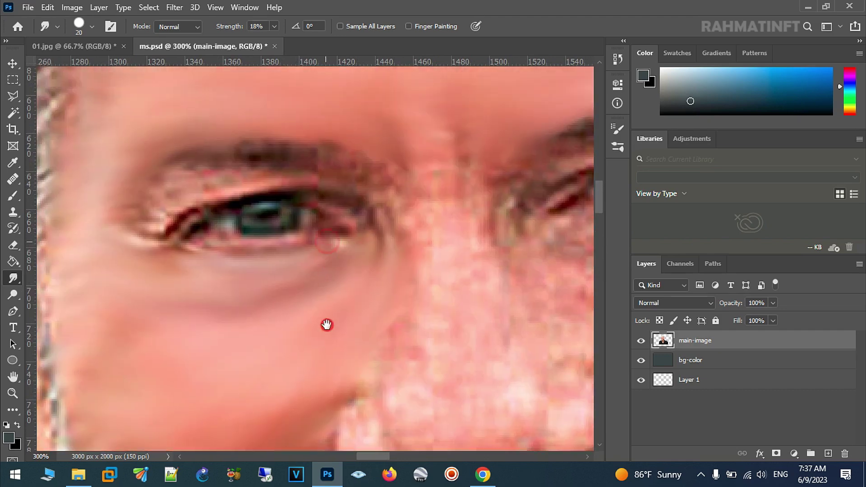
{"action": "left_click_drag", "start_coordinate": [295, 264], "coordinate": [319, 360]}
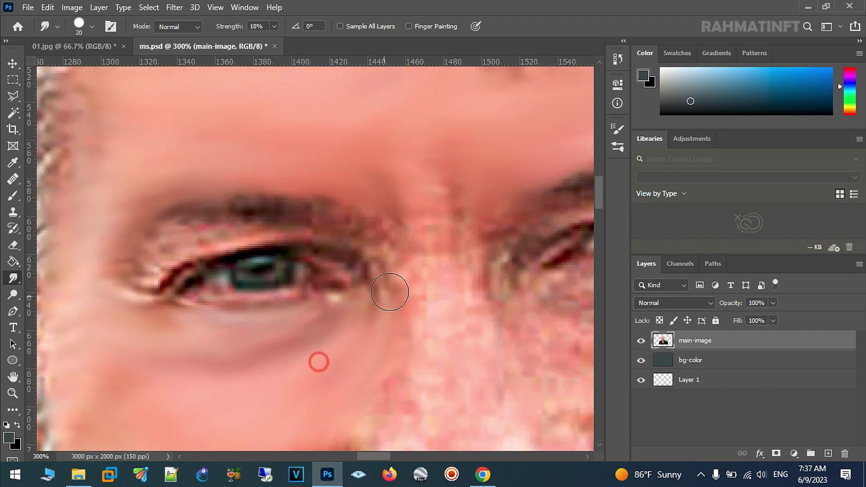
Smudge away the wrinkles under the right eye
{"action": "mouse_move", "coordinate": [393, 242]}
{"action": "left_mouse_down"}
{"action": "mouse_move", "coordinate": [194, 232]}
{"action": "mouse_move", "coordinate": [148, 262]}
{"action": "left_mouse_up"}
{"action": "left_click_drag", "start_coordinate": [368, 299], "coordinate": [286, 300]}
{"action": "mouse_move", "coordinate": [277, 232]}
{"action": "left_mouse_down"}
{"action": "mouse_move", "coordinate": [265, 247]}
{"action": "mouse_move", "coordinate": [359, 243]}
{"action": "mouse_move", "coordinate": [299, 238]}
{"action": "mouse_move", "coordinate": [359, 283]}
{"action": "mouse_move", "coordinate": [405, 269]}
{"action": "mouse_move", "coordinate": [381, 290]}
{"action": "mouse_move", "coordinate": [323, 277]}
{"action": "mouse_move", "coordinate": [427, 277]}
{"action": "mouse_move", "coordinate": [360, 346]}
{"action": "mouse_move", "coordinate": [272, 291]}
{"action": "mouse_move", "coordinate": [279, 274]}
{"action": "mouse_move", "coordinate": [248, 243]}
{"action": "mouse_move", "coordinate": [325, 267]}
{"action": "mouse_move", "coordinate": [412, 243]}
{"action": "mouse_move", "coordinate": [369, 263]}
{"action": "mouse_move", "coordinate": [367, 356]}
{"action": "mouse_move", "coordinate": [384, 370]}
{"action": "left_mouse_up"}
{"action": "mouse_move", "coordinate": [423, 307]}
{"action": "left_mouse_down"}
{"action": "mouse_move", "coordinate": [317, 339]}
{"action": "mouse_move", "coordinate": [367, 310]}
{"action": "mouse_move", "coordinate": [361, 294]}
{"action": "mouse_move", "coordinate": [373, 323]}
{"action": "mouse_move", "coordinate": [341, 279]}
{"action": "mouse_move", "coordinate": [279, 257]}
{"action": "mouse_move", "coordinate": [350, 252]}
{"action": "mouse_move", "coordinate": [180, 284]}
{"action": "mouse_move", "coordinate": [291, 360]}
{"action": "left_mouse_up"}
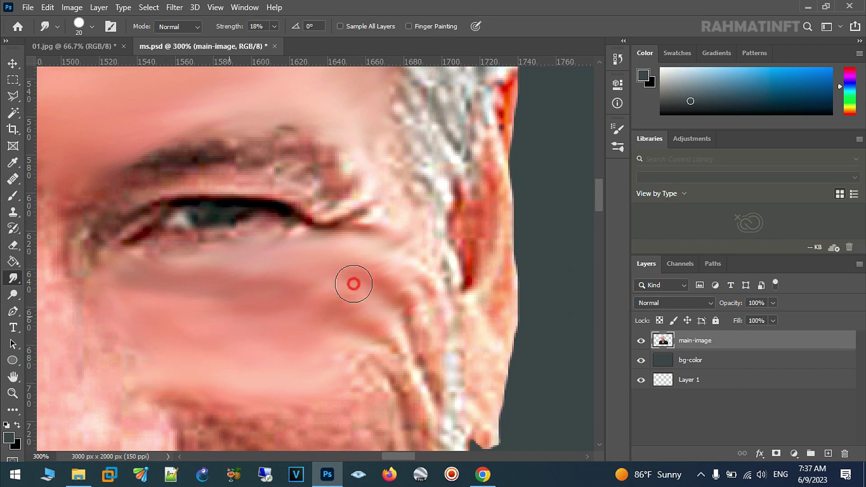
Smooth the right cheek wrinkles down to the jaw edge above the beard
{"action": "mouse_move", "coordinate": [351, 373]}
{"action": "left_mouse_down"}
{"action": "mouse_move", "coordinate": [278, 263]}
{"action": "mouse_move", "coordinate": [185, 301]}
{"action": "left_mouse_up"}
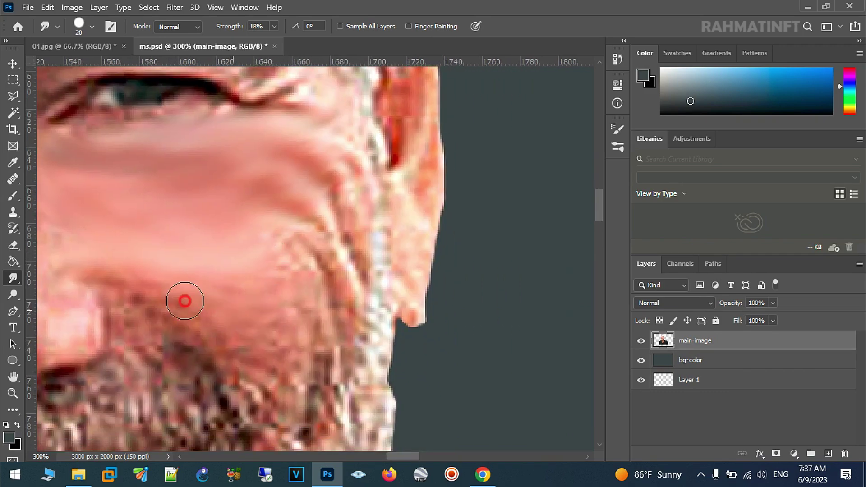
{"action": "mouse_move", "coordinate": [223, 325]}
{"action": "left_mouse_down"}
{"action": "mouse_move", "coordinate": [253, 342]}
{"action": "mouse_move", "coordinate": [209, 346]}
{"action": "mouse_move", "coordinate": [156, 290]}
{"action": "mouse_move", "coordinate": [137, 286]}
{"action": "left_mouse_up"}
{"action": "left_click_drag", "start_coordinate": [278, 257], "coordinate": [310, 267]}
{"action": "mouse_move", "coordinate": [323, 299]}
{"action": "left_mouse_down"}
{"action": "mouse_move", "coordinate": [348, 352]}
{"action": "mouse_move", "coordinate": [341, 298]}
{"action": "mouse_move", "coordinate": [364, 294]}
{"action": "mouse_move", "coordinate": [327, 265]}
{"action": "mouse_move", "coordinate": [332, 277]}
{"action": "mouse_move", "coordinate": [339, 257]}
{"action": "mouse_move", "coordinate": [379, 273]}
{"action": "mouse_move", "coordinate": [359, 276]}
{"action": "mouse_move", "coordinate": [289, 232]}
{"action": "mouse_move", "coordinate": [271, 242]}
{"action": "mouse_move", "coordinate": [322, 218]}
{"action": "left_mouse_up"}
{"action": "mouse_move", "coordinate": [347, 224]}
{"action": "left_mouse_down"}
{"action": "mouse_move", "coordinate": [366, 197]}
{"action": "mouse_move", "coordinate": [337, 218]}
{"action": "mouse_move", "coordinate": [358, 249]}
{"action": "mouse_move", "coordinate": [333, 284]}
{"action": "mouse_move", "coordinate": [358, 344]}
{"action": "mouse_move", "coordinate": [324, 249]}
{"action": "mouse_move", "coordinate": [306, 244]}
{"action": "mouse_move", "coordinate": [354, 231]}
{"action": "mouse_move", "coordinate": [336, 225]}
{"action": "mouse_move", "coordinate": [362, 201]}
{"action": "mouse_move", "coordinate": [379, 286]}
{"action": "mouse_move", "coordinate": [336, 323]}
{"action": "mouse_move", "coordinate": [280, 339]}
{"action": "mouse_move", "coordinate": [315, 290]}
{"action": "mouse_move", "coordinate": [360, 296]}
{"action": "left_mouse_up"}
{"action": "mouse_move", "coordinate": [377, 220]}
{"action": "left_mouse_down"}
{"action": "mouse_move", "coordinate": [385, 351]}
{"action": "mouse_move", "coordinate": [352, 277]}
{"action": "mouse_move", "coordinate": [352, 248]}
{"action": "mouse_move", "coordinate": [325, 213]}
{"action": "mouse_move", "coordinate": [356, 288]}
{"action": "mouse_move", "coordinate": [388, 306]}
{"action": "mouse_move", "coordinate": [263, 315]}
{"action": "mouse_move", "coordinate": [333, 367]}
{"action": "mouse_move", "coordinate": [338, 315]}
{"action": "mouse_move", "coordinate": [293, 333]}
{"action": "mouse_move", "coordinate": [224, 323]}
{"action": "mouse_move", "coordinate": [290, 377]}
{"action": "mouse_move", "coordinate": [348, 226]}
{"action": "mouse_move", "coordinate": [366, 306]}
{"action": "left_mouse_up"}
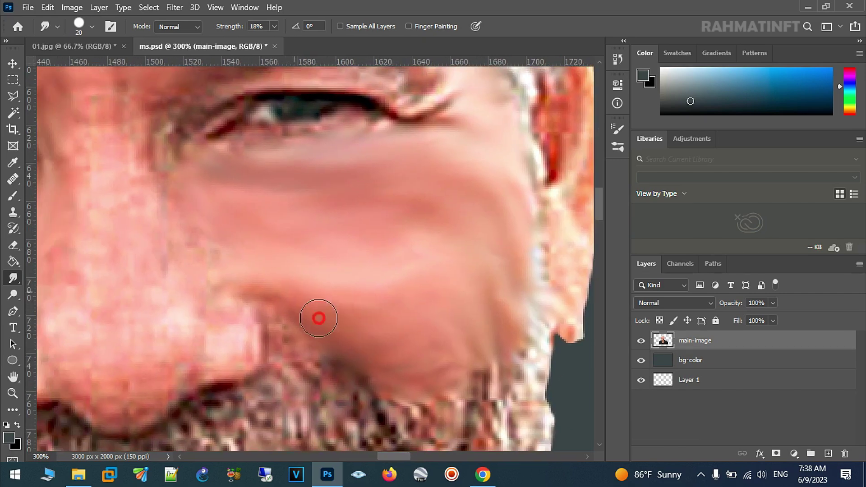
Smooth the light streak at the inner eye corner, then view the whole face
{"action": "mouse_move", "coordinate": [170, 178]}
{"action": "left_mouse_down"}
{"action": "mouse_move", "coordinate": [460, 328]}
{"action": "mouse_move", "coordinate": [379, 342]}
{"action": "left_mouse_up"}
{"action": "left_click_drag", "start_coordinate": [341, 264], "coordinate": [361, 231]}
{"action": "left_click", "coordinate": [13, 399]}
{"action": "left_click", "coordinate": [287, 368], "text": "alt"}
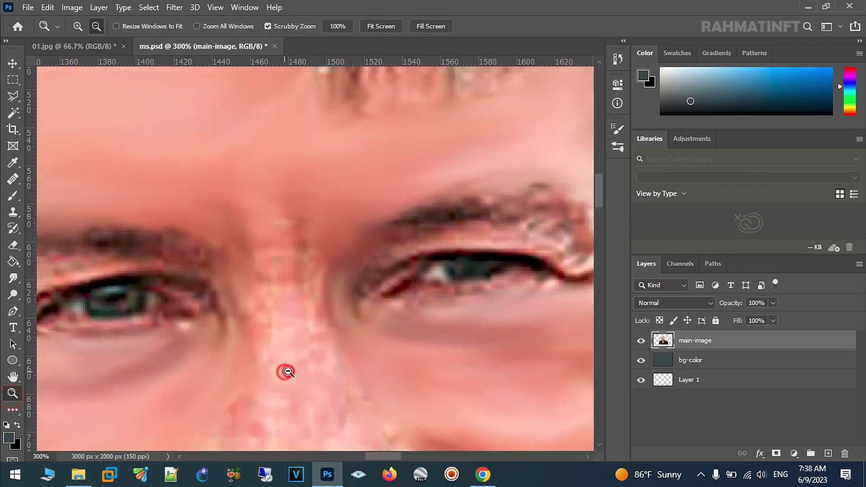
Zoom in on the nose and switch back to the Smudge tool with a smaller brush
{"action": "scroll", "coordinate": [323, 290], "scroll_direction": "down", "scroll_amount": 2}
{"action": "scroll", "coordinate": [328, 281], "scroll_direction": "down", "scroll_amount": 3}
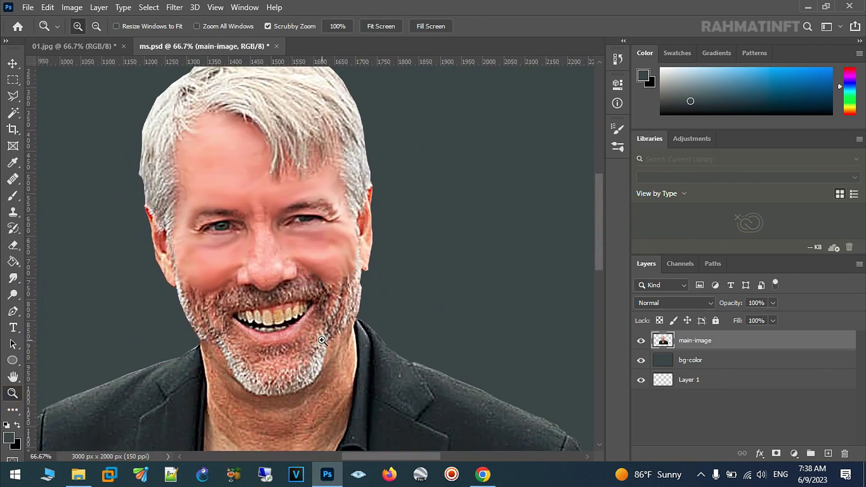
{"action": "left_click", "coordinate": [268, 275]}
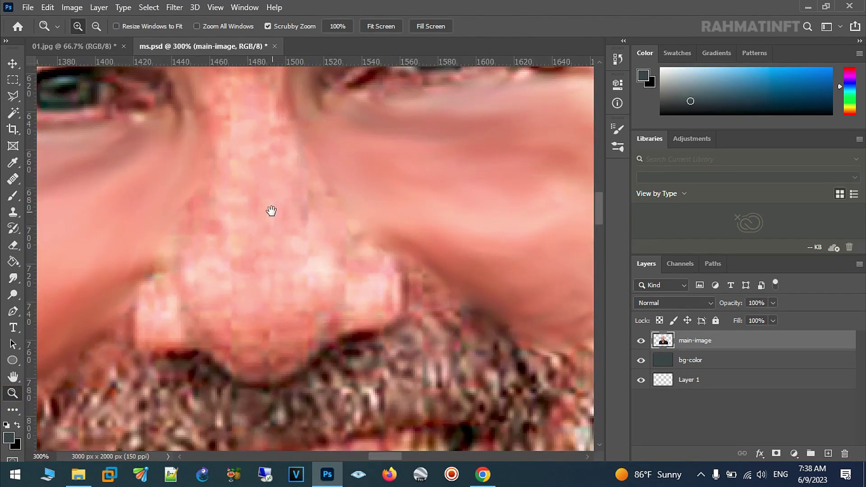
{"action": "left_click_drag", "start_coordinate": [271, 210], "coordinate": [279, 249]}
{"action": "left_click", "coordinate": [12, 278]}
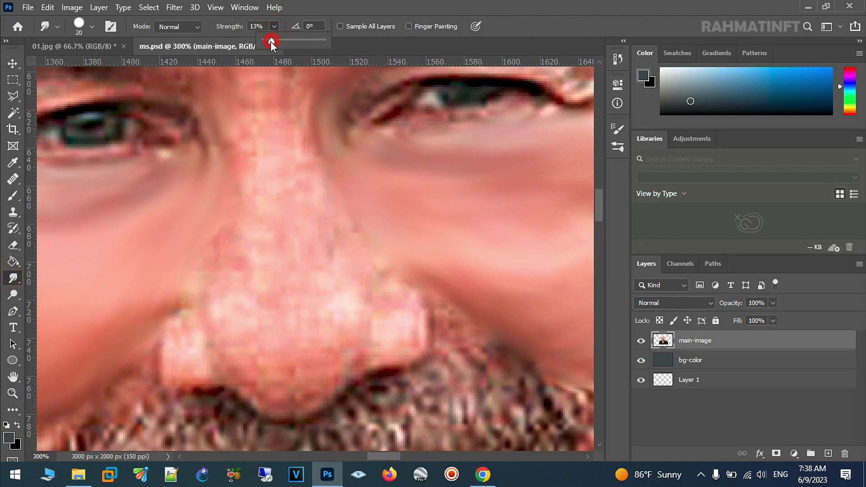
{"action": "left_click", "coordinate": [92, 30]}
{"action": "left_click", "coordinate": [77, 67]}
{"action": "left_click", "coordinate": [302, 121]}
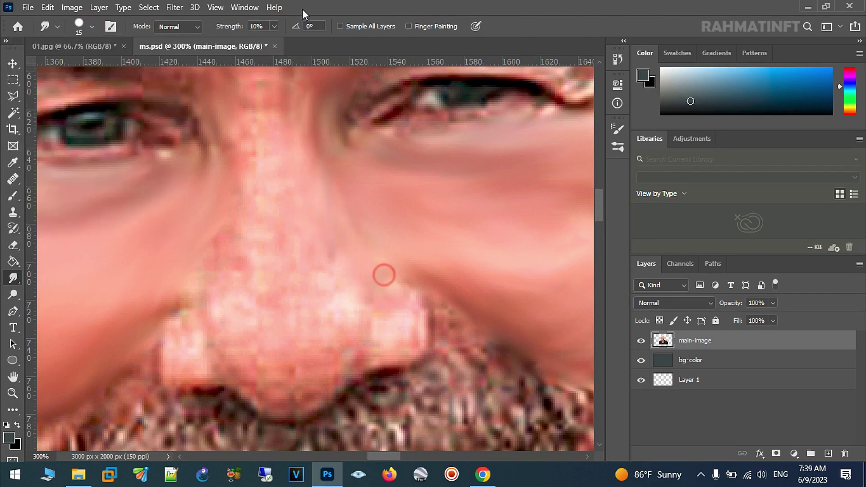
Set the smudge strength to a gentle 14% with the nose bridge in view
{"action": "left_click", "coordinate": [274, 27]}
{"action": "left_click_drag", "start_coordinate": [275, 40], "coordinate": [276, 41]}
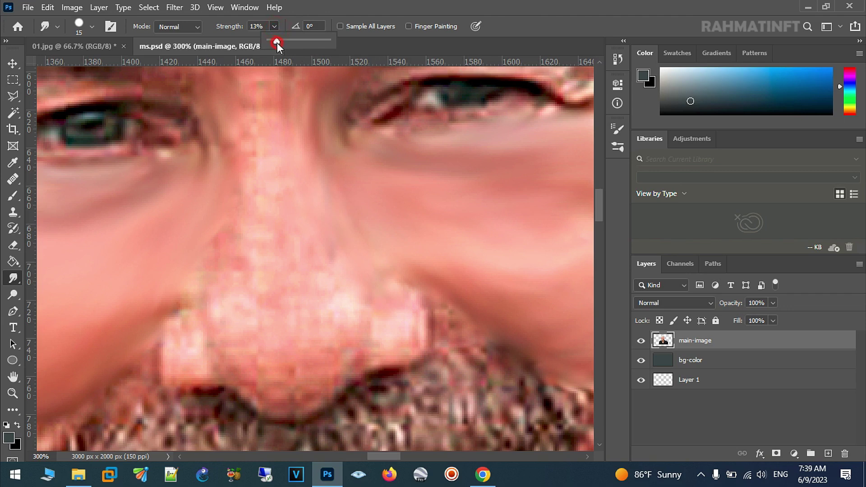
{"action": "left_click", "coordinate": [320, 202]}
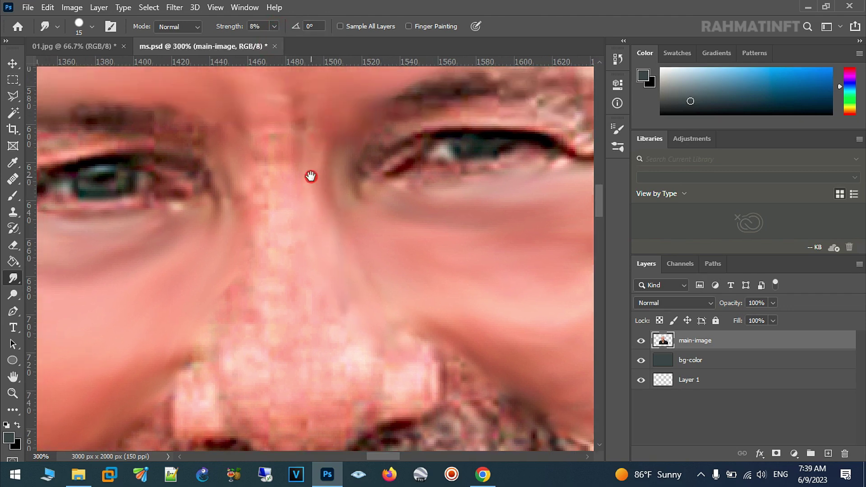
{"action": "left_click_drag", "start_coordinate": [313, 100], "coordinate": [310, 176]}
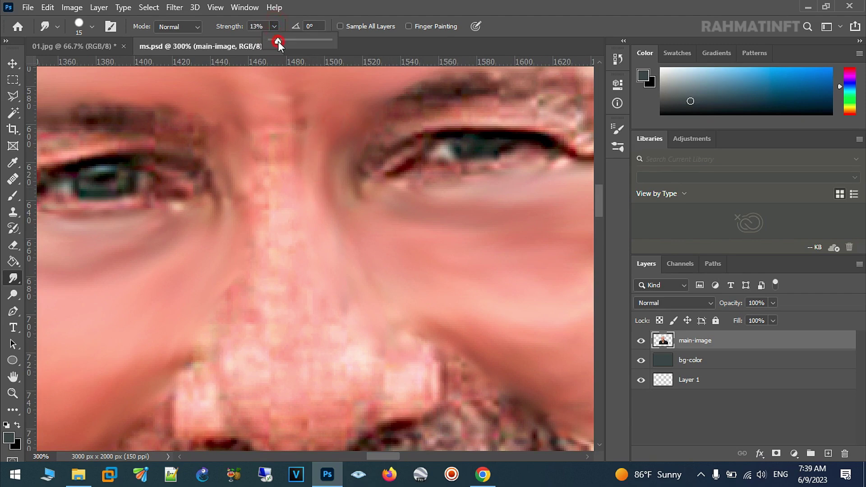
{"action": "left_click", "coordinate": [323, 189]}
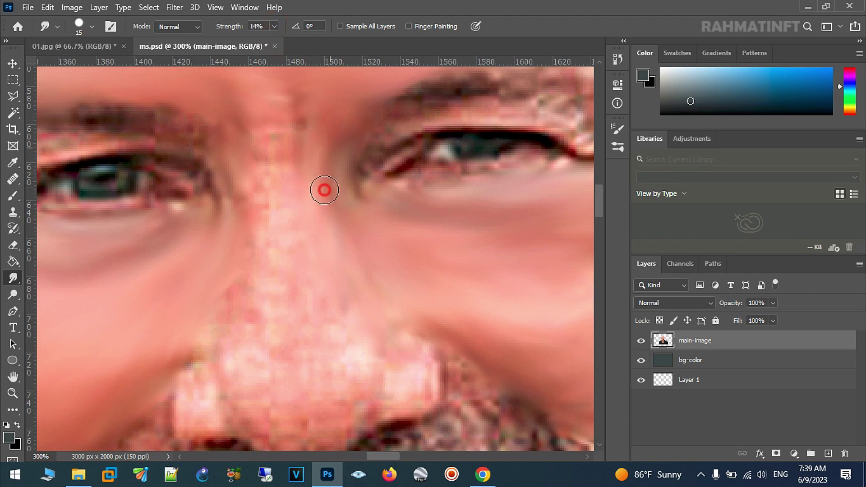
Smooth the skin up and down the nose bridge
{"action": "left_click_drag", "start_coordinate": [318, 118], "coordinate": [259, 233]}
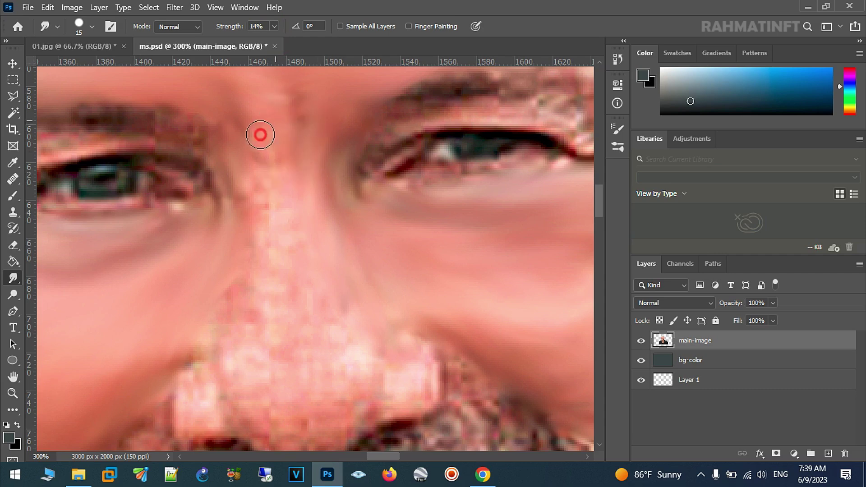
{"action": "mouse_move", "coordinate": [253, 143]}
{"action": "left_mouse_down"}
{"action": "mouse_move", "coordinate": [282, 204]}
{"action": "mouse_move", "coordinate": [244, 240]}
{"action": "mouse_move", "coordinate": [215, 353]}
{"action": "mouse_move", "coordinate": [269, 215]}
{"action": "mouse_move", "coordinate": [274, 307]}
{"action": "mouse_move", "coordinate": [333, 313]}
{"action": "mouse_move", "coordinate": [352, 343]}
{"action": "mouse_move", "coordinate": [308, 242]}
{"action": "mouse_move", "coordinate": [311, 201]}
{"action": "mouse_move", "coordinate": [367, 316]}
{"action": "mouse_move", "coordinate": [279, 226]}
{"action": "left_mouse_up"}
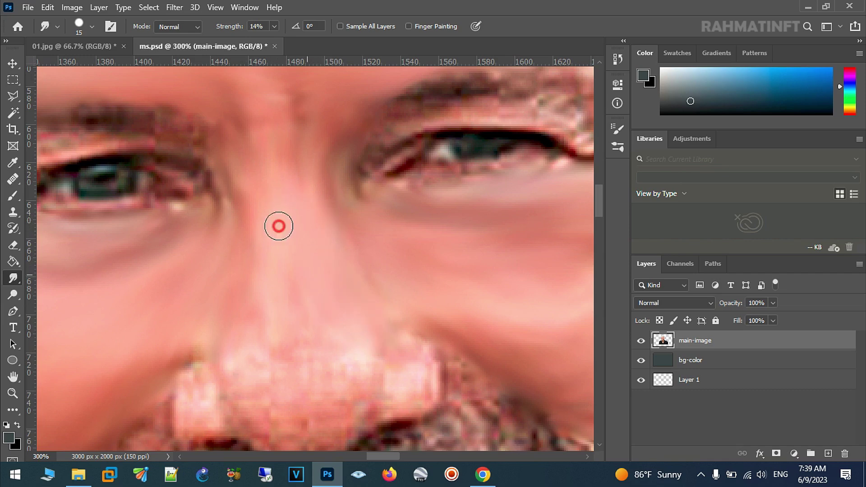
{"action": "left_click_drag", "start_coordinate": [247, 264], "coordinate": [261, 163]}
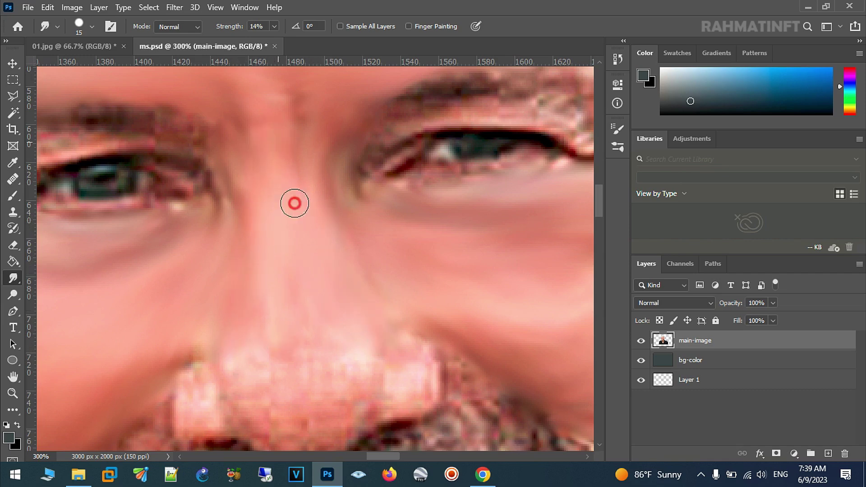
{"action": "left_click_drag", "start_coordinate": [238, 117], "coordinate": [248, 253]}
{"action": "left_click_drag", "start_coordinate": [324, 295], "coordinate": [262, 92]}
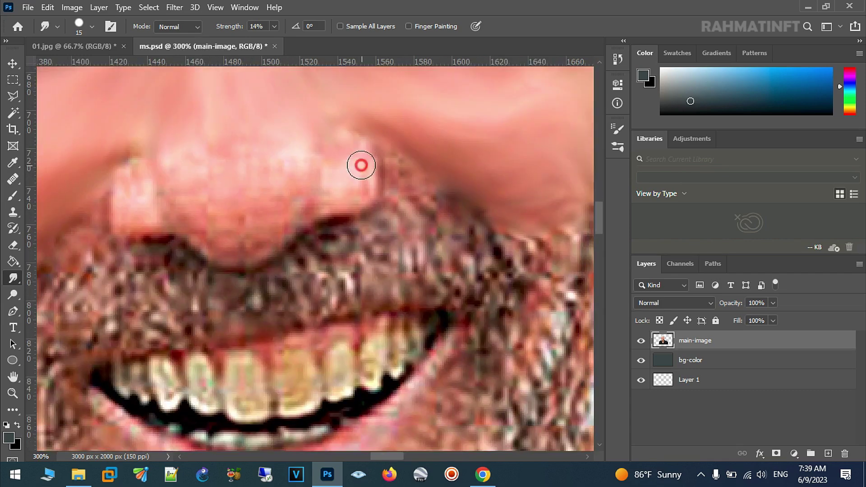
Soften the nose edge and dark nostril edge, blending them into the moustache
{"action": "mouse_move", "coordinate": [361, 165]}
{"action": "left_mouse_down"}
{"action": "mouse_move", "coordinate": [354, 196]}
{"action": "mouse_move", "coordinate": [356, 153]}
{"action": "mouse_move", "coordinate": [343, 129]}
{"action": "mouse_move", "coordinate": [309, 104]}
{"action": "mouse_move", "coordinate": [306, 209]}
{"action": "mouse_move", "coordinate": [304, 167]}
{"action": "mouse_move", "coordinate": [288, 210]}
{"action": "mouse_move", "coordinate": [294, 127]}
{"action": "mouse_move", "coordinate": [330, 156]}
{"action": "mouse_move", "coordinate": [308, 199]}
{"action": "mouse_move", "coordinate": [274, 172]}
{"action": "mouse_move", "coordinate": [261, 246]}
{"action": "left_mouse_up"}
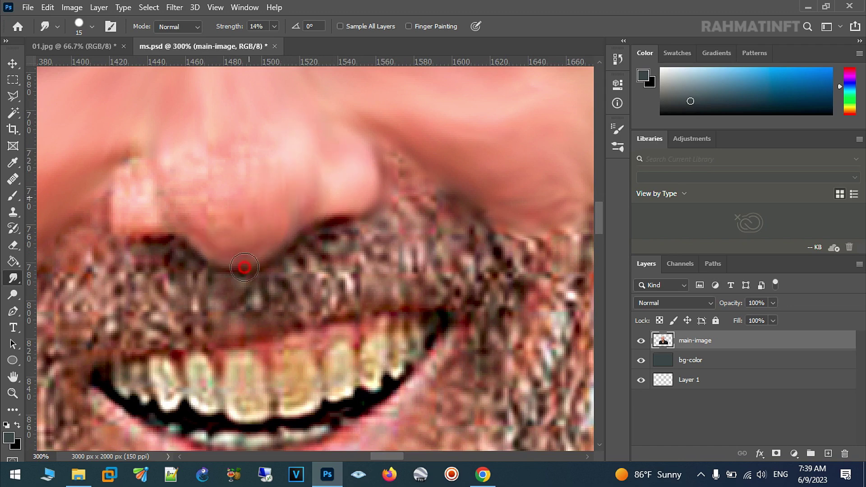
{"action": "mouse_move", "coordinate": [189, 162]}
{"action": "left_mouse_down"}
{"action": "mouse_move", "coordinate": [172, 136]}
{"action": "mouse_move", "coordinate": [209, 174]}
{"action": "mouse_move", "coordinate": [259, 184]}
{"action": "left_mouse_up"}
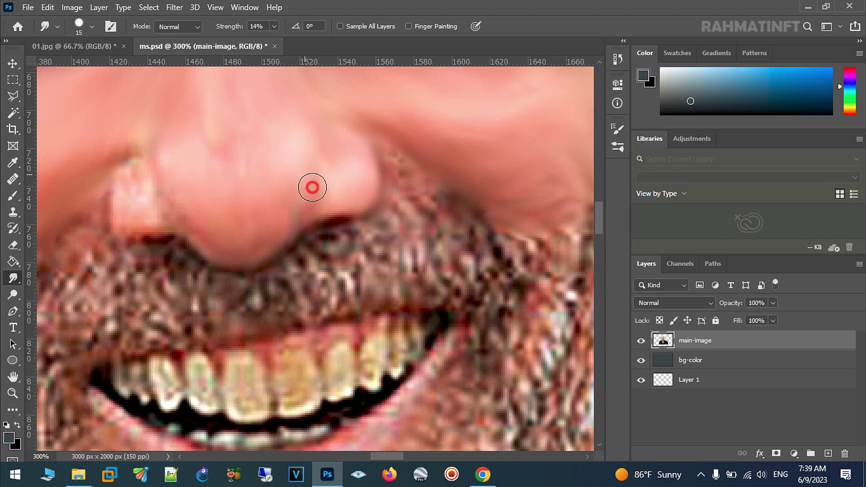
{"action": "left_click_drag", "start_coordinate": [295, 227], "coordinate": [357, 202]}
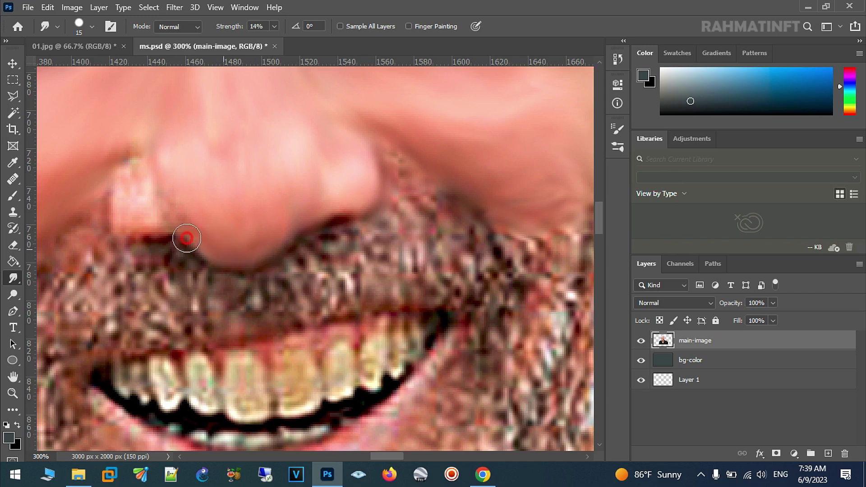
{"action": "mouse_move", "coordinate": [162, 228]}
{"action": "left_mouse_down"}
{"action": "mouse_move", "coordinate": [120, 212]}
{"action": "mouse_move", "coordinate": [130, 170]}
{"action": "mouse_move", "coordinate": [170, 210]}
{"action": "mouse_move", "coordinate": [160, 200]}
{"action": "mouse_move", "coordinate": [144, 224]}
{"action": "mouse_move", "coordinate": [87, 204]}
{"action": "mouse_move", "coordinate": [122, 157]}
{"action": "left_mouse_up"}
{"action": "scroll", "coordinate": [265, 192], "scroll_direction": "up", "scroll_amount": 3}
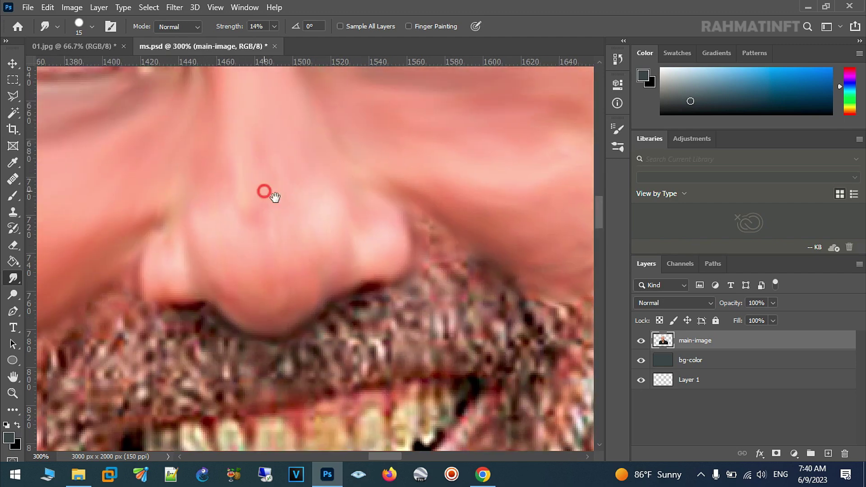
Zoom to the chin and neck and set the Smudge brush to 21 px at 15% strength
{"action": "left_click", "coordinate": [12, 394]}
{"action": "left_click", "coordinate": [193, 303], "text": "alt"}
{"action": "left_click", "coordinate": [396, 248], "text": "alt"}
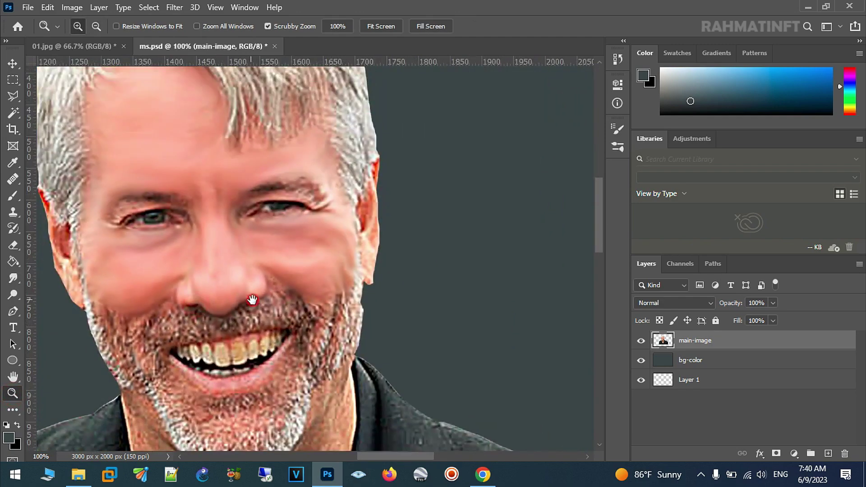
{"action": "scroll", "coordinate": [261, 218], "scroll_direction": "down", "scroll_amount": 5}
{"action": "left_click", "coordinate": [162, 217]}
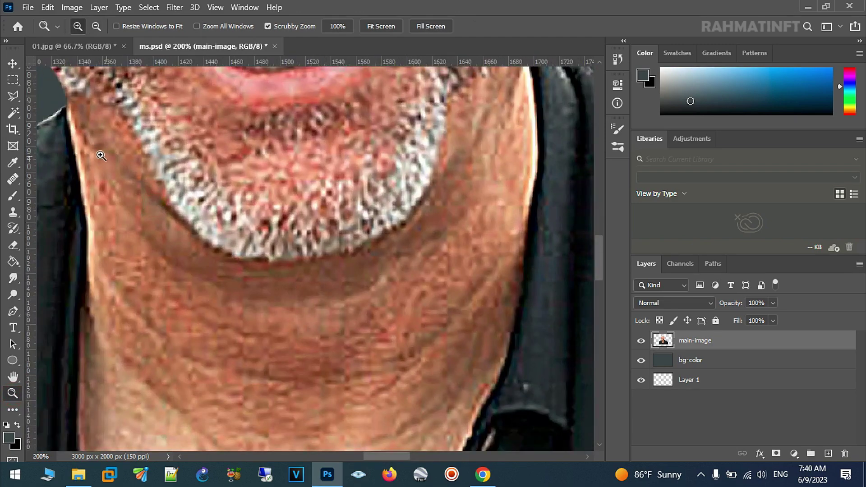
{"action": "left_click", "coordinate": [13, 277]}
{"action": "left_click", "coordinate": [92, 27]}
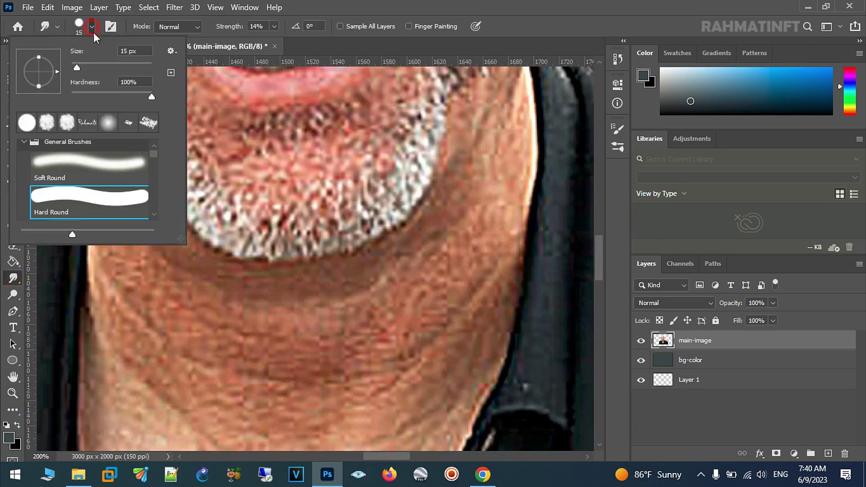
{"action": "left_click_drag", "start_coordinate": [76, 66], "coordinate": [80, 67]}
{"action": "left_click", "coordinate": [274, 26]}
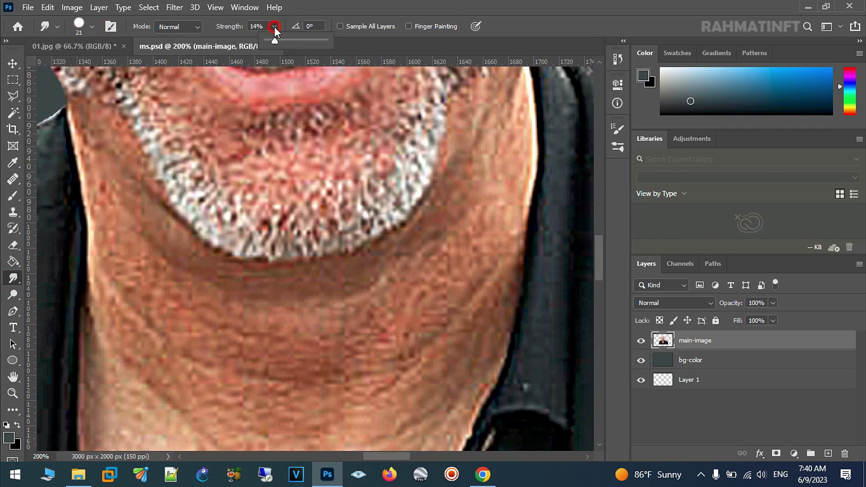
{"action": "left_click_drag", "start_coordinate": [275, 43], "coordinate": [277, 43]}
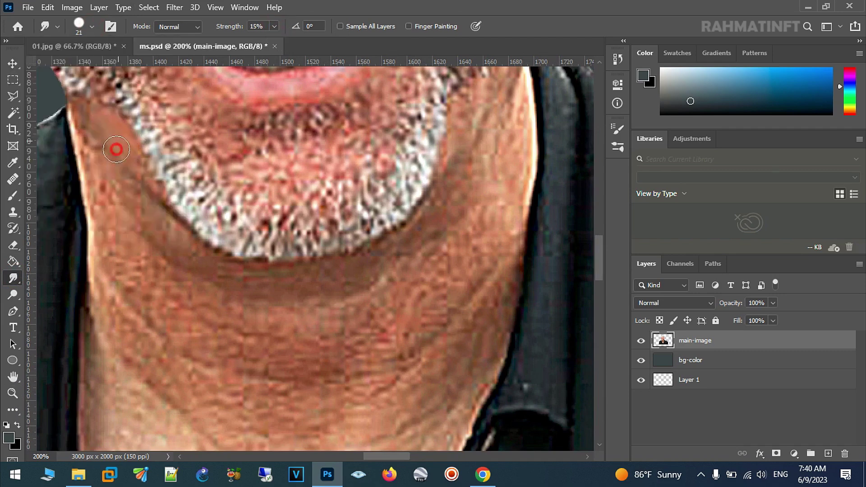
Smooth the skin along the jaw, the beard edge and the shadow under the beard
{"action": "left_click_drag", "start_coordinate": [106, 162], "coordinate": [108, 165]}
{"action": "mouse_move", "coordinate": [103, 207]}
{"action": "left_mouse_down"}
{"action": "mouse_move", "coordinate": [139, 223]}
{"action": "mouse_move", "coordinate": [167, 215]}
{"action": "left_mouse_up"}
{"action": "left_click_drag", "start_coordinate": [183, 251], "coordinate": [233, 265]}
{"action": "left_click_drag", "start_coordinate": [379, 265], "coordinate": [293, 280]}
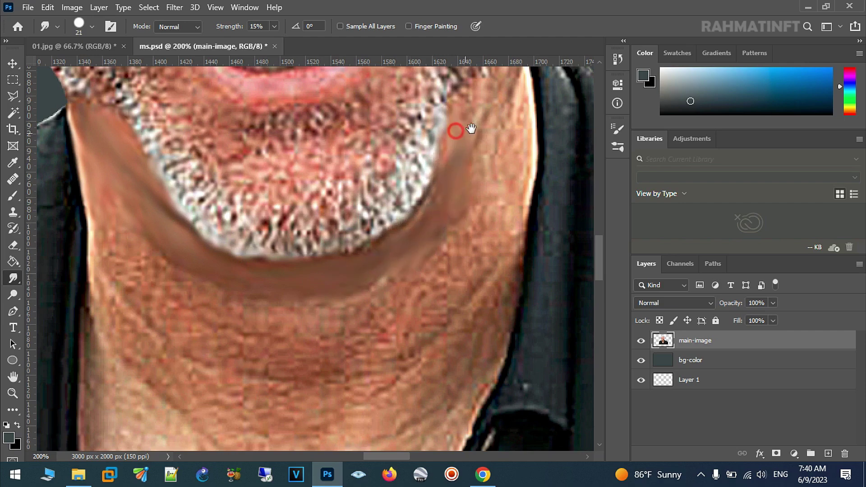
{"action": "scroll", "coordinate": [469, 149], "scroll_direction": "up", "scroll_amount": 3}
Smooth the neck skin from the jaw down to mid-neck
{"action": "mouse_move", "coordinate": [472, 213]}
{"action": "left_mouse_down"}
{"action": "mouse_move", "coordinate": [508, 142]}
{"action": "mouse_move", "coordinate": [497, 180]}
{"action": "mouse_move", "coordinate": [513, 181]}
{"action": "mouse_move", "coordinate": [523, 205]}
{"action": "mouse_move", "coordinate": [541, 213]}
{"action": "mouse_move", "coordinate": [512, 275]}
{"action": "mouse_move", "coordinate": [499, 181]}
{"action": "left_mouse_up"}
{"action": "mouse_move", "coordinate": [489, 129]}
{"action": "left_mouse_down"}
{"action": "mouse_move", "coordinate": [477, 174]}
{"action": "mouse_move", "coordinate": [441, 209]}
{"action": "mouse_move", "coordinate": [437, 305]}
{"action": "mouse_move", "coordinate": [402, 293]}
{"action": "mouse_move", "coordinate": [404, 237]}
{"action": "left_mouse_up"}
{"action": "left_click_drag", "start_coordinate": [338, 326], "coordinate": [393, 333]}
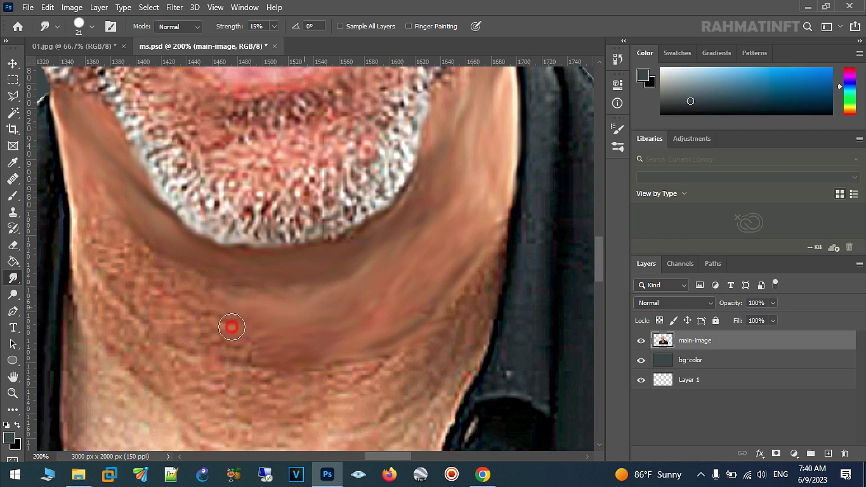
{"action": "left_click_drag", "start_coordinate": [154, 291], "coordinate": [289, 311]}
{"action": "left_click_drag", "start_coordinate": [186, 302], "coordinate": [187, 328]}
{"action": "left_click_drag", "start_coordinate": [104, 299], "coordinate": [132, 261]}
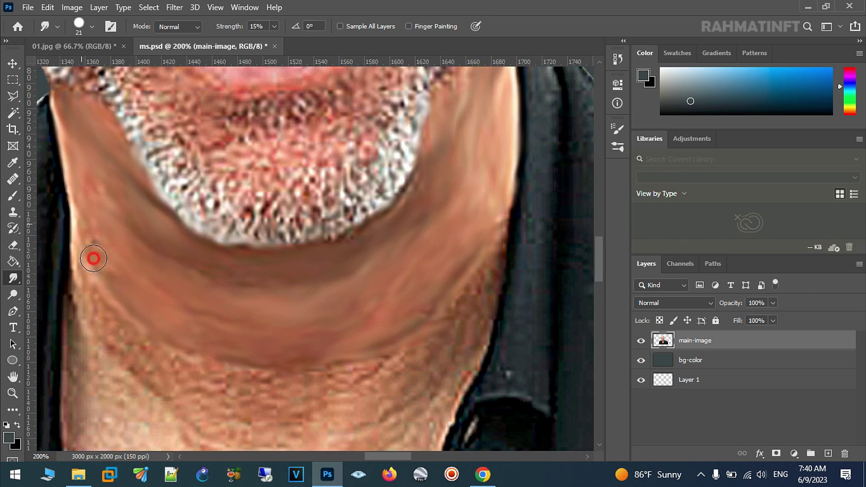
{"action": "left_click_drag", "start_coordinate": [96, 244], "coordinate": [97, 201]}
{"action": "scroll", "coordinate": [223, 269], "scroll_direction": "down", "scroll_amount": 2}
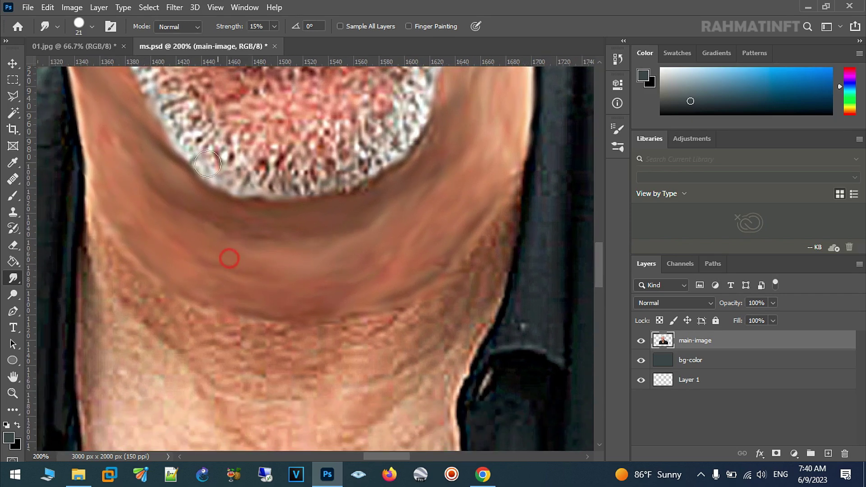
Use a larger brush to smooth along the neck edge and its right side
{"action": "left_click", "coordinate": [91, 27]}
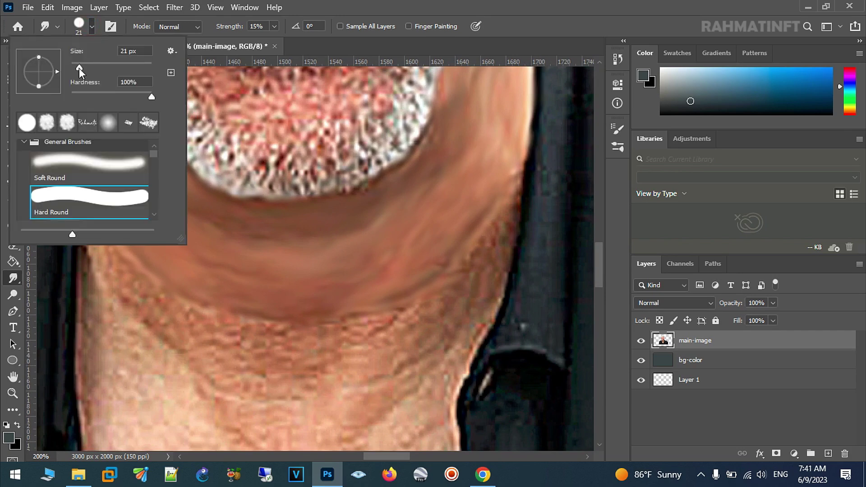
{"action": "left_click", "coordinate": [136, 294]}
{"action": "mouse_move", "coordinate": [136, 286]}
{"action": "left_mouse_down"}
{"action": "mouse_move", "coordinate": [280, 364]}
{"action": "mouse_move", "coordinate": [262, 379]}
{"action": "mouse_move", "coordinate": [236, 325]}
{"action": "mouse_move", "coordinate": [305, 370]}
{"action": "mouse_move", "coordinate": [498, 287]}
{"action": "left_mouse_up"}
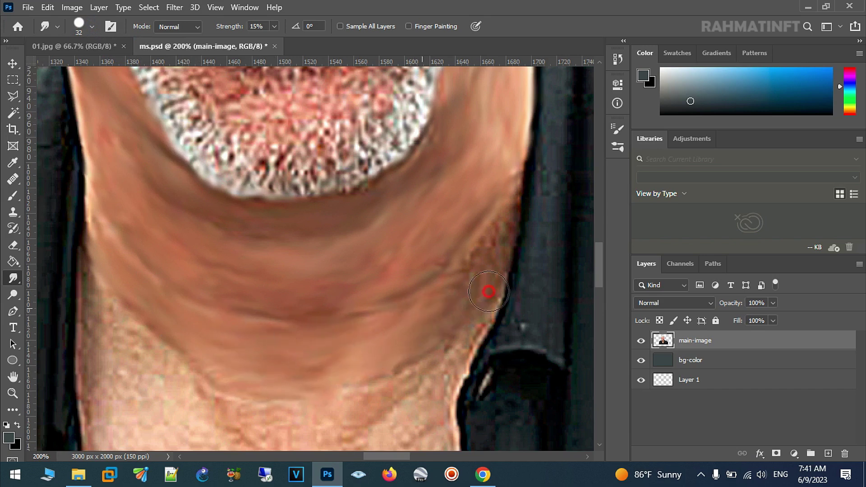
{"action": "left_click_drag", "start_coordinate": [502, 227], "coordinate": [499, 204]}
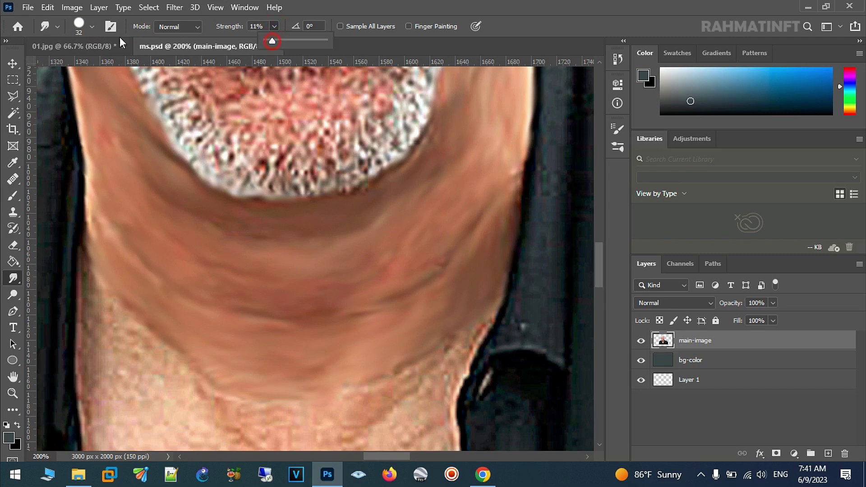
Shrink the brush to 20 px and smooth the lower neck and its left edge
{"action": "left_click", "coordinate": [93, 27]}
{"action": "left_click_drag", "start_coordinate": [81, 63], "coordinate": [79, 67]}
{"action": "left_click", "coordinate": [506, 222]}
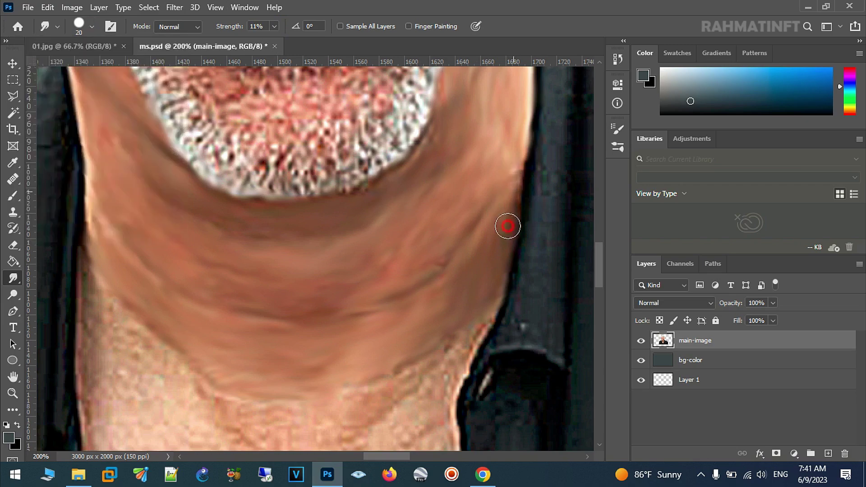
{"action": "scroll", "coordinate": [526, 153], "scroll_direction": "up", "scroll_amount": 3}
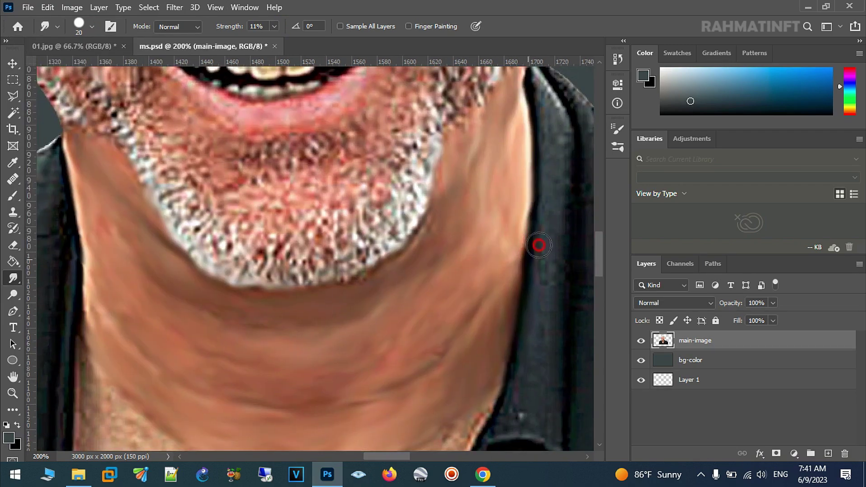
{"action": "scroll", "coordinate": [502, 245], "scroll_direction": "down", "scroll_amount": 6}
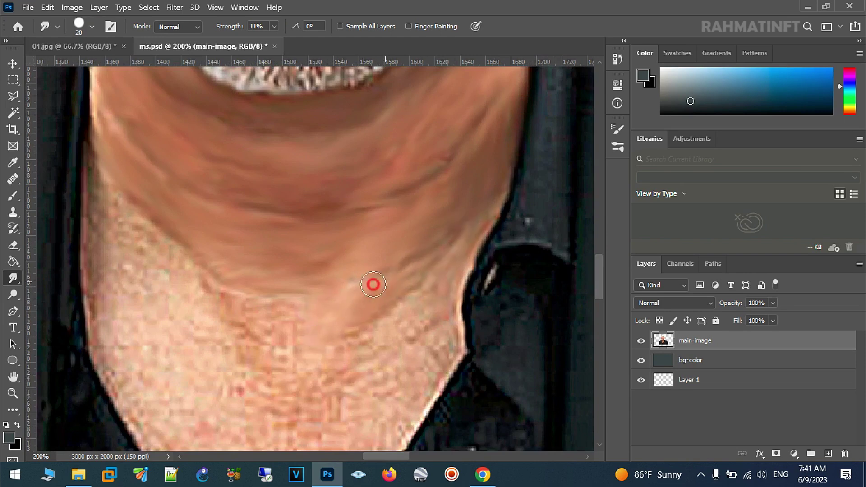
{"action": "left_click_drag", "start_coordinate": [343, 330], "coordinate": [348, 316]}
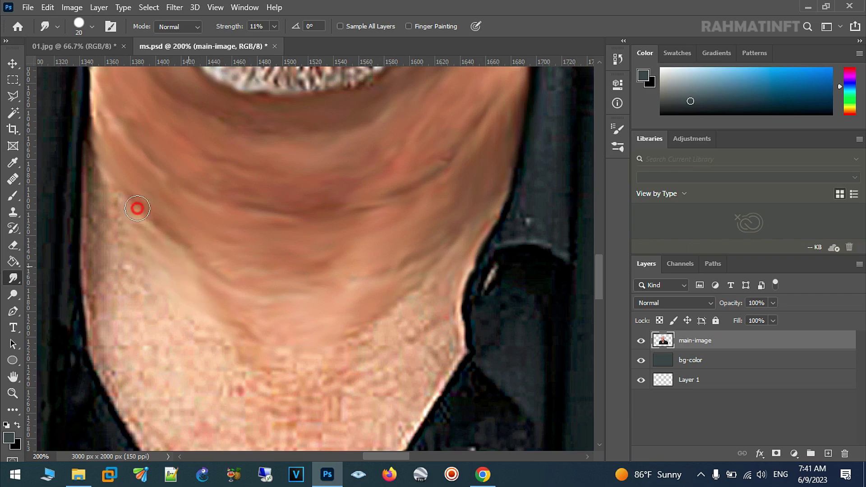
{"action": "left_click_drag", "start_coordinate": [93, 279], "coordinate": [101, 297]}
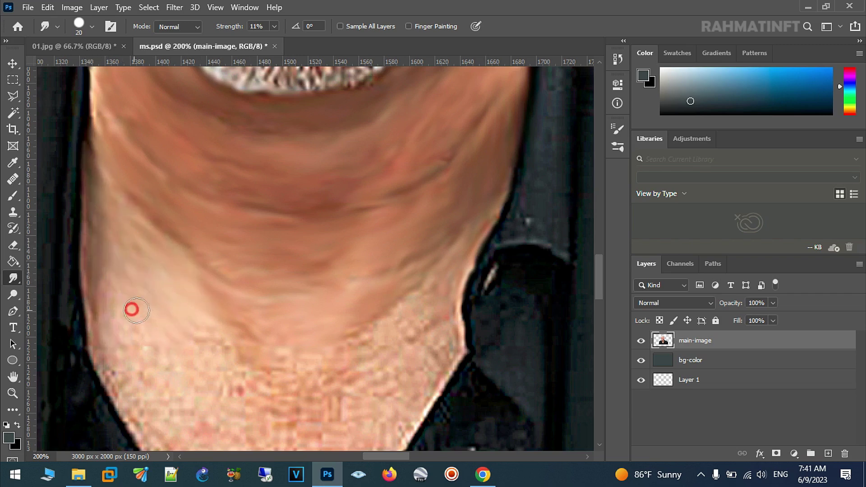
Enlarge the brush to 31 px and smooth the lower-left edge of the neck
{"action": "left_click", "coordinate": [92, 27]}
{"action": "left_click_drag", "start_coordinate": [81, 66], "coordinate": [84, 66]}
{"action": "left_click", "coordinate": [135, 348]}
{"action": "left_click_drag", "start_coordinate": [136, 348], "coordinate": [167, 437]}
{"action": "mouse_move", "coordinate": [108, 362]}
{"action": "left_mouse_down"}
{"action": "mouse_move", "coordinate": [117, 408]}
{"action": "mouse_move", "coordinate": [118, 358]}
{"action": "mouse_move", "coordinate": [149, 329]}
{"action": "mouse_move", "coordinate": [132, 286]}
{"action": "mouse_move", "coordinate": [134, 230]}
{"action": "mouse_move", "coordinate": [290, 290]}
{"action": "mouse_move", "coordinate": [244, 360]}
{"action": "mouse_move", "coordinate": [359, 343]}
{"action": "mouse_move", "coordinate": [404, 321]}
{"action": "mouse_move", "coordinate": [443, 325]}
{"action": "mouse_move", "coordinate": [490, 178]}
{"action": "mouse_move", "coordinate": [441, 316]}
{"action": "mouse_move", "coordinate": [452, 367]}
{"action": "mouse_move", "coordinate": [295, 406]}
{"action": "mouse_move", "coordinate": [358, 371]}
{"action": "mouse_move", "coordinate": [363, 410]}
{"action": "left_mouse_up"}
{"action": "scroll", "coordinate": [363, 410], "scroll_direction": "down", "scroll_amount": 3}
{"action": "mouse_move", "coordinate": [384, 249]}
{"action": "left_mouse_down"}
{"action": "mouse_move", "coordinate": [373, 332]}
{"action": "mouse_move", "coordinate": [357, 300]}
{"action": "mouse_move", "coordinate": [300, 263]}
{"action": "mouse_move", "coordinate": [231, 237]}
{"action": "mouse_move", "coordinate": [198, 245]}
{"action": "mouse_move", "coordinate": [375, 288]}
{"action": "mouse_move", "coordinate": [262, 292]}
{"action": "mouse_move", "coordinate": [271, 348]}
{"action": "mouse_move", "coordinate": [213, 366]}
{"action": "mouse_move", "coordinate": [229, 399]}
{"action": "mouse_move", "coordinate": [325, 342]}
{"action": "mouse_move", "coordinate": [226, 311]}
{"action": "mouse_move", "coordinate": [161, 221]}
{"action": "mouse_move", "coordinate": [248, 238]}
{"action": "mouse_move", "coordinate": [170, 257]}
{"action": "mouse_move", "coordinate": [210, 339]}
{"action": "mouse_move", "coordinate": [261, 294]}
{"action": "mouse_move", "coordinate": [284, 216]}
{"action": "mouse_move", "coordinate": [213, 146]}
{"action": "mouse_move", "coordinate": [242, 163]}
{"action": "left_mouse_up"}
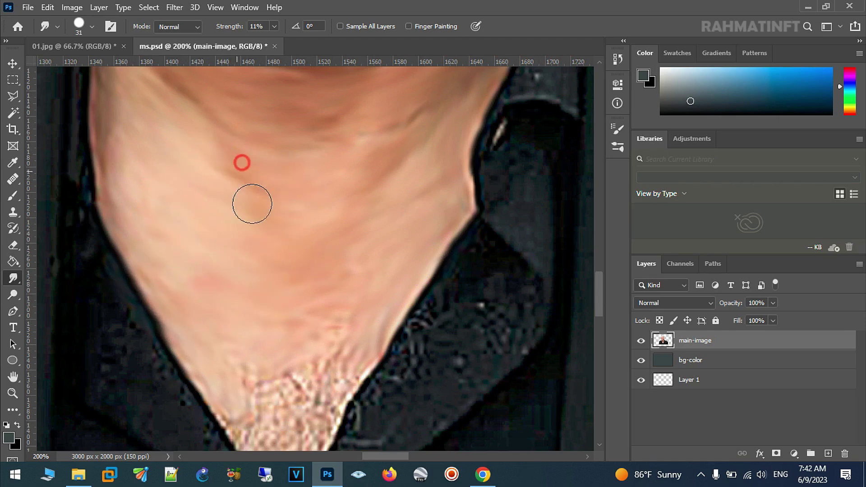
Smooth the lower neck, chest skin and left neck edge
{"action": "left_click_drag", "start_coordinate": [252, 204], "coordinate": [207, 185]}
{"action": "mouse_move", "coordinate": [190, 270]}
{"action": "left_mouse_down"}
{"action": "mouse_move", "coordinate": [166, 317]}
{"action": "mouse_move", "coordinate": [206, 374]}
{"action": "mouse_move", "coordinate": [189, 280]}
{"action": "mouse_move", "coordinate": [261, 245]}
{"action": "mouse_move", "coordinate": [203, 261]}
{"action": "mouse_move", "coordinate": [230, 301]}
{"action": "mouse_move", "coordinate": [218, 401]}
{"action": "mouse_move", "coordinate": [325, 177]}
{"action": "mouse_move", "coordinate": [246, 217]}
{"action": "mouse_move", "coordinate": [319, 139]}
{"action": "mouse_move", "coordinate": [283, 209]}
{"action": "mouse_move", "coordinate": [348, 156]}
{"action": "mouse_move", "coordinate": [265, 177]}
{"action": "mouse_move", "coordinate": [291, 126]}
{"action": "mouse_move", "coordinate": [273, 103]}
{"action": "mouse_move", "coordinate": [343, 169]}
{"action": "left_mouse_up"}
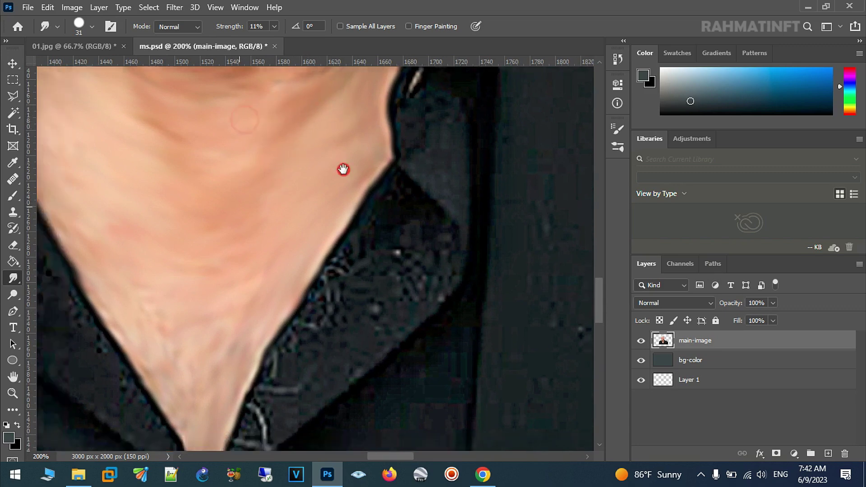
{"action": "left_click_drag", "start_coordinate": [257, 400], "coordinate": [229, 385]}
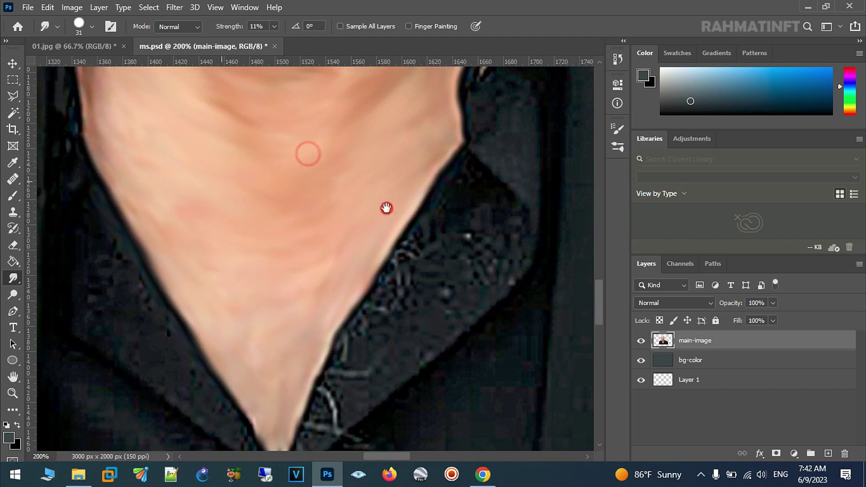
{"action": "scroll", "coordinate": [307, 153], "scroll_direction": "left", "scroll_amount": 5}
{"action": "scroll", "coordinate": [404, 250], "scroll_direction": "up", "scroll_amount": 2}
{"action": "scroll", "coordinate": [358, 282], "scroll_direction": "up", "scroll_amount": 3}
Smooth the neck edges against the jacket and the collar beside the V-neck
{"action": "left_click_drag", "start_coordinate": [339, 174], "coordinate": [343, 417]}
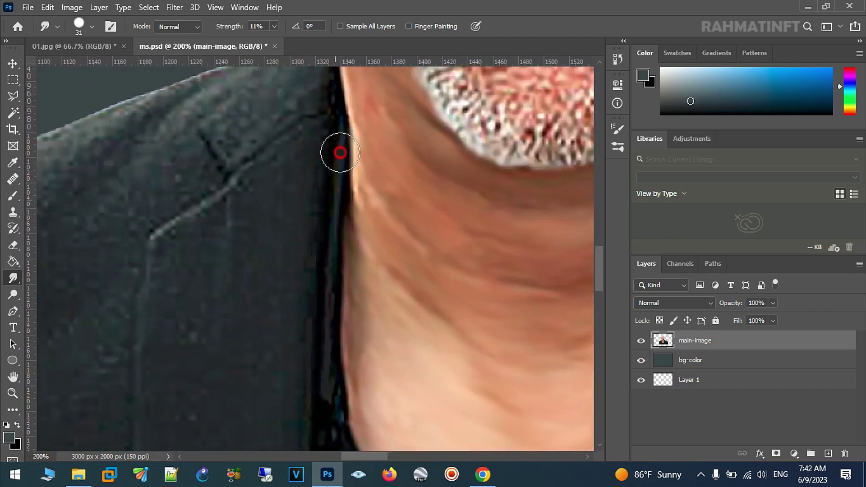
{"action": "scroll", "coordinate": [343, 417], "scroll_direction": "down", "scroll_amount": 5}
{"action": "left_click_drag", "start_coordinate": [286, 186], "coordinate": [311, 367]}
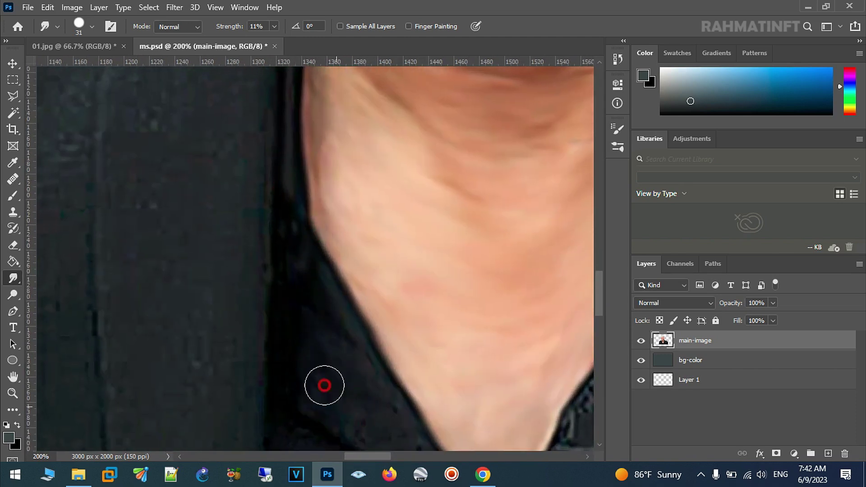
{"action": "mouse_move", "coordinate": [289, 261]}
{"action": "left_mouse_down"}
{"action": "mouse_move", "coordinate": [310, 251]}
{"action": "mouse_move", "coordinate": [213, 130]}
{"action": "left_mouse_up"}
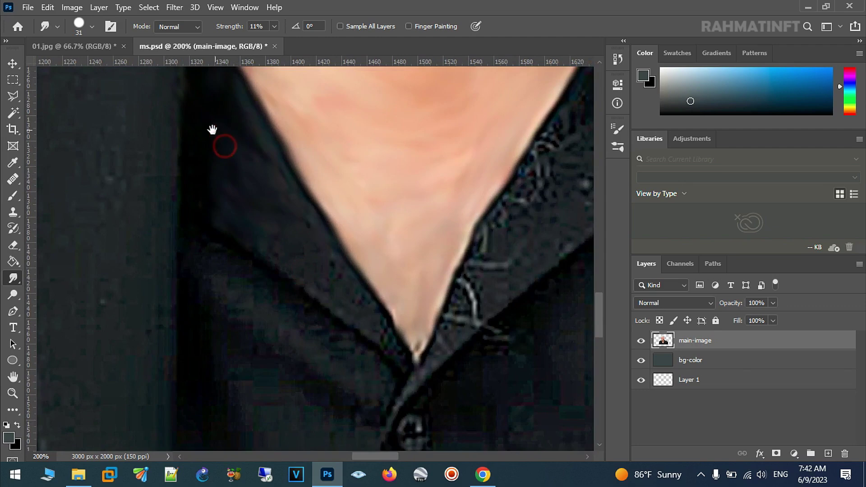
{"action": "mouse_move", "coordinate": [323, 296]}
{"action": "left_mouse_down"}
{"action": "mouse_move", "coordinate": [377, 340]}
{"action": "mouse_move", "coordinate": [354, 277]}
{"action": "mouse_move", "coordinate": [251, 163]}
{"action": "mouse_move", "coordinate": [333, 278]}
{"action": "left_mouse_up"}
{"action": "mouse_move", "coordinate": [406, 344]}
{"action": "left_mouse_down"}
{"action": "mouse_move", "coordinate": [320, 263]}
{"action": "mouse_move", "coordinate": [389, 246]}
{"action": "mouse_move", "coordinate": [424, 160]}
{"action": "mouse_move", "coordinate": [426, 120]}
{"action": "mouse_move", "coordinate": [457, 167]}
{"action": "mouse_move", "coordinate": [399, 207]}
{"action": "mouse_move", "coordinate": [446, 112]}
{"action": "mouse_move", "coordinate": [277, 258]}
{"action": "mouse_move", "coordinate": [275, 230]}
{"action": "mouse_move", "coordinate": [300, 188]}
{"action": "mouse_move", "coordinate": [354, 155]}
{"action": "mouse_move", "coordinate": [382, 170]}
{"action": "mouse_move", "coordinate": [387, 186]}
{"action": "left_mouse_up"}
Smudge the dark collar edge and its grainy top texture below the beard at 11% strength
{"action": "mouse_move", "coordinate": [369, 242]}
{"action": "left_mouse_down"}
{"action": "mouse_move", "coordinate": [316, 192]}
{"action": "mouse_move", "coordinate": [339, 134]}
{"action": "mouse_move", "coordinate": [351, 224]}
{"action": "left_mouse_up"}
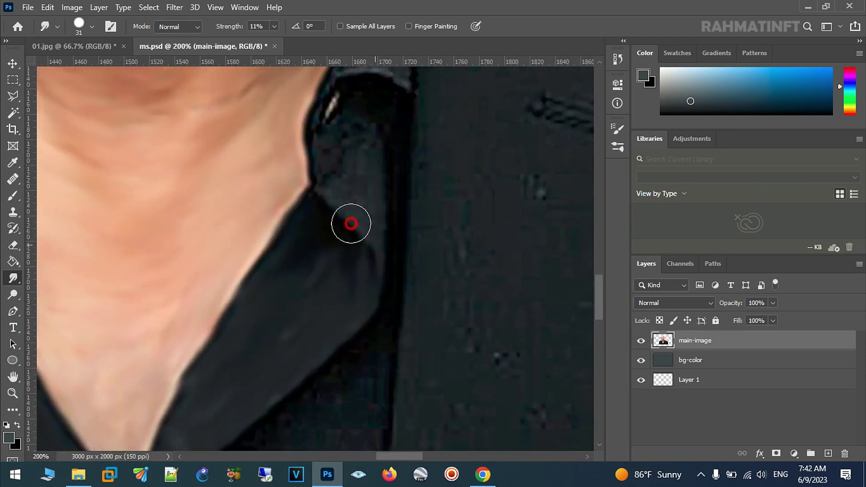
{"action": "mouse_move", "coordinate": [302, 156]}
{"action": "left_mouse_down"}
{"action": "mouse_move", "coordinate": [344, 185]}
{"action": "mouse_move", "coordinate": [380, 143]}
{"action": "left_mouse_up"}
{"action": "mouse_move", "coordinate": [384, 105]}
{"action": "left_mouse_down"}
{"action": "mouse_move", "coordinate": [355, 98]}
{"action": "mouse_move", "coordinate": [396, 234]}
{"action": "mouse_move", "coordinate": [333, 164]}
{"action": "mouse_move", "coordinate": [406, 174]}
{"action": "left_mouse_up"}
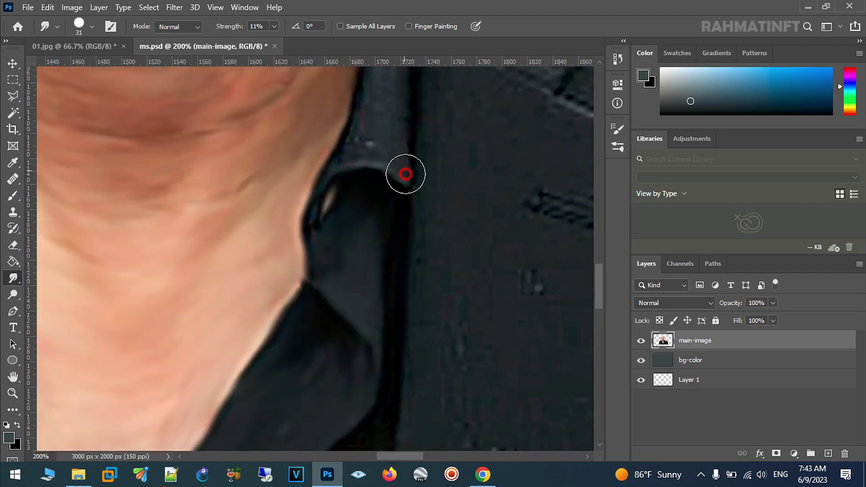
{"action": "left_click_drag", "start_coordinate": [365, 133], "coordinate": [354, 187]}
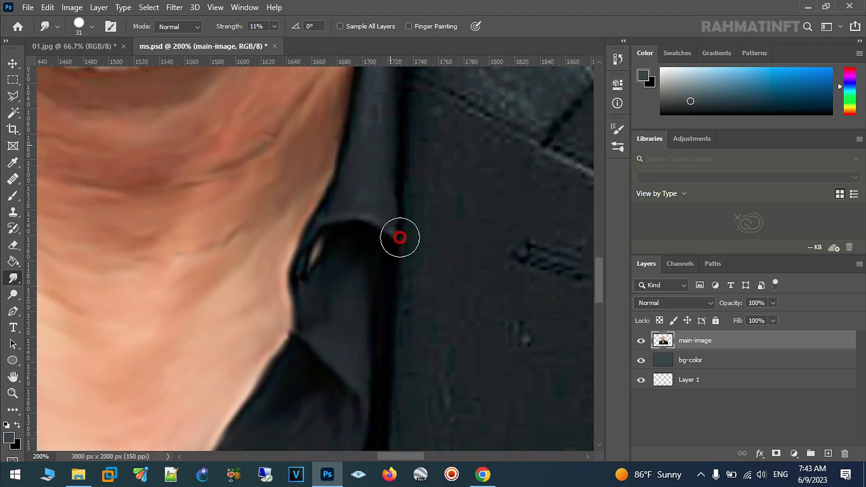
{"action": "mouse_move", "coordinate": [398, 154]}
{"action": "left_mouse_down"}
{"action": "mouse_move", "coordinate": [369, 185]}
{"action": "mouse_move", "coordinate": [363, 164]}
{"action": "left_mouse_up"}
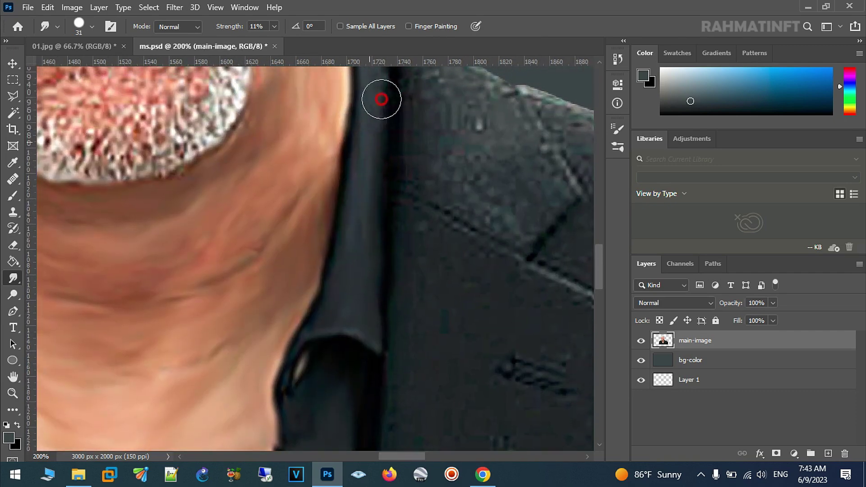
{"action": "left_click_drag", "start_coordinate": [383, 136], "coordinate": [379, 184]}
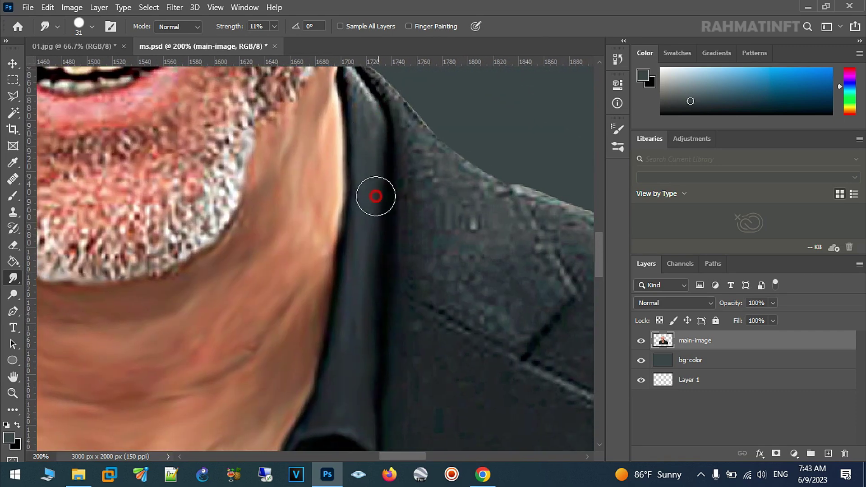
{"action": "left_click_drag", "start_coordinate": [368, 116], "coordinate": [381, 171]}
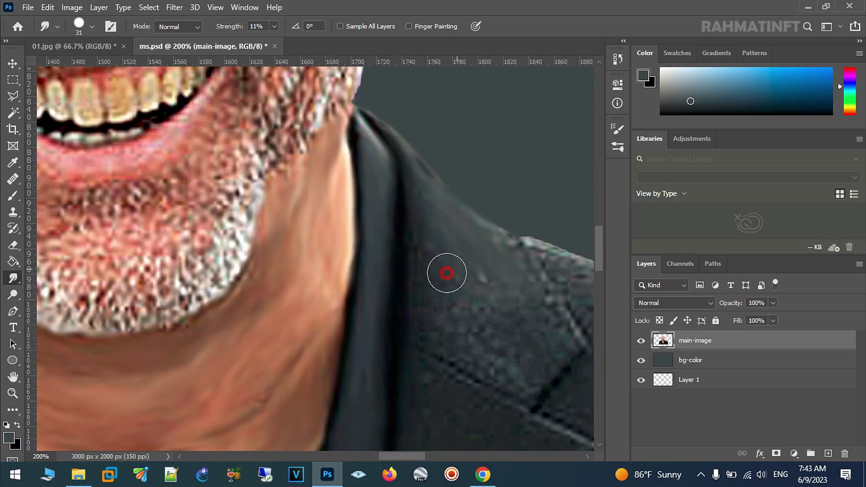
{"action": "mouse_move", "coordinate": [454, 303]}
{"action": "left_mouse_down"}
{"action": "mouse_move", "coordinate": [333, 188]}
{"action": "mouse_move", "coordinate": [294, 132]}
{"action": "left_mouse_up"}
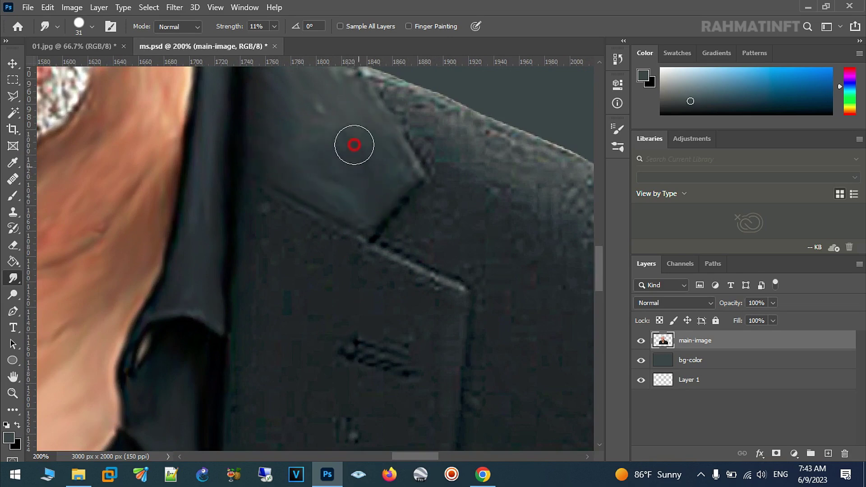
{"action": "scroll", "coordinate": [319, 199], "scroll_direction": "up", "scroll_amount": 3}
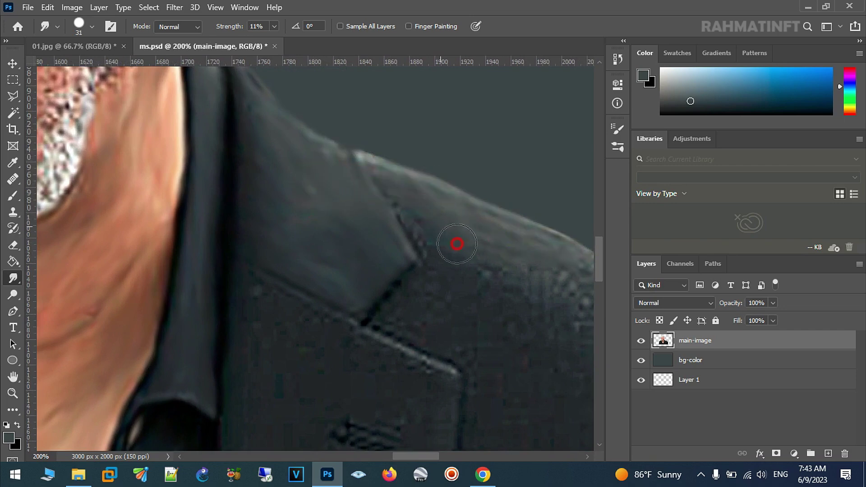
Soften the lapel notch, shoulder fabric texture, shoulder seam line and light specks
{"action": "left_click_drag", "start_coordinate": [465, 242], "coordinate": [278, 152]}
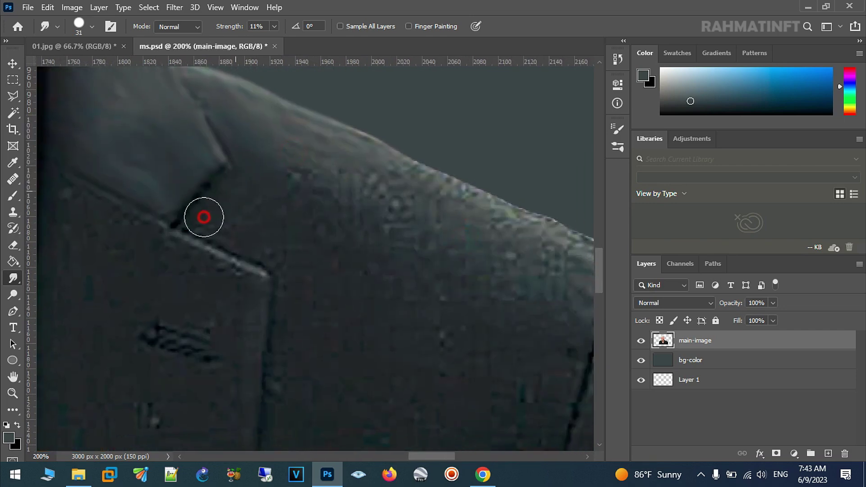
{"action": "left_click_drag", "start_coordinate": [230, 248], "coordinate": [132, 203]}
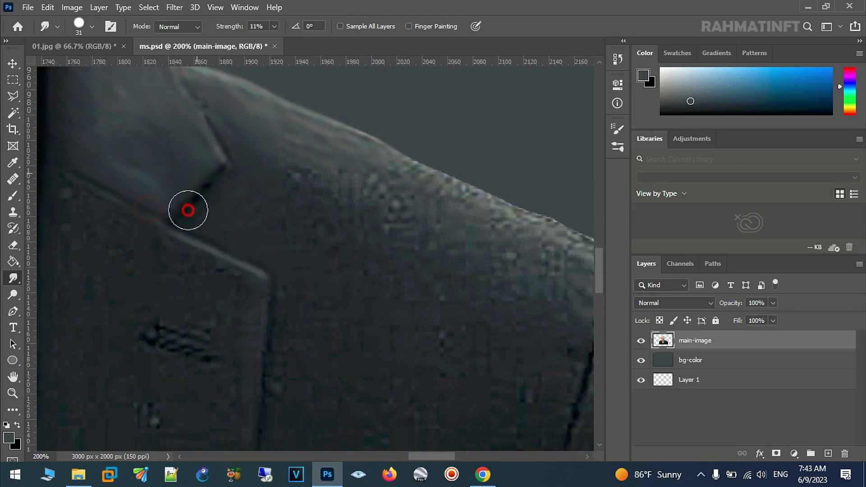
{"action": "mouse_move", "coordinate": [358, 261]}
{"action": "left_mouse_down"}
{"action": "mouse_move", "coordinate": [290, 170]}
{"action": "mouse_move", "coordinate": [330, 149]}
{"action": "mouse_move", "coordinate": [427, 166]}
{"action": "left_mouse_up"}
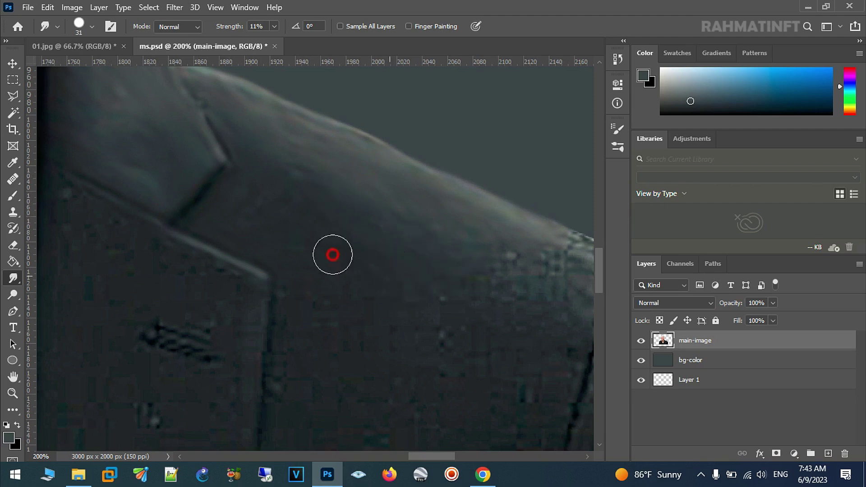
{"action": "mouse_move", "coordinate": [359, 271]}
{"action": "left_mouse_down"}
{"action": "mouse_move", "coordinate": [323, 202]}
{"action": "mouse_move", "coordinate": [300, 208]}
{"action": "mouse_move", "coordinate": [235, 202]}
{"action": "left_mouse_up"}
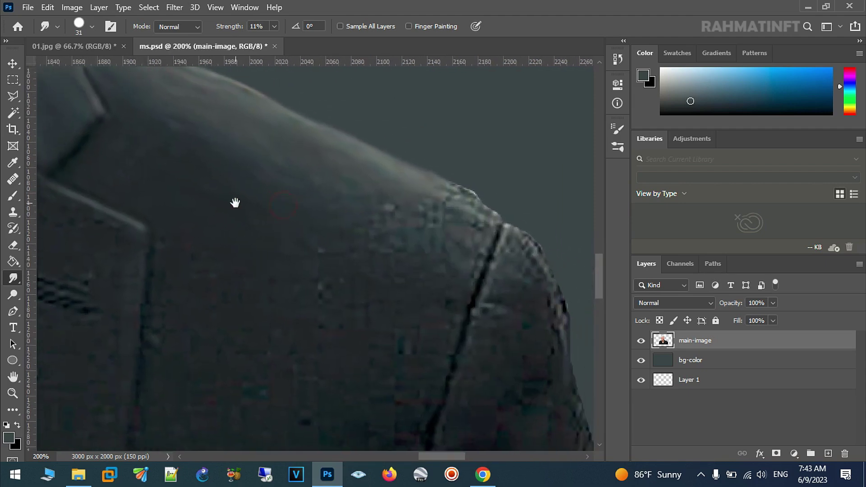
{"action": "mouse_move", "coordinate": [420, 179]}
{"action": "left_mouse_down"}
{"action": "mouse_move", "coordinate": [476, 196]}
{"action": "mouse_move", "coordinate": [450, 300]}
{"action": "mouse_move", "coordinate": [421, 231]}
{"action": "left_mouse_up"}
{"action": "mouse_move", "coordinate": [483, 260]}
{"action": "left_mouse_down"}
{"action": "mouse_move", "coordinate": [412, 227]}
{"action": "mouse_move", "coordinate": [392, 271]}
{"action": "left_mouse_up"}
{"action": "left_click_drag", "start_coordinate": [349, 333], "coordinate": [311, 253]}
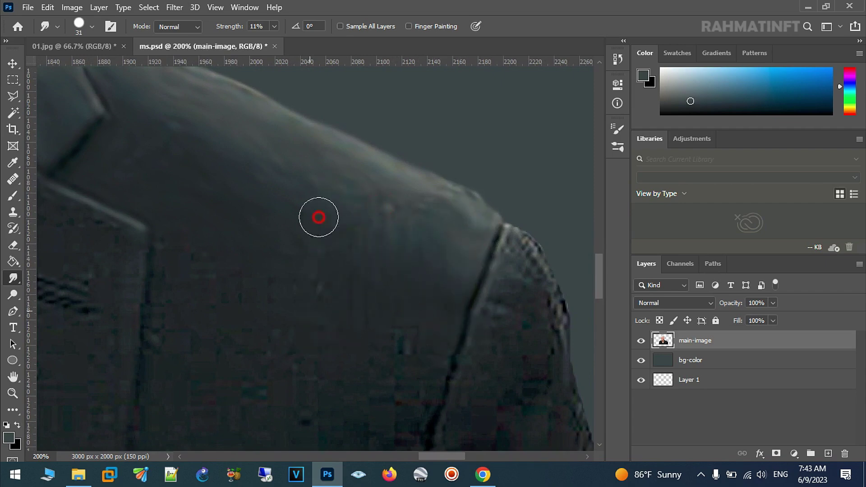
{"action": "left_click_drag", "start_coordinate": [272, 221], "coordinate": [226, 212]}
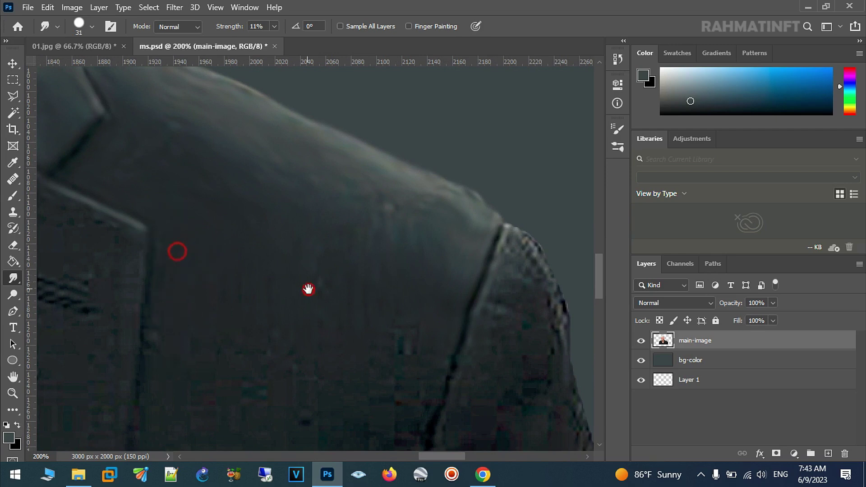
Smooth along the lapel edge and the dark fabric beside it
{"action": "left_click_drag", "start_coordinate": [301, 288], "coordinate": [283, 128]}
{"action": "mouse_move", "coordinate": [398, 271]}
{"action": "left_mouse_down"}
{"action": "mouse_move", "coordinate": [408, 161]}
{"action": "mouse_move", "coordinate": [387, 129]}
{"action": "mouse_move", "coordinate": [242, 315]}
{"action": "mouse_move", "coordinate": [197, 162]}
{"action": "mouse_move", "coordinate": [139, 202]}
{"action": "left_mouse_up"}
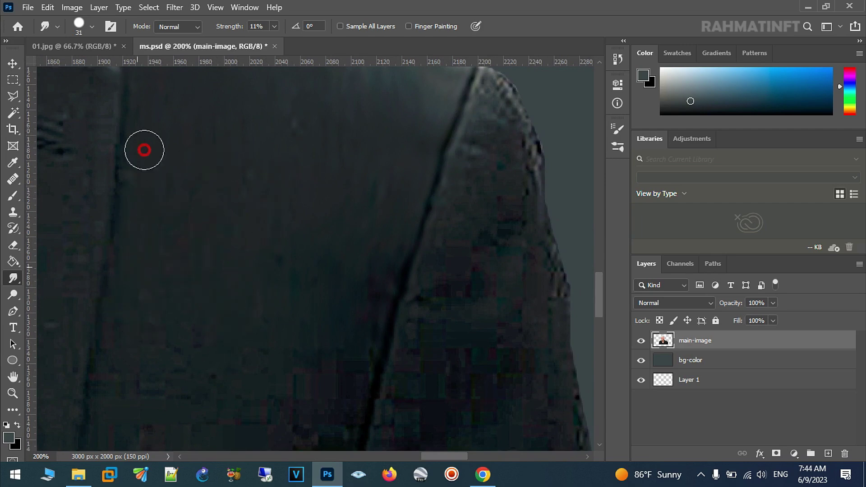
{"action": "left_click_drag", "start_coordinate": [227, 269], "coordinate": [195, 163]}
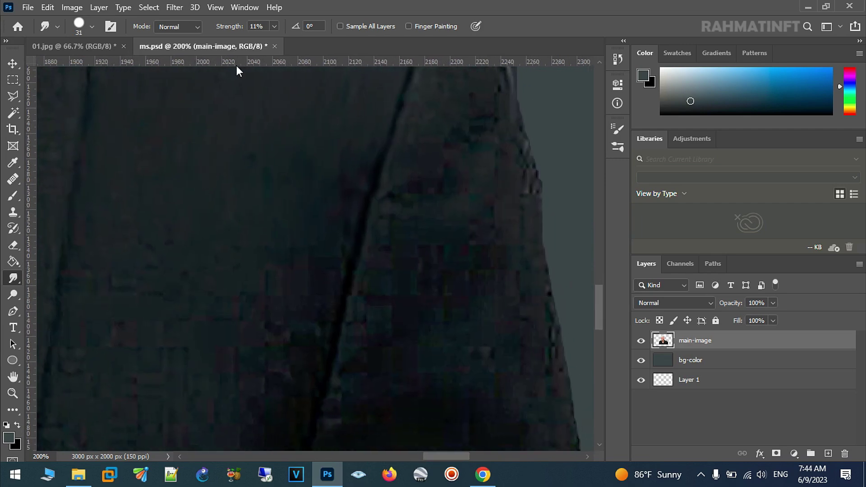
{"action": "mouse_move", "coordinate": [395, 207]}
{"action": "left_mouse_down"}
{"action": "mouse_move", "coordinate": [344, 241]}
{"action": "mouse_move", "coordinate": [292, 357]}
{"action": "mouse_move", "coordinate": [282, 288]}
{"action": "mouse_move", "coordinate": [232, 293]}
{"action": "mouse_move", "coordinate": [205, 219]}
{"action": "mouse_move", "coordinate": [176, 185]}
{"action": "mouse_move", "coordinate": [148, 175]}
{"action": "mouse_move", "coordinate": [75, 316]}
{"action": "mouse_move", "coordinate": [102, 352]}
{"action": "mouse_move", "coordinate": [267, 244]}
{"action": "mouse_move", "coordinate": [349, 256]}
{"action": "mouse_move", "coordinate": [362, 203]}
{"action": "left_mouse_up"}
{"action": "left_click_drag", "start_coordinate": [376, 127], "coordinate": [312, 257]}
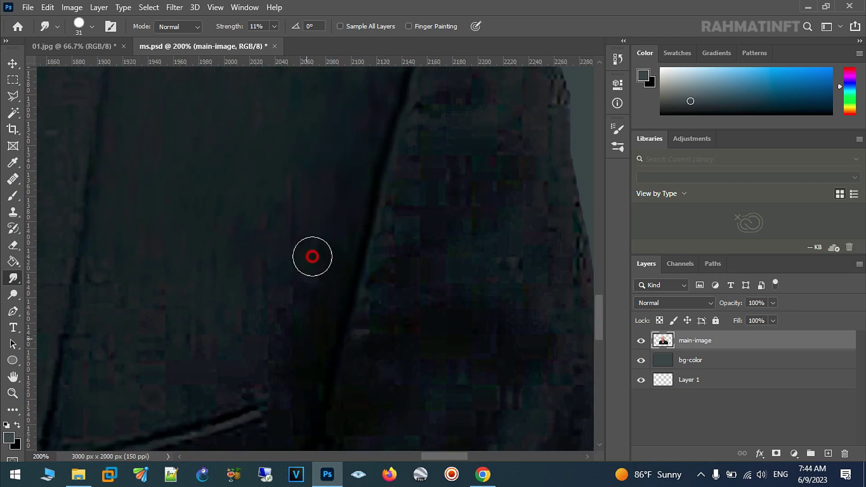
{"action": "left_click_drag", "start_coordinate": [265, 342], "coordinate": [217, 369]}
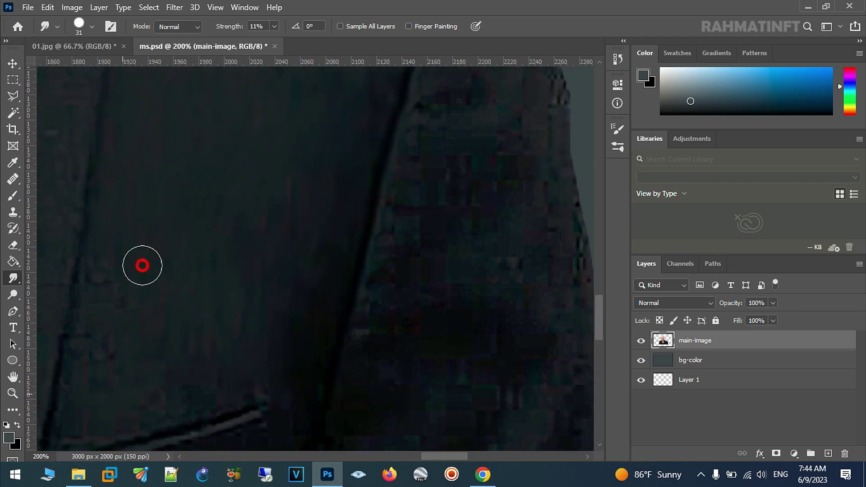
{"action": "left_click_drag", "start_coordinate": [142, 265], "coordinate": [90, 306]}
Soften the dark vertical line and fabric across the lower coat seam
{"action": "left_click_drag", "start_coordinate": [110, 359], "coordinate": [232, 249]}
{"action": "left_click", "coordinate": [130, 318]}
{"action": "left_click_drag", "start_coordinate": [129, 318], "coordinate": [175, 319]}
{"action": "mouse_move", "coordinate": [287, 296]}
{"action": "left_mouse_down"}
{"action": "mouse_move", "coordinate": [274, 329]}
{"action": "mouse_move", "coordinate": [141, 360]}
{"action": "left_mouse_up"}
{"action": "mouse_move", "coordinate": [161, 322]}
{"action": "left_mouse_down"}
{"action": "mouse_move", "coordinate": [325, 304]}
{"action": "mouse_move", "coordinate": [377, 381]}
{"action": "mouse_move", "coordinate": [339, 342]}
{"action": "mouse_move", "coordinate": [307, 416]}
{"action": "mouse_move", "coordinate": [259, 412]}
{"action": "mouse_move", "coordinate": [222, 364]}
{"action": "mouse_move", "coordinate": [171, 435]}
{"action": "mouse_move", "coordinate": [126, 412]}
{"action": "left_mouse_up"}
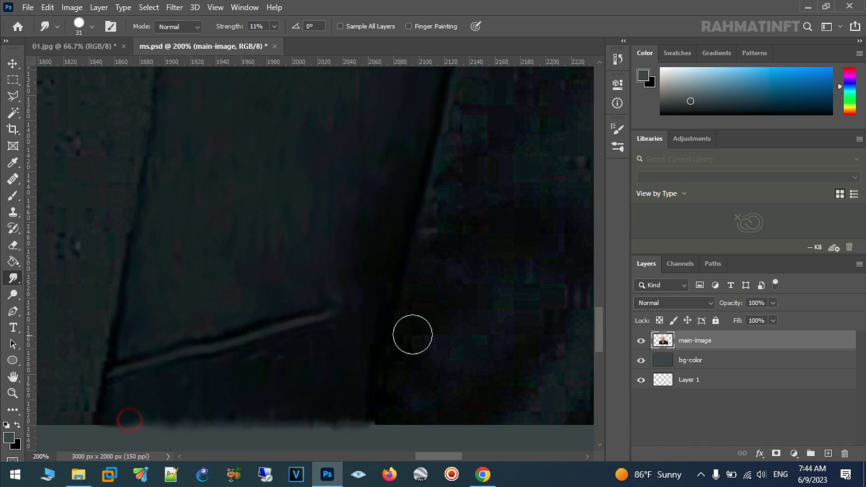
Smooth the jagged outer shoulder edge and nearby fabric blotches
{"action": "scroll", "coordinate": [497, 253], "scroll_direction": "up", "scroll_amount": 5}
{"action": "scroll", "coordinate": [406, 168], "scroll_direction": "right", "scroll_amount": 3}
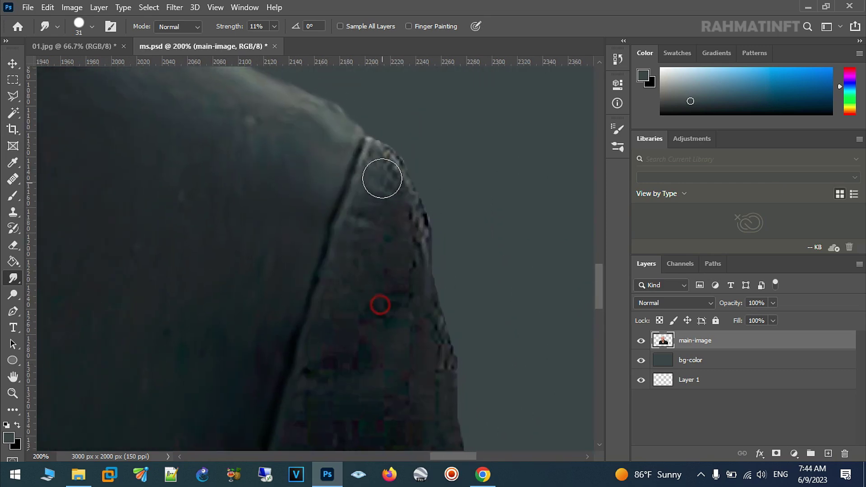
{"action": "mouse_move", "coordinate": [416, 181]}
{"action": "left_mouse_down"}
{"action": "mouse_move", "coordinate": [420, 224]}
{"action": "mouse_move", "coordinate": [421, 197]}
{"action": "mouse_move", "coordinate": [361, 242]}
{"action": "mouse_move", "coordinate": [348, 273]}
{"action": "left_mouse_up"}
{"action": "mouse_move", "coordinate": [433, 365]}
{"action": "left_mouse_down"}
{"action": "mouse_move", "coordinate": [429, 304]}
{"action": "mouse_move", "coordinate": [402, 427]}
{"action": "mouse_move", "coordinate": [327, 332]}
{"action": "left_mouse_up"}
Blend the blocky fabric patches down the coat's outer side and up from the hem
{"action": "left_click_drag", "start_coordinate": [368, 358], "coordinate": [315, 187]}
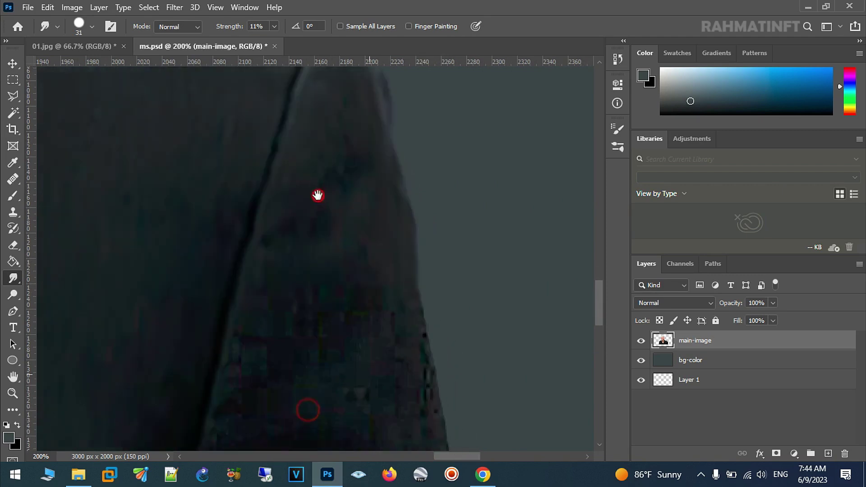
{"action": "mouse_move", "coordinate": [404, 247]}
{"action": "left_mouse_down"}
{"action": "mouse_move", "coordinate": [379, 329]}
{"action": "mouse_move", "coordinate": [331, 236]}
{"action": "mouse_move", "coordinate": [244, 250]}
{"action": "mouse_move", "coordinate": [245, 275]}
{"action": "left_mouse_up"}
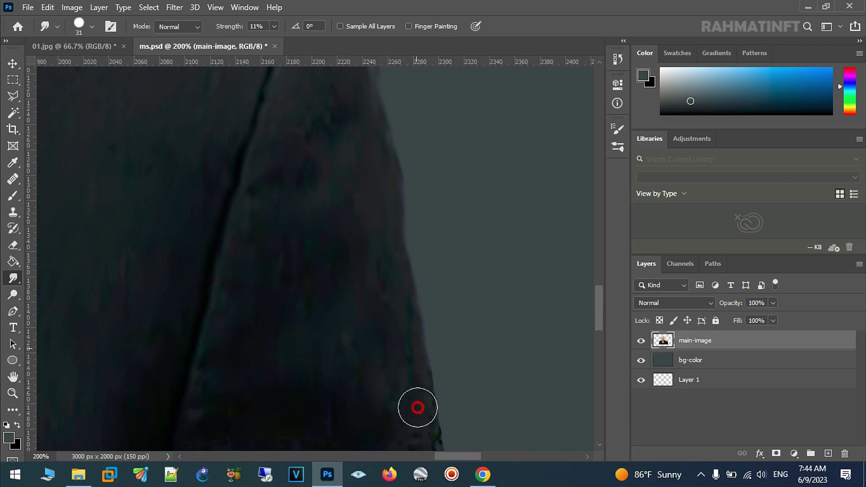
{"action": "left_click_drag", "start_coordinate": [428, 445], "coordinate": [331, 219]}
{"action": "mouse_move", "coordinate": [401, 364]}
{"action": "left_mouse_down"}
{"action": "mouse_move", "coordinate": [366, 361]}
{"action": "mouse_move", "coordinate": [316, 286]}
{"action": "mouse_move", "coordinate": [251, 290]}
{"action": "mouse_move", "coordinate": [271, 284]}
{"action": "mouse_move", "coordinate": [205, 335]}
{"action": "mouse_move", "coordinate": [172, 227]}
{"action": "mouse_move", "coordinate": [100, 406]}
{"action": "mouse_move", "coordinate": [477, 319]}
{"action": "mouse_move", "coordinate": [291, 265]}
{"action": "mouse_move", "coordinate": [183, 173]}
{"action": "mouse_move", "coordinate": [422, 400]}
{"action": "mouse_move", "coordinate": [366, 371]}
{"action": "left_mouse_up"}
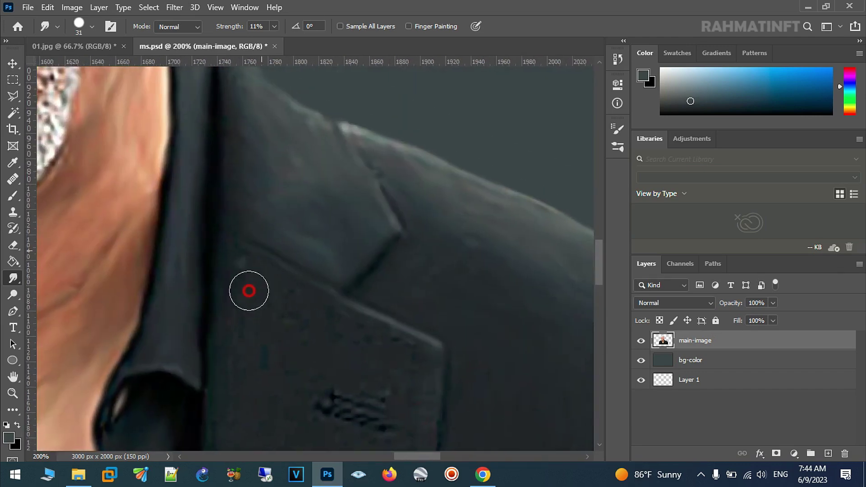
Smear away the pocket stitching marks and the coat texture below the pocket
{"action": "mouse_move", "coordinate": [426, 360]}
{"action": "left_mouse_down"}
{"action": "mouse_move", "coordinate": [367, 360]}
{"action": "mouse_move", "coordinate": [381, 418]}
{"action": "mouse_move", "coordinate": [265, 386]}
{"action": "left_mouse_up"}
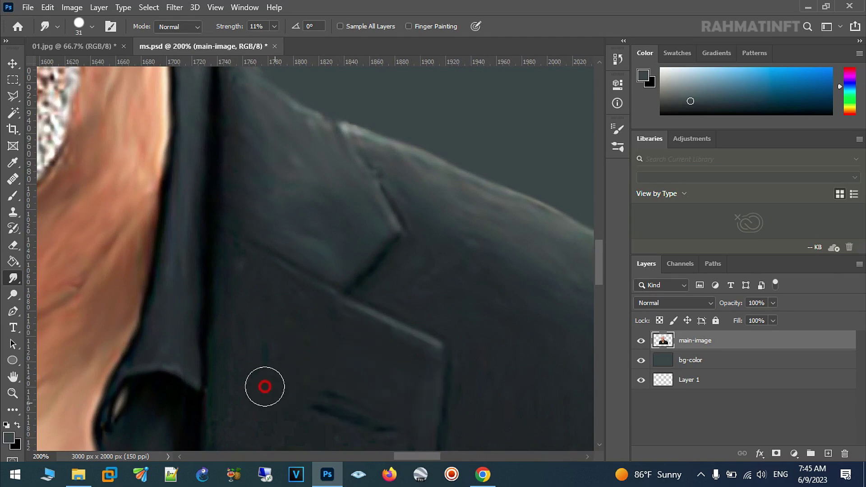
{"action": "left_click_drag", "start_coordinate": [323, 393], "coordinate": [281, 231]}
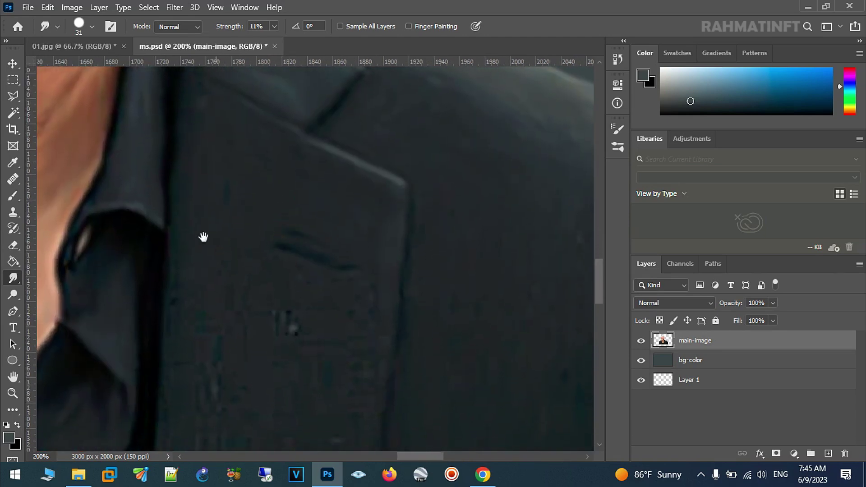
{"action": "mouse_move", "coordinate": [244, 283]}
{"action": "left_mouse_down"}
{"action": "mouse_move", "coordinate": [299, 361]}
{"action": "mouse_move", "coordinate": [329, 286]}
{"action": "left_mouse_up"}
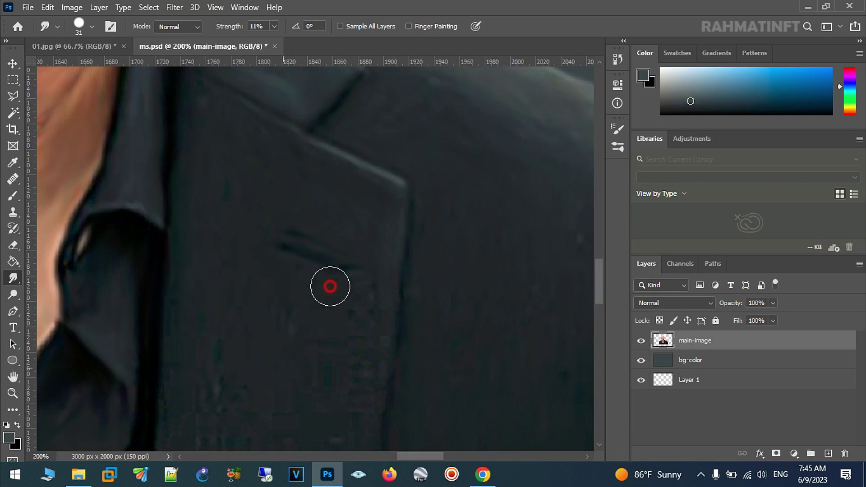
{"action": "left_click_drag", "start_coordinate": [201, 292], "coordinate": [214, 301]}
{"action": "left_click_drag", "start_coordinate": [325, 364], "coordinate": [313, 189]}
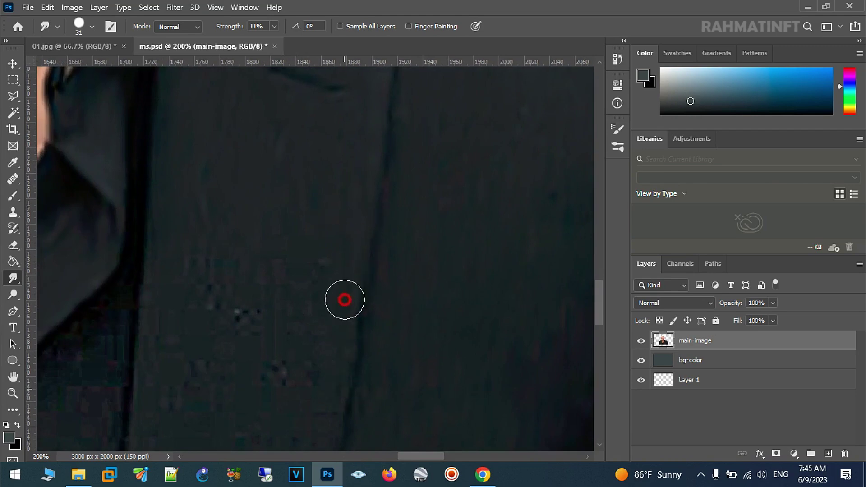
{"action": "left_click_drag", "start_coordinate": [249, 259], "coordinate": [211, 368]}
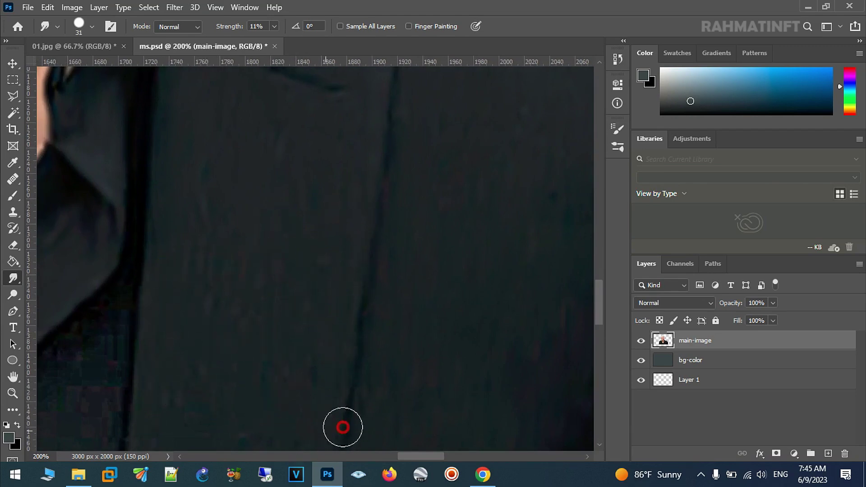
Smear the light stitching dots on the lower coat and just above the hem
{"action": "left_click_drag", "start_coordinate": [332, 341], "coordinate": [288, 190]}
{"action": "left_click_drag", "start_coordinate": [277, 429], "coordinate": [126, 287]}
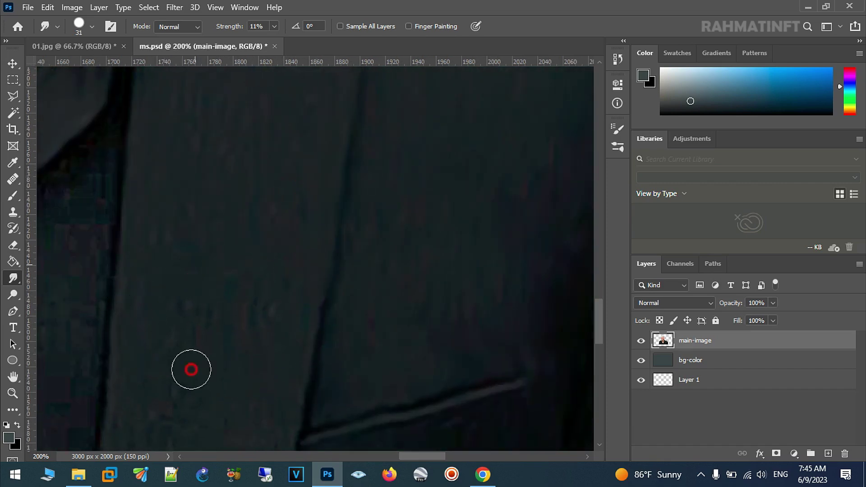
{"action": "left_click_drag", "start_coordinate": [253, 362], "coordinate": [277, 170]}
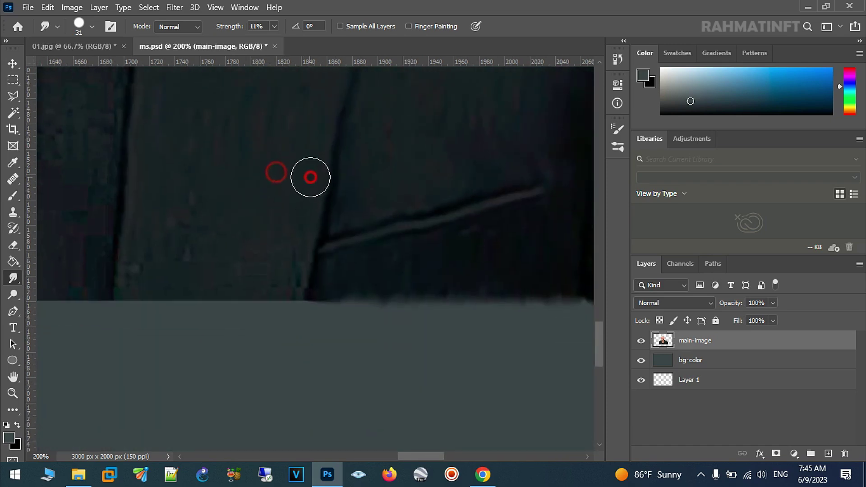
{"action": "left_click_drag", "start_coordinate": [271, 207], "coordinate": [181, 285]}
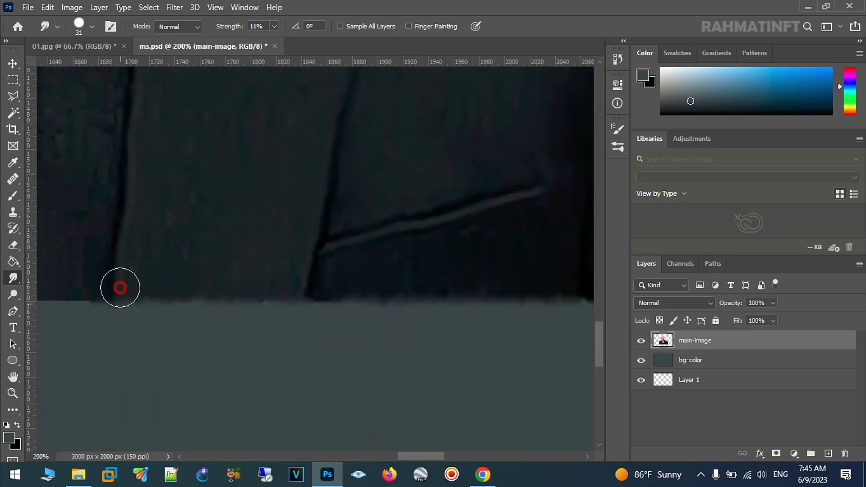
Smooth the jacket texture up to the button and the dark jacket band
{"action": "left_click_drag", "start_coordinate": [120, 304], "coordinate": [230, 358]}
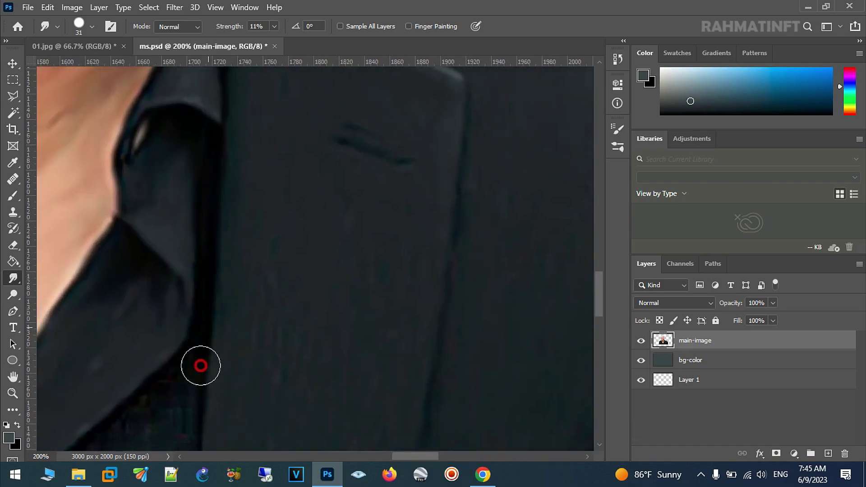
{"action": "left_click_drag", "start_coordinate": [177, 424], "coordinate": [217, 311]}
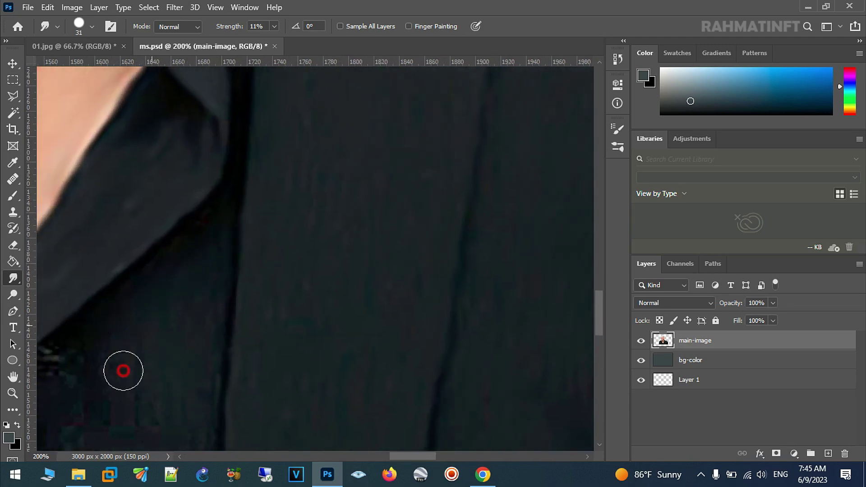
{"action": "mouse_move", "coordinate": [119, 391]}
{"action": "left_mouse_down"}
{"action": "mouse_move", "coordinate": [280, 273]}
{"action": "mouse_move", "coordinate": [176, 245]}
{"action": "left_mouse_up"}
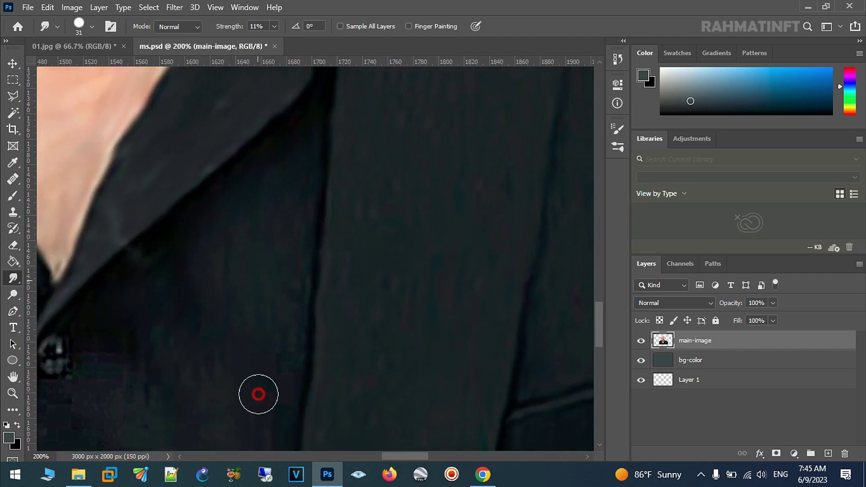
{"action": "left_click_drag", "start_coordinate": [304, 294], "coordinate": [324, 176]}
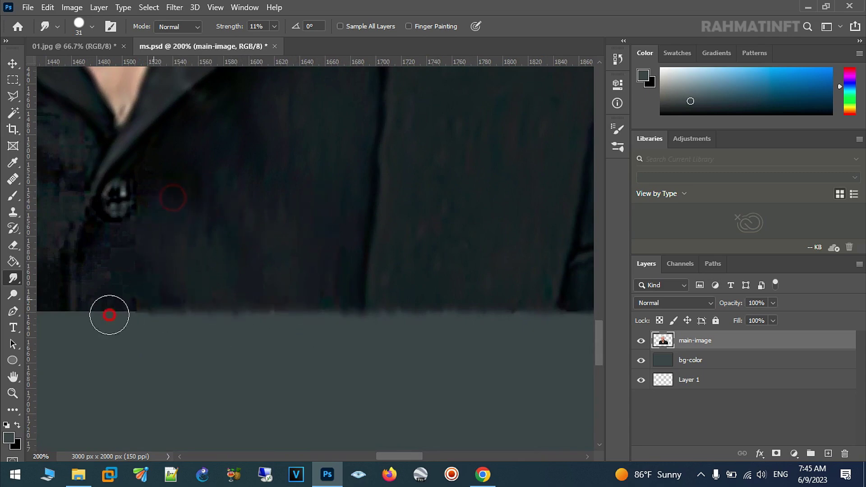
{"action": "left_click_drag", "start_coordinate": [89, 291], "coordinate": [197, 190]}
{"action": "left_click_drag", "start_coordinate": [69, 161], "coordinate": [230, 238]}
{"action": "left_click_drag", "start_coordinate": [171, 181], "coordinate": [228, 219]}
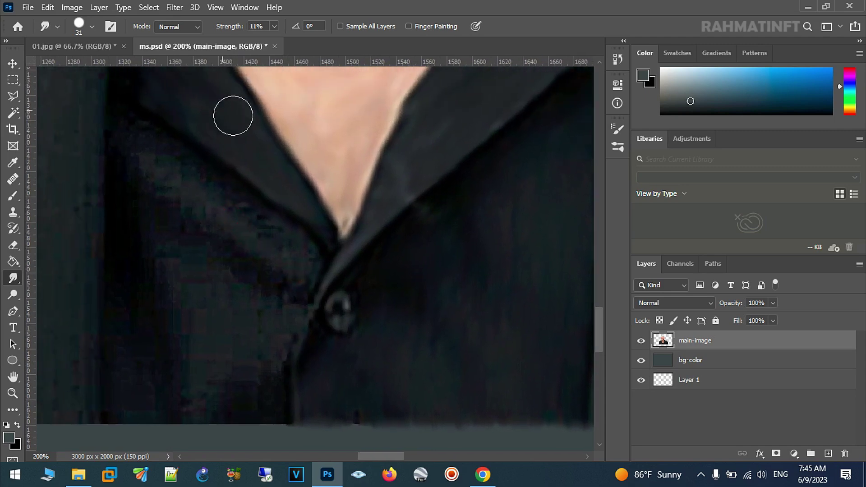
{"action": "mouse_move", "coordinate": [128, 180]}
{"action": "left_mouse_down"}
{"action": "mouse_move", "coordinate": [172, 185]}
{"action": "mouse_move", "coordinate": [290, 248]}
{"action": "mouse_move", "coordinate": [295, 298]}
{"action": "mouse_move", "coordinate": [184, 266]}
{"action": "left_mouse_up"}
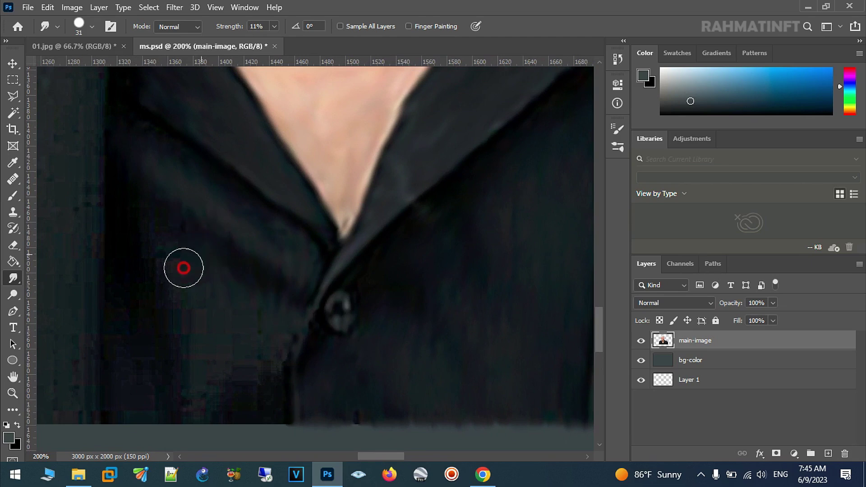
Smooth the blocky texture down toward the hem
{"action": "mouse_move", "coordinate": [206, 306]}
{"action": "left_mouse_down"}
{"action": "mouse_move", "coordinate": [267, 409]}
{"action": "mouse_move", "coordinate": [290, 307]}
{"action": "left_mouse_up"}
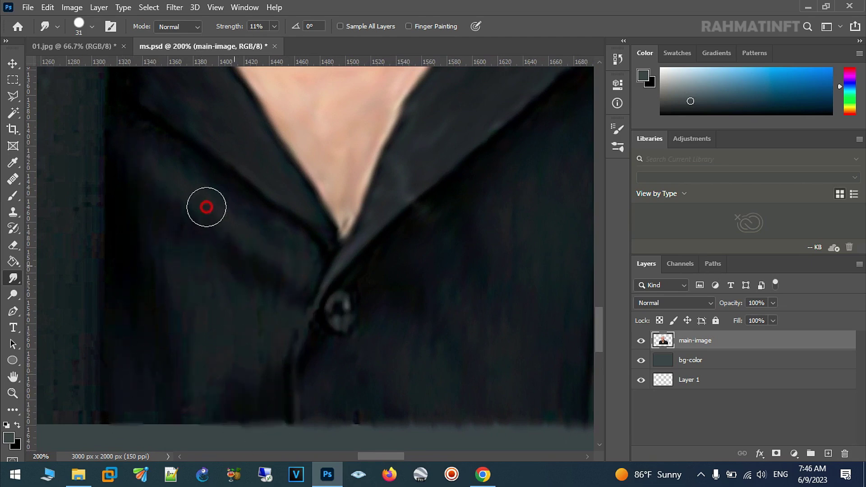
{"action": "left_click", "coordinate": [116, 334]}
{"action": "mouse_move", "coordinate": [106, 428]}
{"action": "left_mouse_down"}
{"action": "mouse_move", "coordinate": [193, 232]}
{"action": "mouse_move", "coordinate": [204, 282]}
{"action": "left_mouse_up"}
{"action": "left_click_drag", "start_coordinate": [164, 142], "coordinate": [288, 317]}
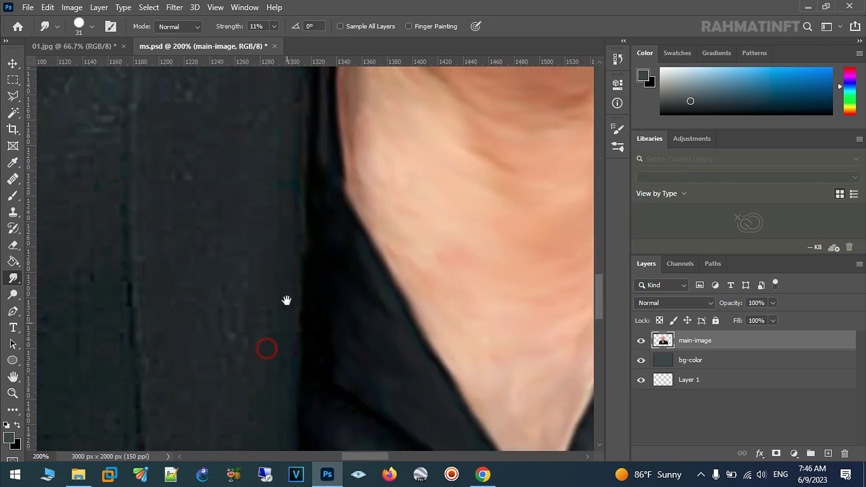
Smudge the dark lapel edge beside the neck to soften it
{"action": "scroll", "coordinate": [289, 317], "scroll_direction": "up", "scroll_amount": 5}
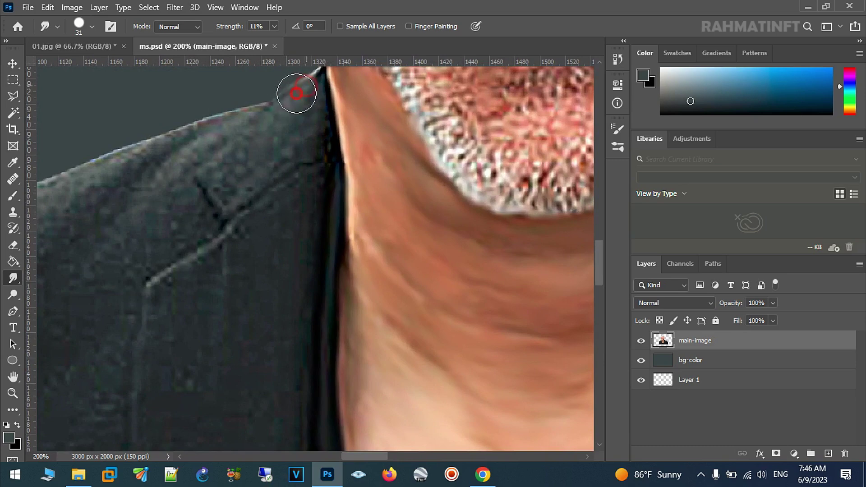
{"action": "left_click_drag", "start_coordinate": [319, 134], "coordinate": [173, 274]}
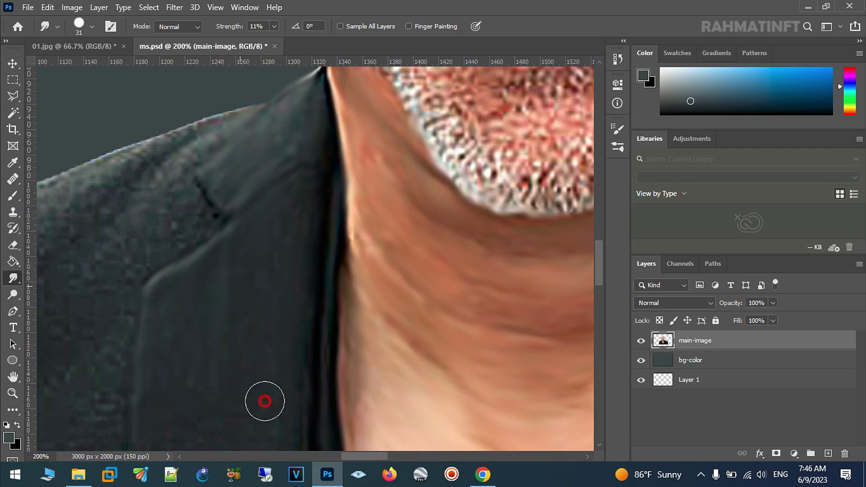
{"action": "scroll", "coordinate": [324, 354], "scroll_direction": "down", "scroll_amount": 5}
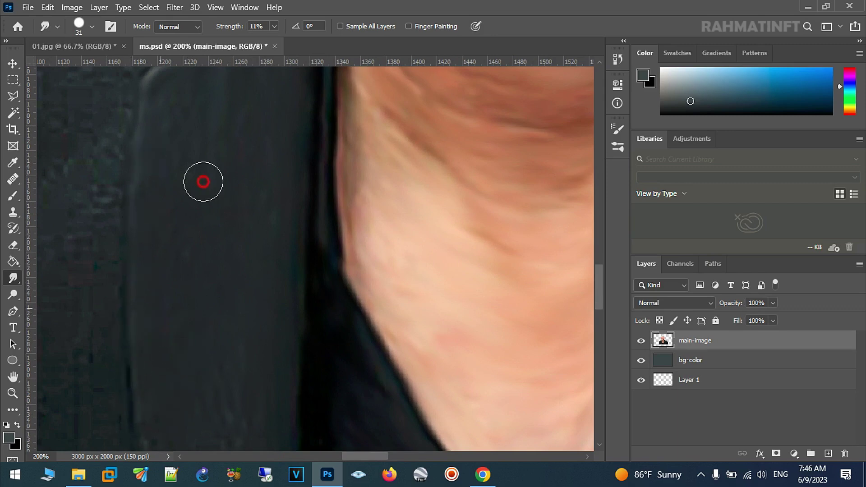
Smear the shirt's bottom hem into the grey background
{"action": "left_click_drag", "start_coordinate": [248, 352], "coordinate": [242, 83]}
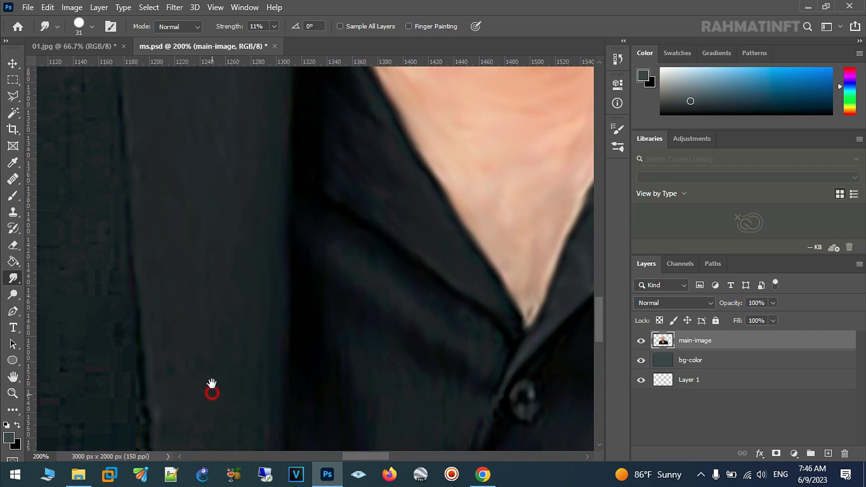
{"action": "left_click_drag", "start_coordinate": [213, 392], "coordinate": [188, 159]}
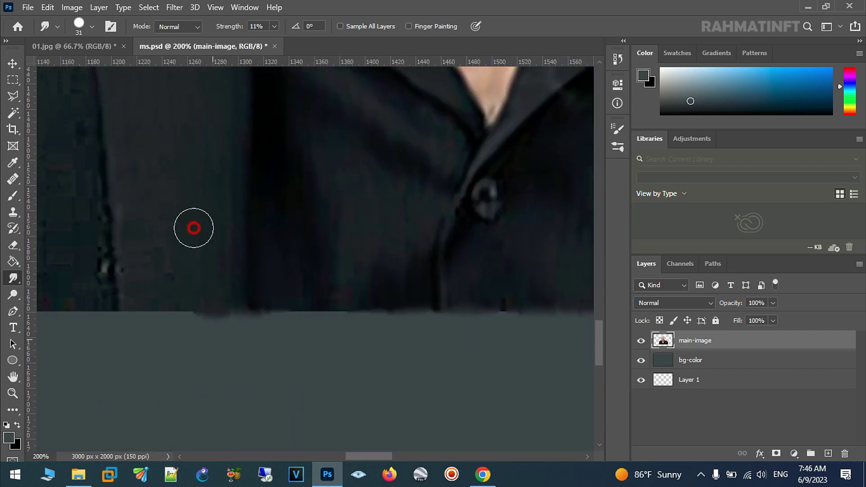
{"action": "left_click_drag", "start_coordinate": [176, 312], "coordinate": [134, 332]}
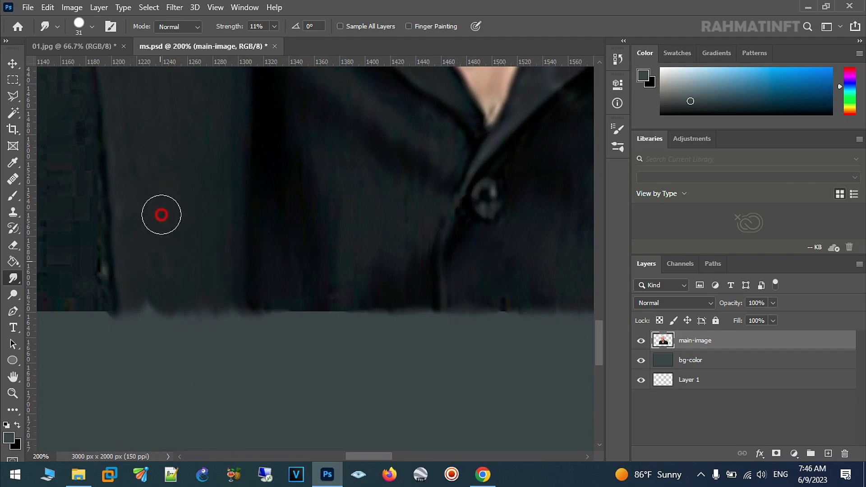
{"action": "mouse_move", "coordinate": [180, 162]}
{"action": "left_mouse_down"}
{"action": "mouse_move", "coordinate": [352, 431]}
{"action": "mouse_move", "coordinate": [323, 374]}
{"action": "left_mouse_up"}
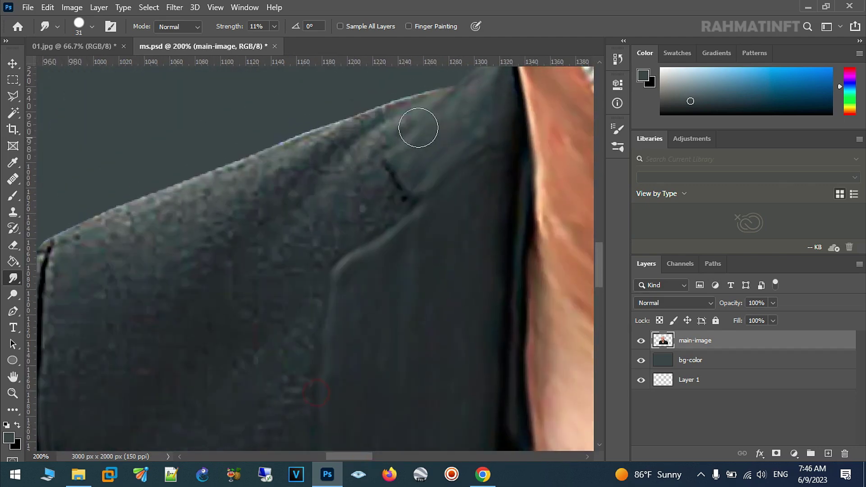
Smudge the jacket shoulder edge, smoothing its mottled texture and dark crease
{"action": "left_click_drag", "start_coordinate": [428, 96], "coordinate": [45, 245]}
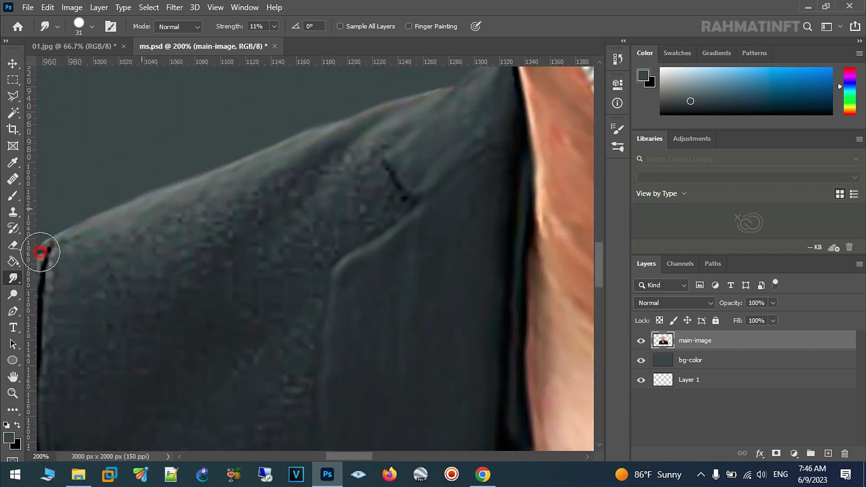
{"action": "left_click_drag", "start_coordinate": [282, 215], "coordinate": [431, 118]}
{"action": "left_click_drag", "start_coordinate": [383, 170], "coordinate": [262, 274]}
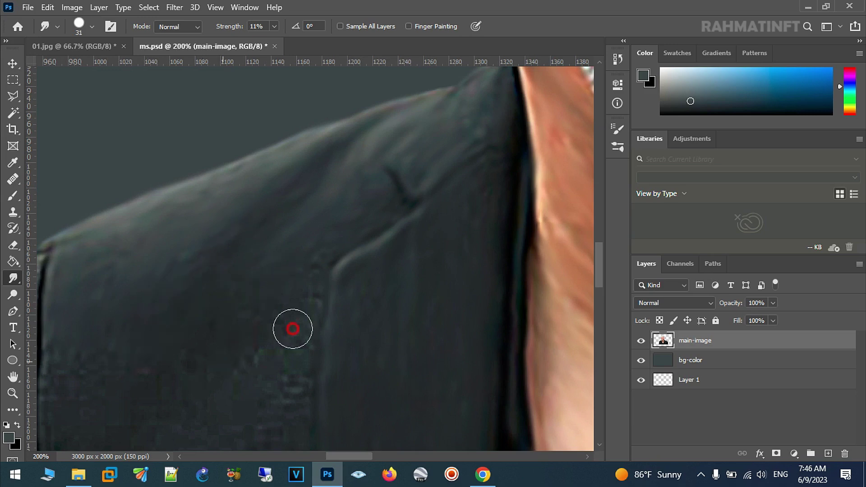
{"action": "scroll", "coordinate": [423, 199], "scroll_direction": "down", "scroll_amount": 3}
{"action": "scroll", "coordinate": [315, 184], "scroll_direction": "left", "scroll_amount": 3}
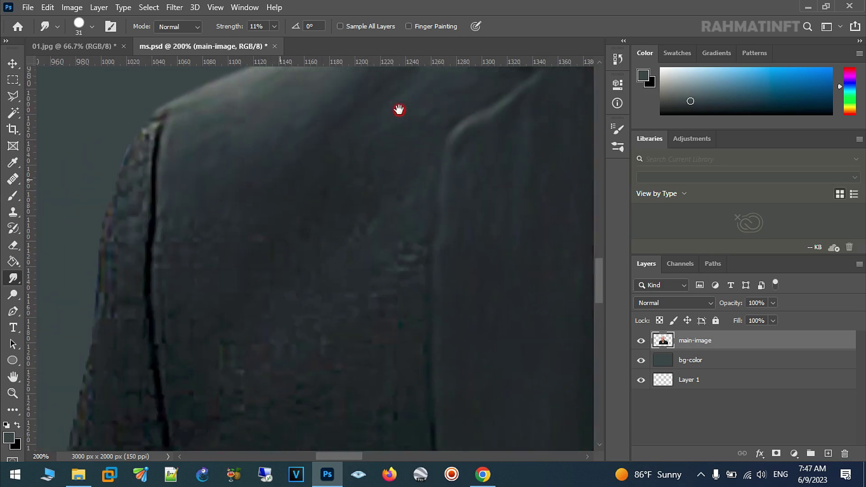
{"action": "scroll", "coordinate": [399, 110], "scroll_direction": "down", "scroll_amount": 2}
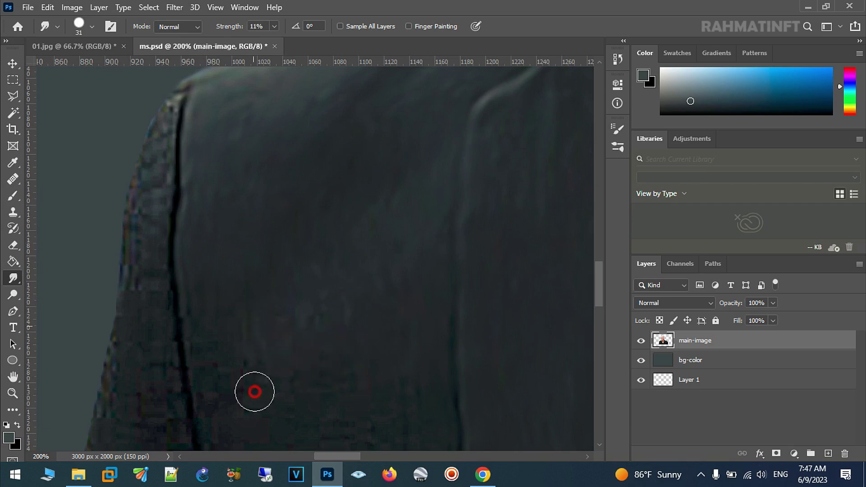
Smudge the dark fabric across the jacket and along the shoulder edge
{"action": "left_click_drag", "start_coordinate": [320, 318], "coordinate": [355, 381]}
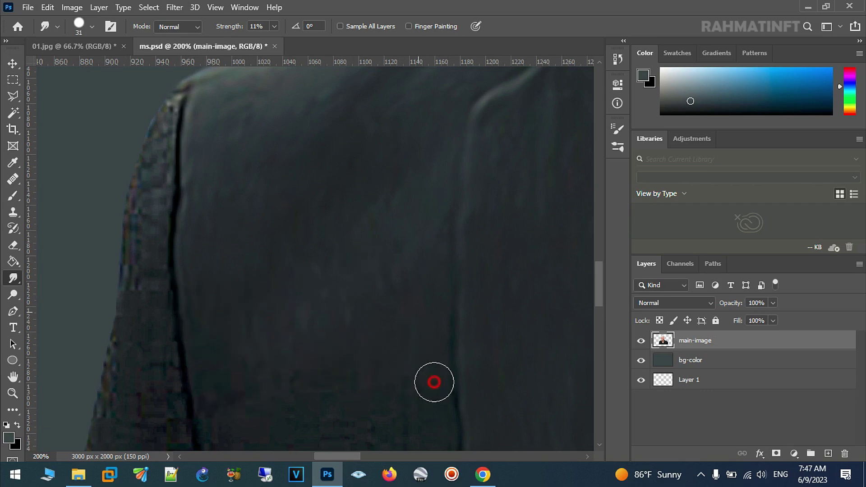
{"action": "left_click_drag", "start_coordinate": [397, 344], "coordinate": [344, 189]}
{"action": "mouse_move", "coordinate": [374, 257]}
{"action": "left_mouse_down"}
{"action": "mouse_move", "coordinate": [170, 249]}
{"action": "mouse_move", "coordinate": [149, 258]}
{"action": "mouse_move", "coordinate": [162, 374]}
{"action": "mouse_move", "coordinate": [165, 266]}
{"action": "mouse_move", "coordinate": [213, 344]}
{"action": "mouse_move", "coordinate": [314, 277]}
{"action": "mouse_move", "coordinate": [358, 325]}
{"action": "mouse_move", "coordinate": [372, 396]}
{"action": "mouse_move", "coordinate": [310, 193]}
{"action": "mouse_move", "coordinate": [310, 126]}
{"action": "mouse_move", "coordinate": [323, 290]}
{"action": "mouse_move", "coordinate": [340, 231]}
{"action": "mouse_move", "coordinate": [338, 269]}
{"action": "mouse_move", "coordinate": [249, 234]}
{"action": "mouse_move", "coordinate": [176, 124]}
{"action": "mouse_move", "coordinate": [155, 264]}
{"action": "mouse_move", "coordinate": [120, 259]}
{"action": "mouse_move", "coordinate": [129, 302]}
{"action": "mouse_move", "coordinate": [193, 397]}
{"action": "mouse_move", "coordinate": [180, 255]}
{"action": "mouse_move", "coordinate": [249, 402]}
{"action": "mouse_move", "coordinate": [300, 301]}
{"action": "mouse_move", "coordinate": [345, 391]}
{"action": "mouse_move", "coordinate": [317, 201]}
{"action": "mouse_move", "coordinate": [308, 234]}
{"action": "mouse_move", "coordinate": [187, 213]}
{"action": "mouse_move", "coordinate": [136, 261]}
{"action": "mouse_move", "coordinate": [107, 230]}
{"action": "mouse_move", "coordinate": [193, 125]}
{"action": "mouse_move", "coordinate": [315, 174]}
{"action": "mouse_move", "coordinate": [324, 139]}
{"action": "left_mouse_up"}
{"action": "left_click_drag", "start_coordinate": [253, 269], "coordinate": [281, 319]}
{"action": "mouse_move", "coordinate": [189, 194]}
{"action": "left_mouse_down"}
{"action": "mouse_move", "coordinate": [201, 171]}
{"action": "mouse_move", "coordinate": [194, 277]}
{"action": "mouse_move", "coordinate": [156, 297]}
{"action": "left_mouse_up"}
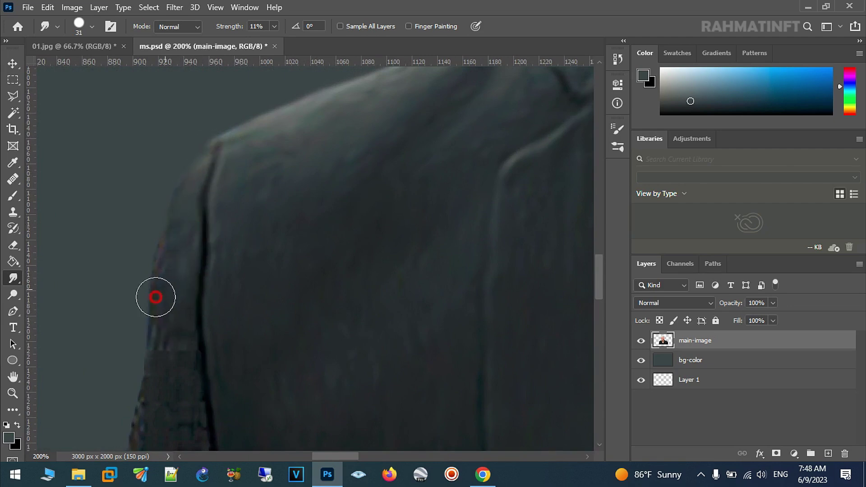
Smooth the lower jacket's crease, left edge and hem with the Smudge tool
{"action": "mouse_move", "coordinate": [160, 343]}
{"action": "left_mouse_down"}
{"action": "mouse_move", "coordinate": [185, 211]}
{"action": "mouse_move", "coordinate": [242, 405]}
{"action": "left_mouse_up"}
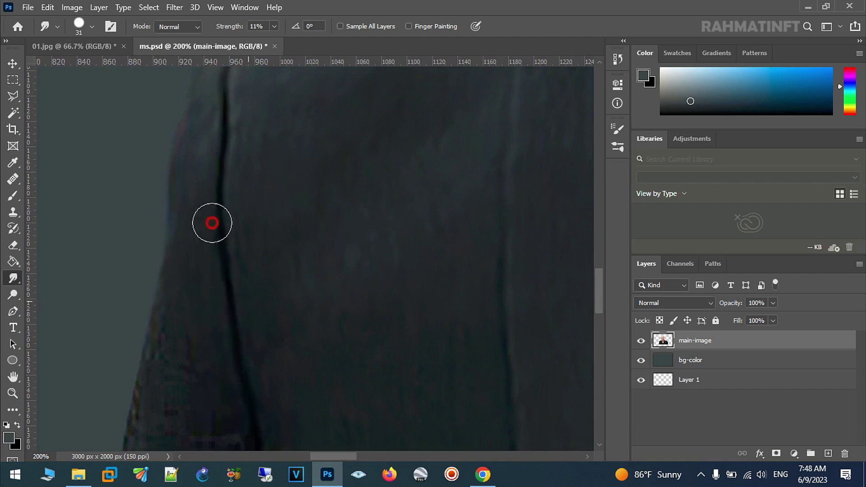
{"action": "left_click_drag", "start_coordinate": [191, 207], "coordinate": [217, 94]}
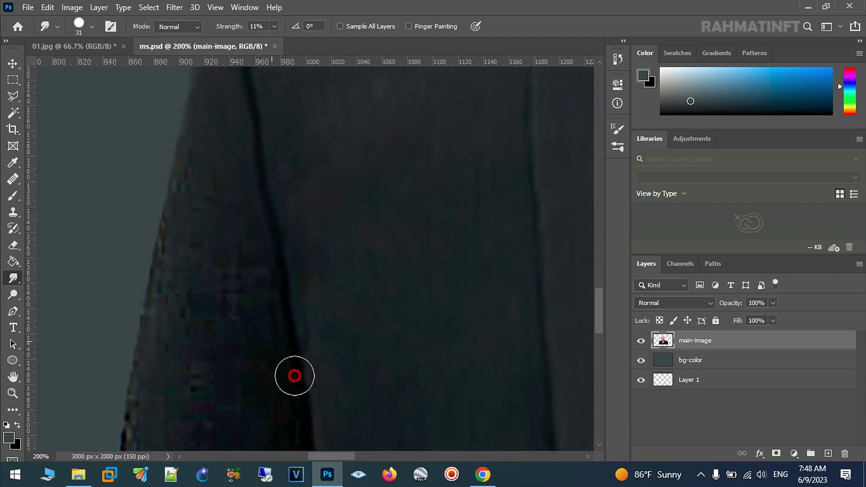
{"action": "mouse_move", "coordinate": [269, 211]}
{"action": "left_mouse_down"}
{"action": "mouse_move", "coordinate": [255, 386]}
{"action": "mouse_move", "coordinate": [226, 236]}
{"action": "mouse_move", "coordinate": [209, 231]}
{"action": "left_mouse_up"}
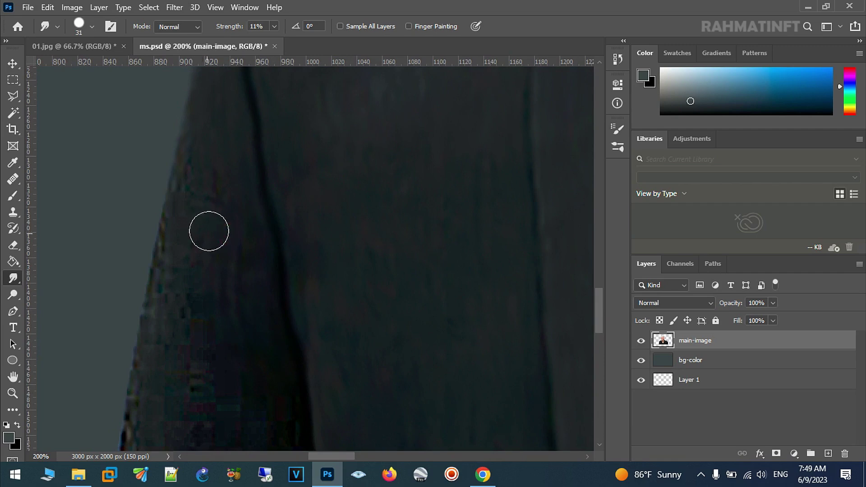
{"action": "mouse_move", "coordinate": [216, 165]}
{"action": "left_mouse_down"}
{"action": "mouse_move", "coordinate": [207, 116]}
{"action": "mouse_move", "coordinate": [174, 158]}
{"action": "mouse_move", "coordinate": [143, 343]}
{"action": "mouse_move", "coordinate": [165, 379]}
{"action": "mouse_move", "coordinate": [193, 286]}
{"action": "mouse_move", "coordinate": [236, 313]}
{"action": "mouse_move", "coordinate": [236, 280]}
{"action": "mouse_move", "coordinate": [263, 298]}
{"action": "mouse_move", "coordinate": [248, 333]}
{"action": "mouse_move", "coordinate": [228, 166]}
{"action": "left_mouse_up"}
{"action": "mouse_move", "coordinate": [279, 304]}
{"action": "left_mouse_down"}
{"action": "mouse_move", "coordinate": [256, 149]}
{"action": "mouse_move", "coordinate": [300, 418]}
{"action": "mouse_move", "coordinate": [240, 259]}
{"action": "mouse_move", "coordinate": [212, 313]}
{"action": "mouse_move", "coordinate": [197, 205]}
{"action": "mouse_move", "coordinate": [136, 292]}
{"action": "mouse_move", "coordinate": [120, 192]}
{"action": "mouse_move", "coordinate": [86, 325]}
{"action": "left_mouse_up"}
{"action": "mouse_move", "coordinate": [78, 423]}
{"action": "left_mouse_down"}
{"action": "mouse_move", "coordinate": [139, 302]}
{"action": "mouse_move", "coordinate": [191, 410]}
{"action": "mouse_move", "coordinate": [215, 319]}
{"action": "mouse_move", "coordinate": [254, 294]}
{"action": "mouse_move", "coordinate": [338, 373]}
{"action": "mouse_move", "coordinate": [548, 427]}
{"action": "mouse_move", "coordinate": [537, 457]}
{"action": "left_mouse_up"}
{"action": "mouse_move", "coordinate": [109, 357]}
{"action": "left_mouse_down"}
{"action": "mouse_move", "coordinate": [151, 302]}
{"action": "mouse_move", "coordinate": [218, 263]}
{"action": "mouse_move", "coordinate": [263, 194]}
{"action": "mouse_move", "coordinate": [256, 108]}
{"action": "mouse_move", "coordinate": [271, 135]}
{"action": "mouse_move", "coordinate": [265, 186]}
{"action": "mouse_move", "coordinate": [290, 211]}
{"action": "mouse_move", "coordinate": [360, 177]}
{"action": "mouse_move", "coordinate": [269, 269]}
{"action": "mouse_move", "coordinate": [271, 305]}
{"action": "mouse_move", "coordinate": [311, 195]}
{"action": "mouse_move", "coordinate": [243, 184]}
{"action": "mouse_move", "coordinate": [226, 167]}
{"action": "mouse_move", "coordinate": [249, 145]}
{"action": "mouse_move", "coordinate": [252, 203]}
{"action": "mouse_move", "coordinate": [232, 206]}
{"action": "left_mouse_up"}
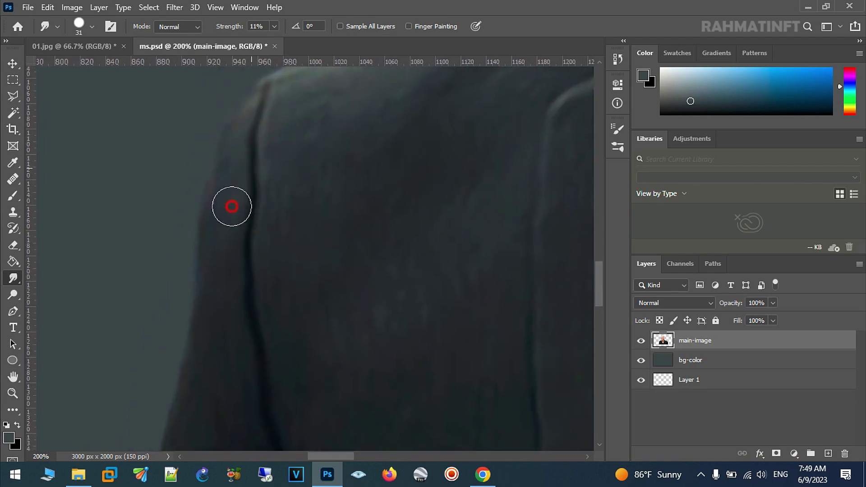
Pan the view up past the jacket shoulder to the collar and neck skin
{"action": "left_click_drag", "start_coordinate": [284, 106], "coordinate": [237, 189]}
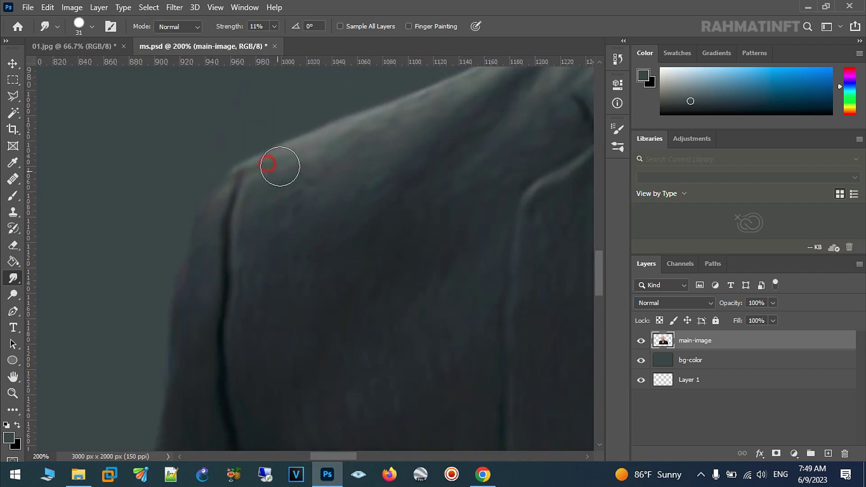
{"action": "left_click_drag", "start_coordinate": [363, 109], "coordinate": [271, 187]}
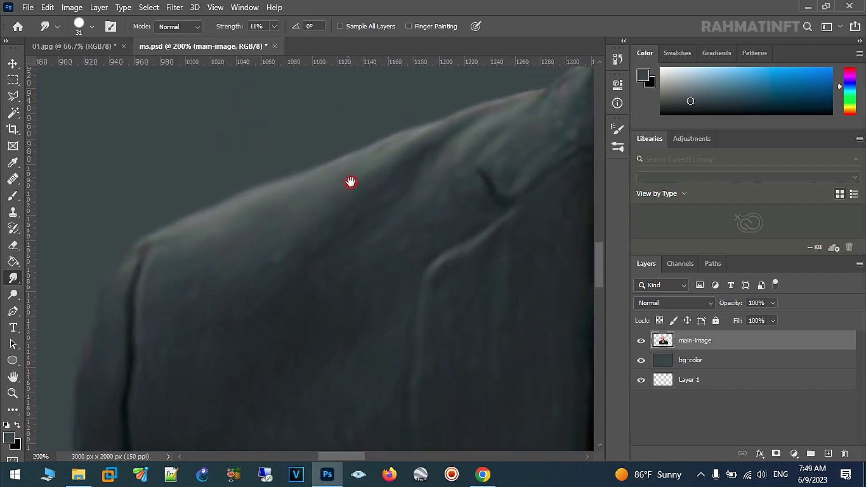
{"action": "left_click_drag", "start_coordinate": [523, 100], "coordinate": [449, 166]}
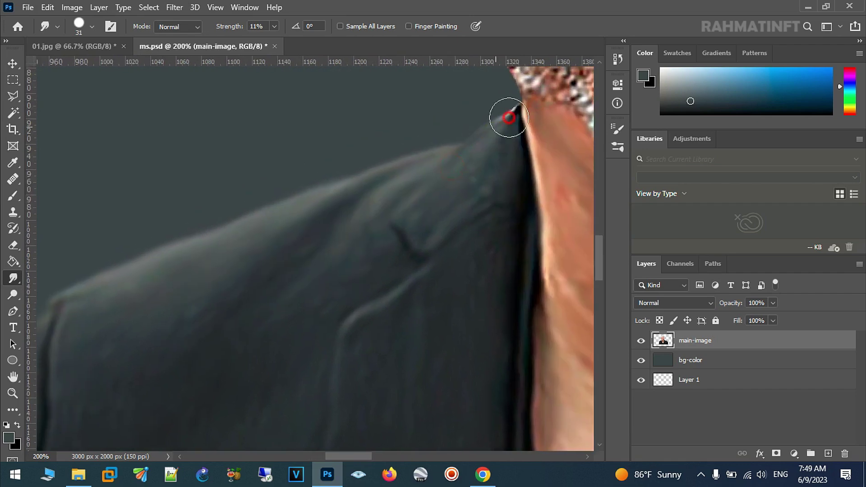
{"action": "mouse_move", "coordinate": [518, 132]}
{"action": "left_mouse_down"}
{"action": "mouse_move", "coordinate": [432, 231]}
{"action": "mouse_move", "coordinate": [235, 110]}
{"action": "left_mouse_up"}
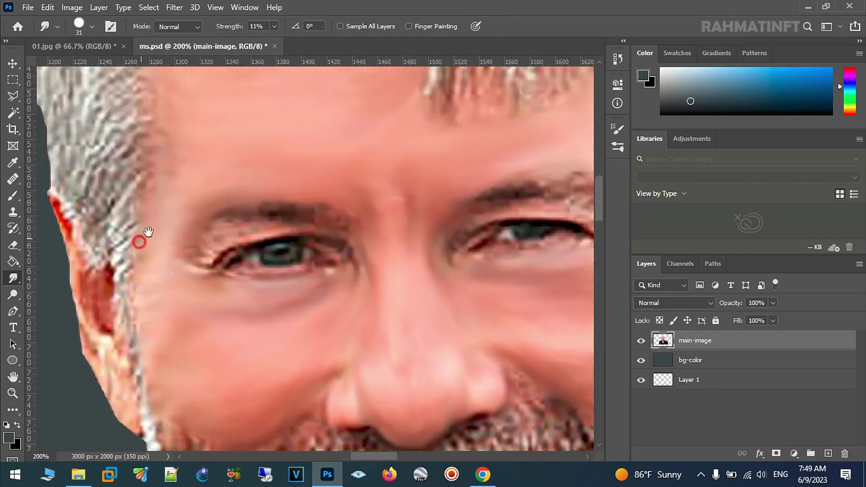
Give the smudge brush a bristle tip at -30° angle, 12 px size and 85% strength
{"action": "mouse_move", "coordinate": [235, 110]}
{"action": "left_mouse_down"}
{"action": "mouse_move", "coordinate": [171, 133]}
{"action": "mouse_move", "coordinate": [133, 81]}
{"action": "left_mouse_up"}
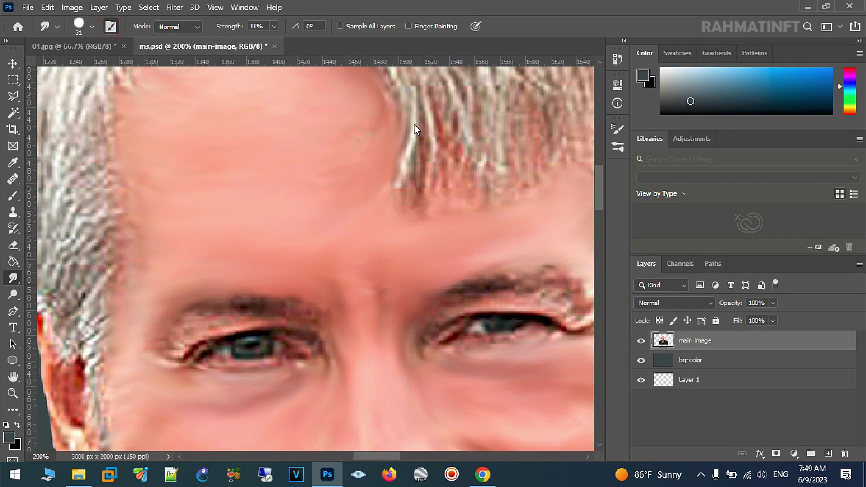
{"action": "key", "text": "F5"}
{"action": "left_click", "coordinate": [501, 190]}
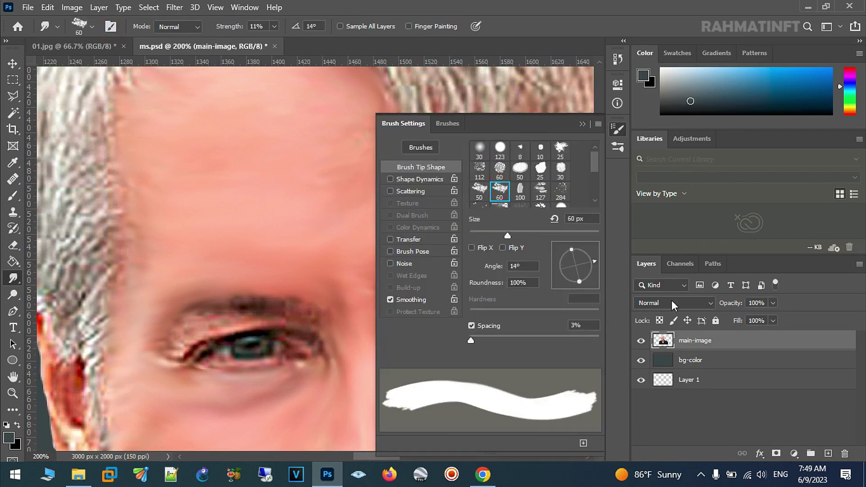
{"action": "left_click_drag", "start_coordinate": [595, 263], "coordinate": [593, 277]}
{"action": "mouse_move", "coordinate": [508, 235]}
{"action": "left_mouse_down"}
{"action": "mouse_move", "coordinate": [470, 235]}
{"action": "mouse_move", "coordinate": [477, 236]}
{"action": "left_mouse_up"}
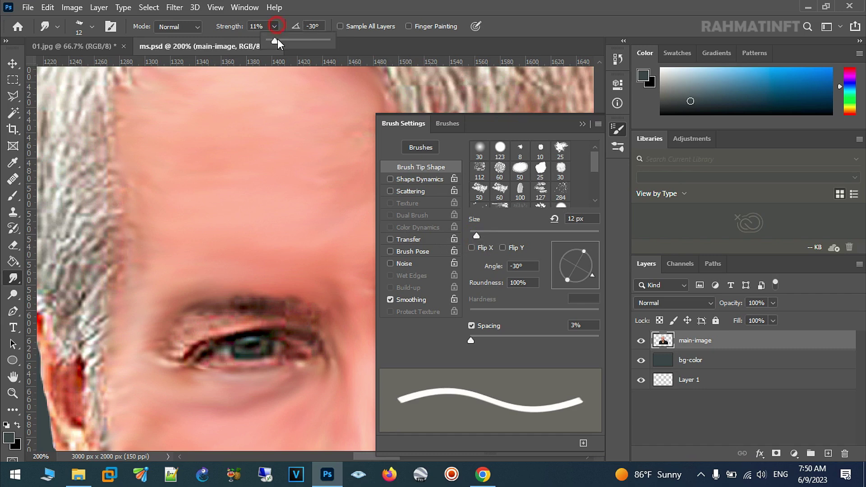
{"action": "left_click", "coordinate": [311, 45]}
{"action": "left_click", "coordinate": [78, 223]}
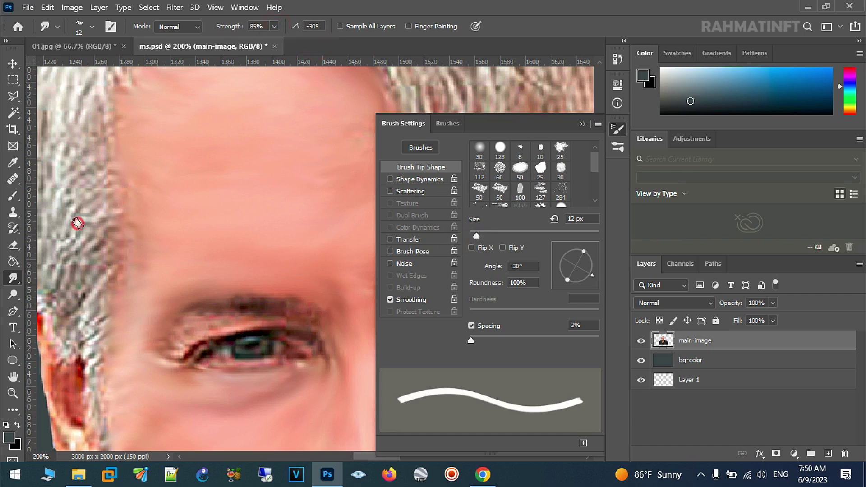
{"action": "left_click", "coordinate": [583, 124]}
{"action": "mouse_move", "coordinate": [151, 226]}
{"action": "left_mouse_down"}
{"action": "mouse_move", "coordinate": [252, 306]}
{"action": "mouse_move", "coordinate": [219, 271]}
{"action": "mouse_move", "coordinate": [216, 239]}
{"action": "left_mouse_up"}
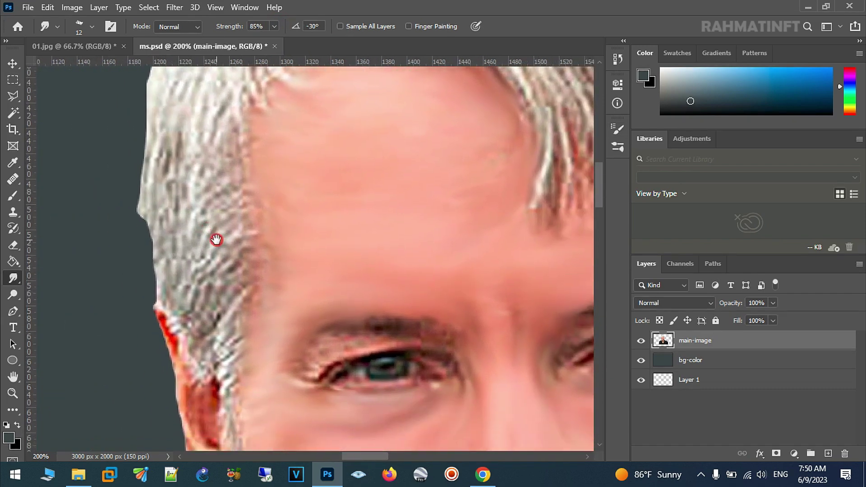
{"action": "left_click", "coordinate": [15, 199]}
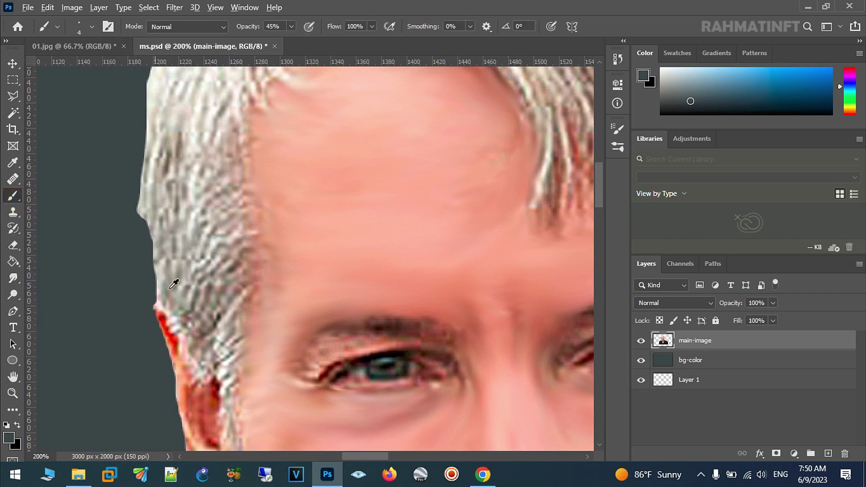
Set the brush size to 2 px and paint first thin strands in a sampled grey hair colour
{"action": "left_click", "coordinate": [220, 317], "text": "alt"}
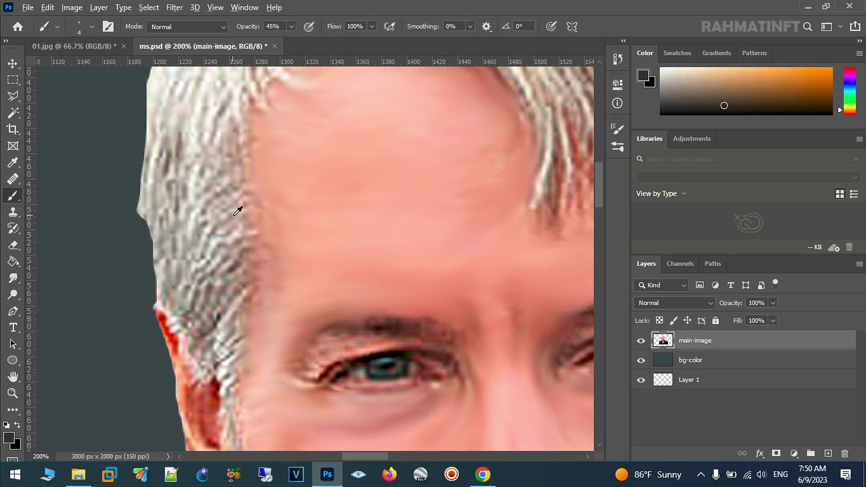
{"action": "left_click", "coordinate": [238, 211], "text": "alt"}
{"action": "left_click", "coordinate": [293, 26]}
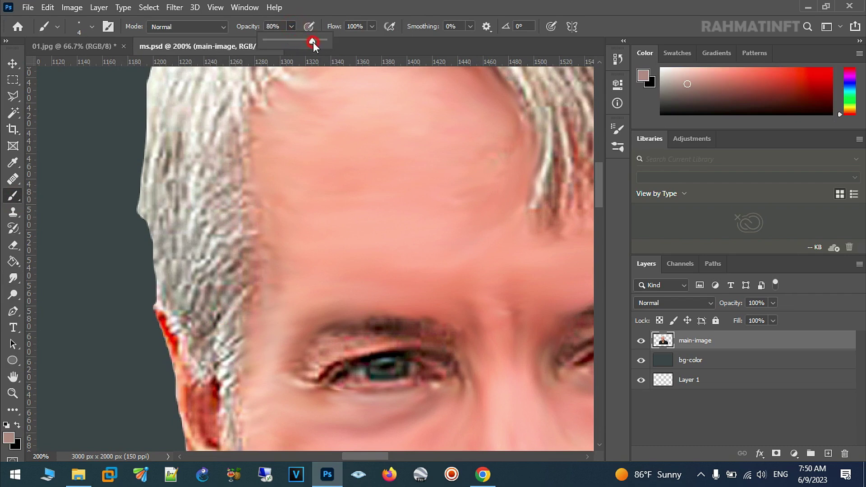
{"action": "left_click", "coordinate": [93, 27]}
{"action": "type", "text": "2"}
{"action": "key", "text": "Return"}
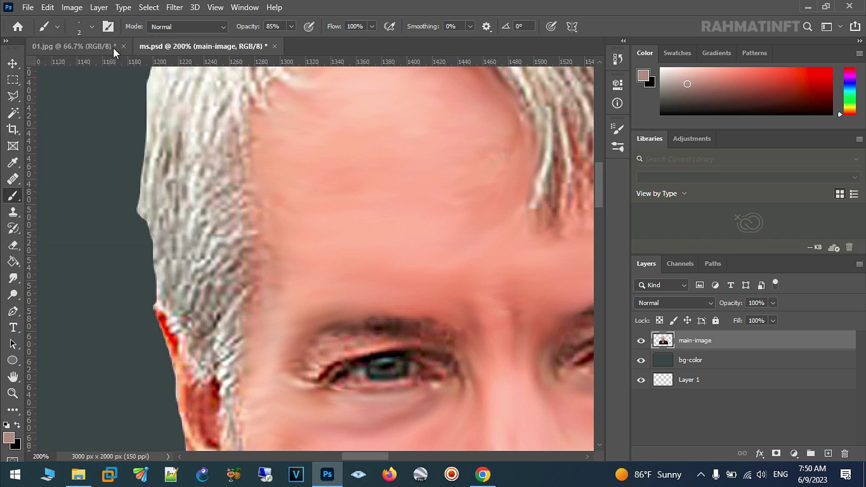
{"action": "left_click", "coordinate": [225, 182], "text": "alt"}
{"action": "left_click_drag", "start_coordinate": [177, 210], "coordinate": [217, 192]}
{"action": "left_click_drag", "start_coordinate": [217, 144], "coordinate": [180, 134]}
Reset the colours and choose a near-black foreground colour in the Color Picker
{"action": "left_click", "coordinate": [218, 313], "text": "alt"}
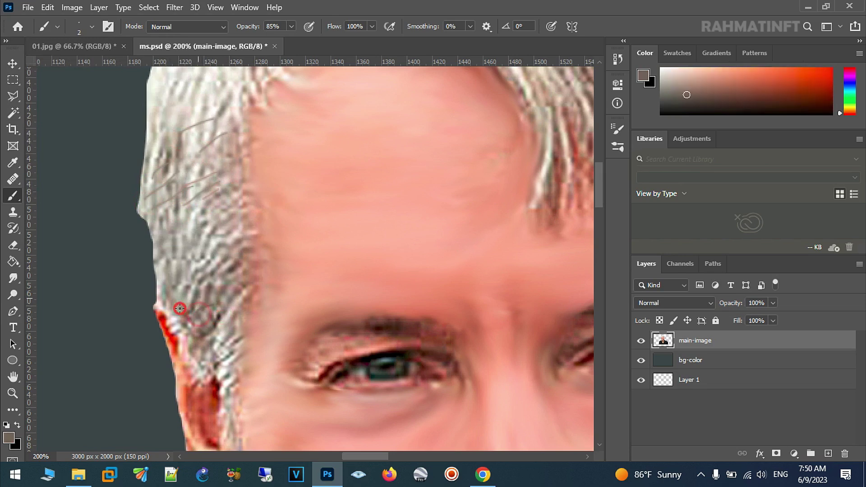
{"action": "left_click", "coordinate": [292, 27]}
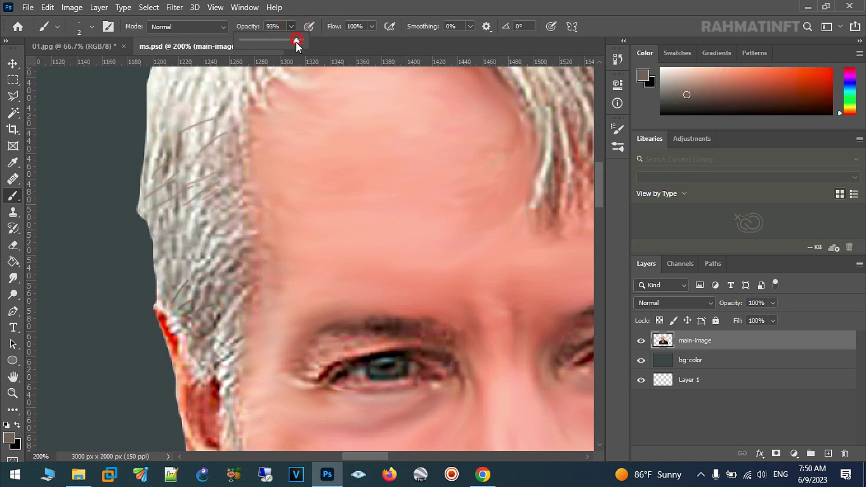
{"action": "left_click", "coordinate": [6, 425]}
{"action": "left_click", "coordinate": [17, 426]}
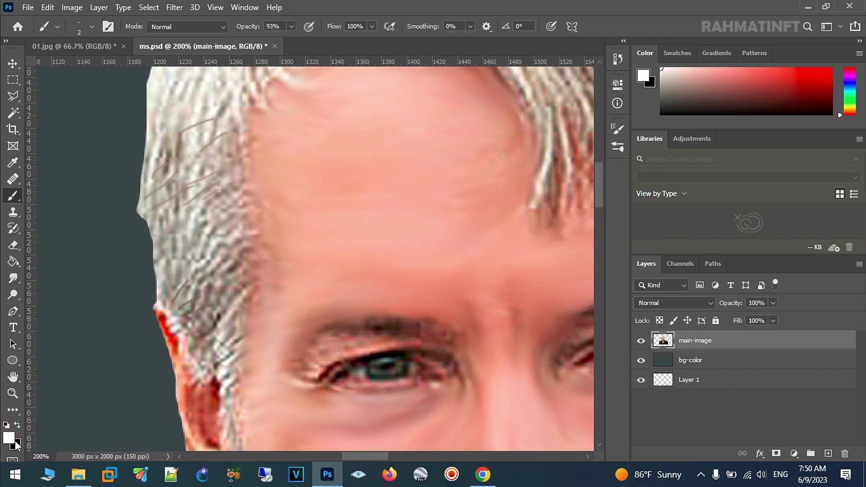
{"action": "left_click", "coordinate": [9, 440]}
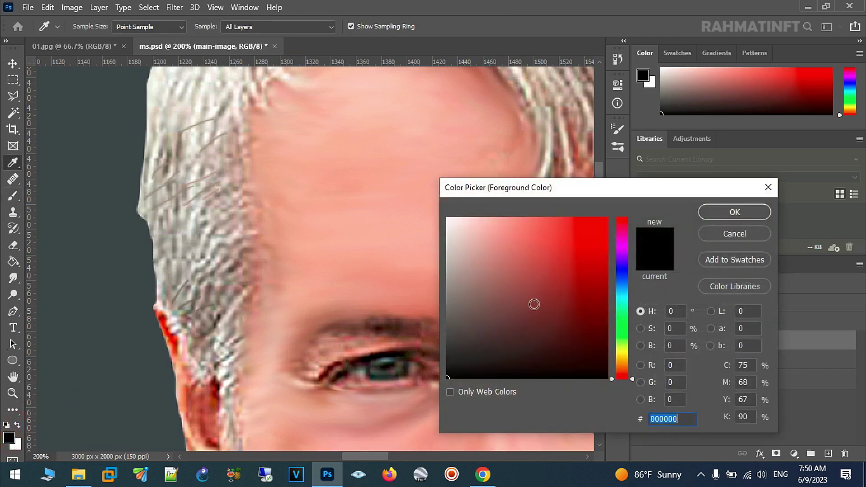
{"action": "left_click", "coordinate": [471, 369]}
{"action": "left_click_drag", "start_coordinate": [465, 372], "coordinate": [458, 370]}
{"action": "left_click", "coordinate": [752, 218]}
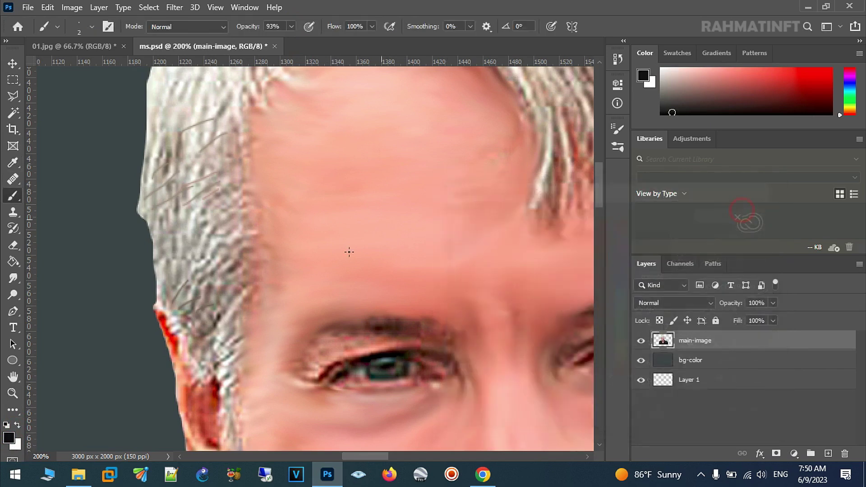
Lower brush opacity to 27% and paint thin dark strands at the left hairline
{"action": "left_click_drag", "start_coordinate": [291, 28], "coordinate": [289, 41]}
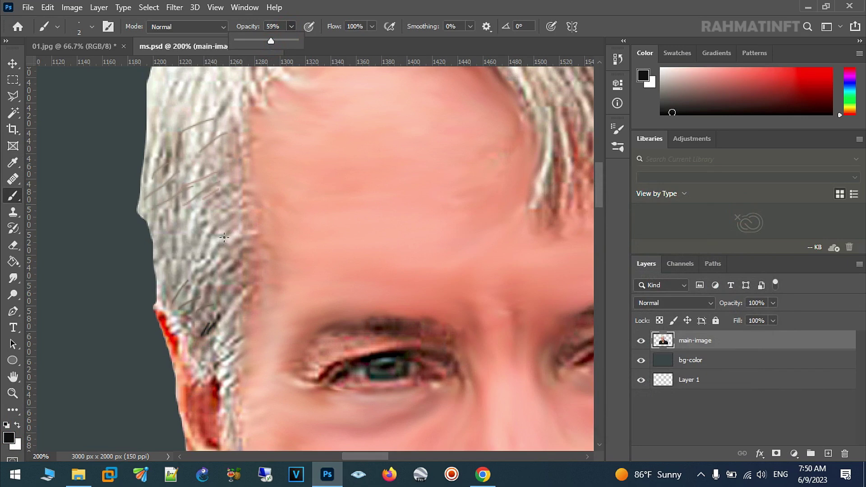
{"action": "left_click", "coordinate": [211, 258]}
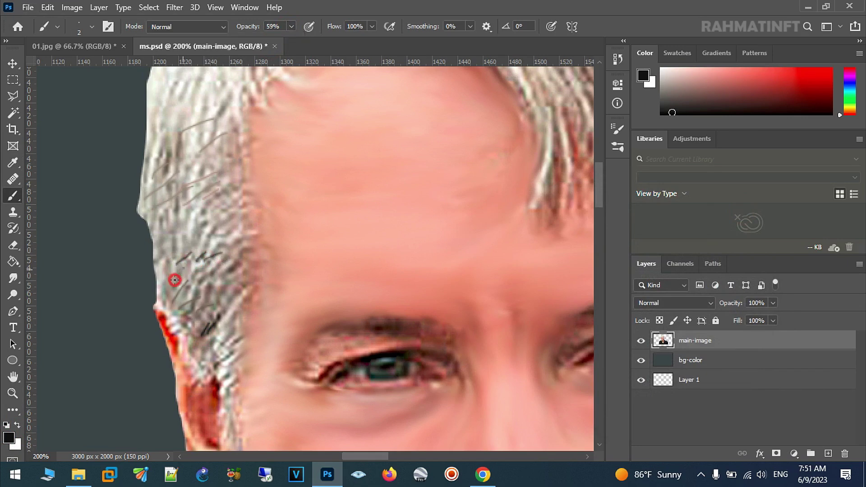
{"action": "left_click", "coordinate": [290, 27]}
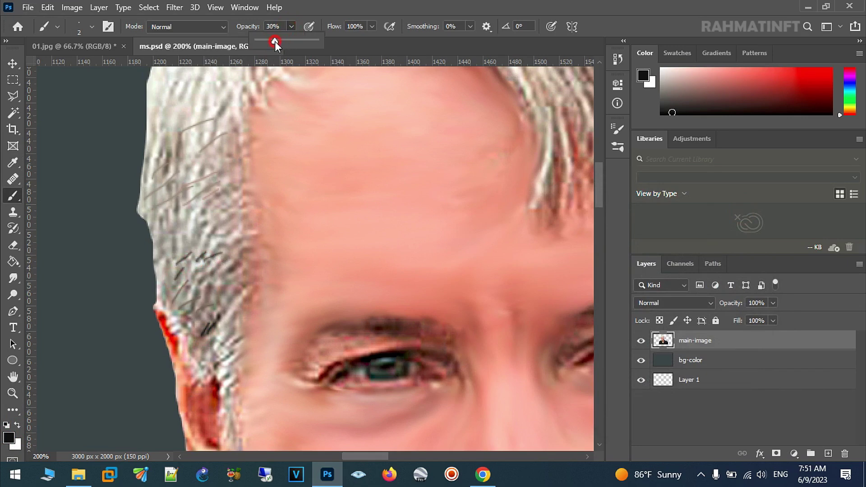
{"action": "left_click", "coordinate": [199, 239]}
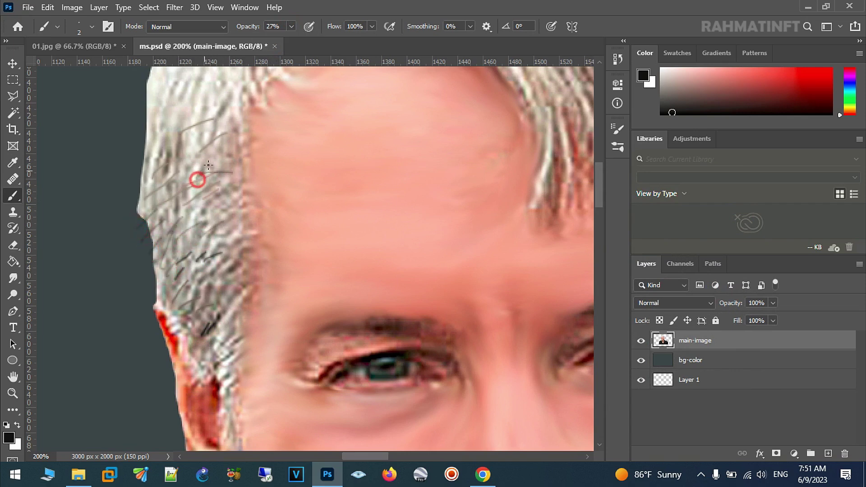
{"action": "left_click_drag", "start_coordinate": [242, 90], "coordinate": [213, 154]}
{"action": "mouse_move", "coordinate": [175, 112]}
{"action": "left_mouse_down"}
{"action": "mouse_move", "coordinate": [128, 158]}
{"action": "mouse_move", "coordinate": [124, 169]}
{"action": "mouse_move", "coordinate": [157, 190]}
{"action": "mouse_move", "coordinate": [114, 228]}
{"action": "left_mouse_up"}
{"action": "scroll", "coordinate": [199, 195], "scroll_direction": "up", "scroll_amount": 5}
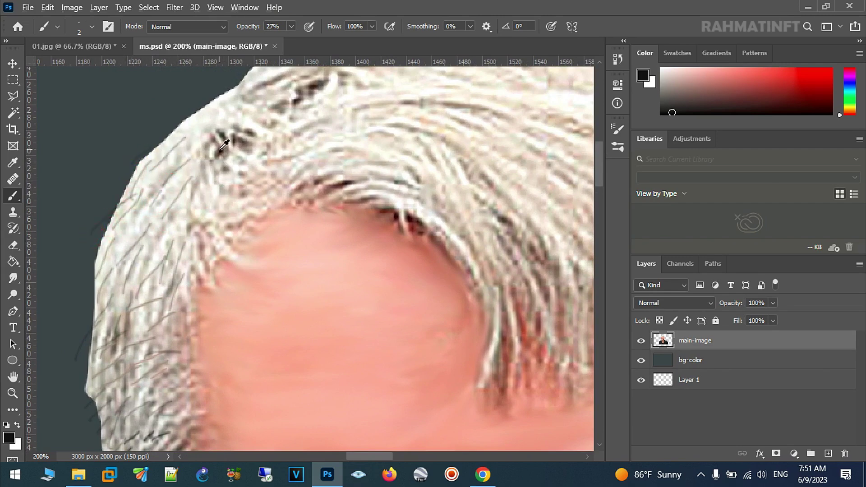
Paint thin dark curving strands along the hairline and top of the hair
{"action": "mouse_move", "coordinate": [217, 167]}
{"action": "left_mouse_down"}
{"action": "mouse_move", "coordinate": [233, 204]}
{"action": "mouse_move", "coordinate": [206, 242]}
{"action": "left_mouse_up"}
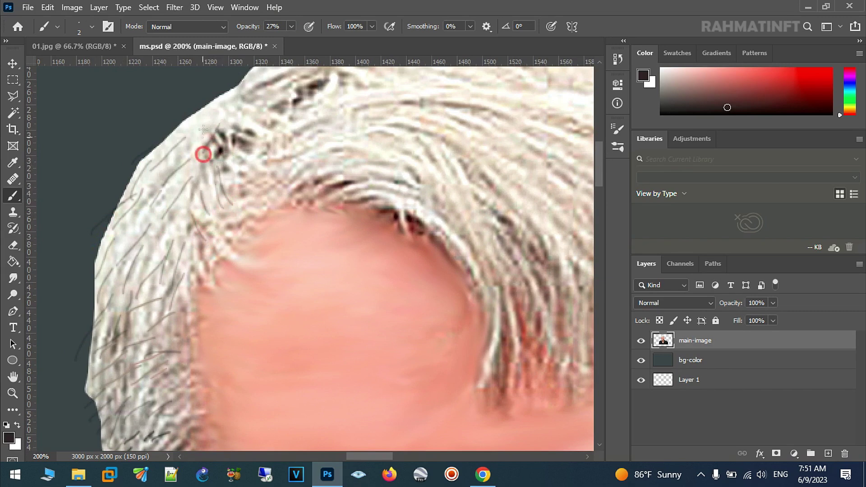
{"action": "mouse_move", "coordinate": [324, 138]}
{"action": "left_mouse_down"}
{"action": "mouse_move", "coordinate": [227, 168]}
{"action": "mouse_move", "coordinate": [393, 216]}
{"action": "left_mouse_up"}
{"action": "left_click_drag", "start_coordinate": [369, 244], "coordinate": [405, 320]}
{"action": "mouse_move", "coordinate": [366, 183]}
{"action": "left_mouse_down"}
{"action": "mouse_move", "coordinate": [287, 152]}
{"action": "mouse_move", "coordinate": [219, 182]}
{"action": "left_mouse_up"}
{"action": "left_click_drag", "start_coordinate": [261, 203], "coordinate": [131, 226]}
{"action": "scroll", "coordinate": [422, 290], "scroll_direction": "right", "scroll_amount": 2}
Sample a light beige and, at 64% opacity, paint light strands across the upper hair
{"action": "left_click", "coordinate": [374, 286], "text": "alt"}
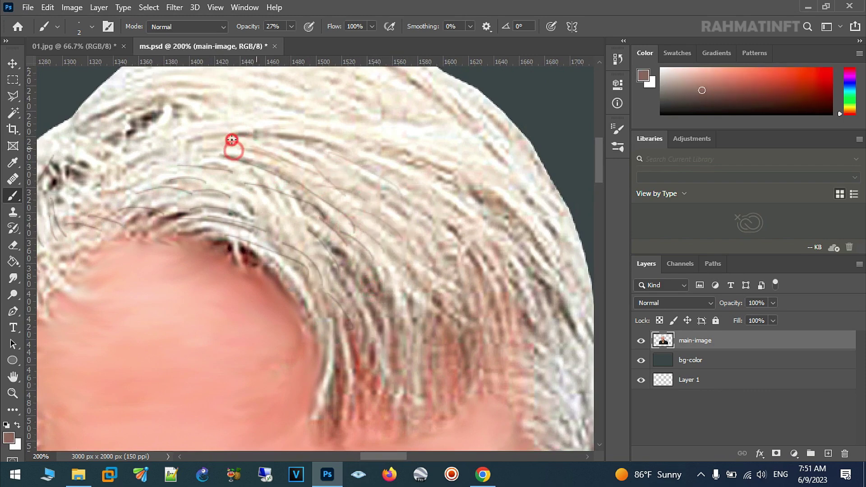
{"action": "left_click", "coordinate": [251, 210], "text": "alt"}
{"action": "left_click", "coordinate": [292, 27]}
{"action": "left_click", "coordinate": [276, 204]}
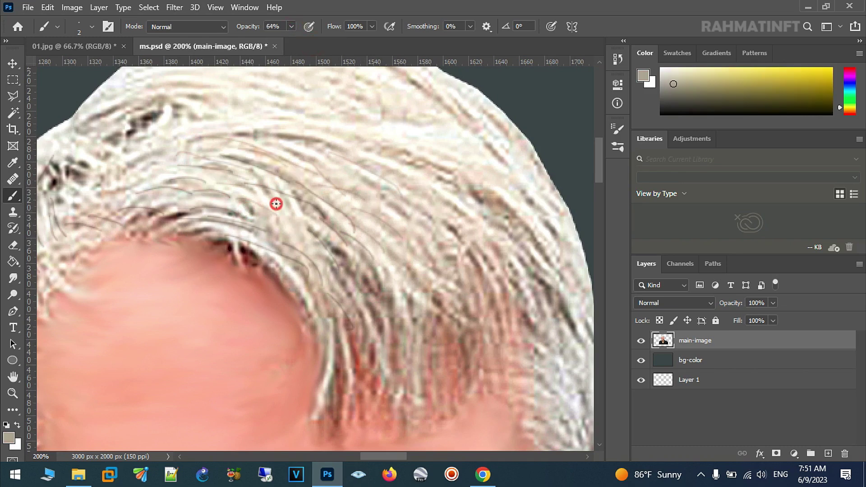
{"action": "left_click_drag", "start_coordinate": [261, 202], "coordinate": [179, 171]}
{"action": "left_click_drag", "start_coordinate": [391, 201], "coordinate": [305, 148]}
{"action": "left_click_drag", "start_coordinate": [393, 171], "coordinate": [350, 149]}
{"action": "mouse_move", "coordinate": [420, 158]}
{"action": "left_mouse_down"}
{"action": "mouse_move", "coordinate": [336, 118]}
{"action": "mouse_move", "coordinate": [280, 131]}
{"action": "mouse_move", "coordinate": [232, 128]}
{"action": "left_mouse_up"}
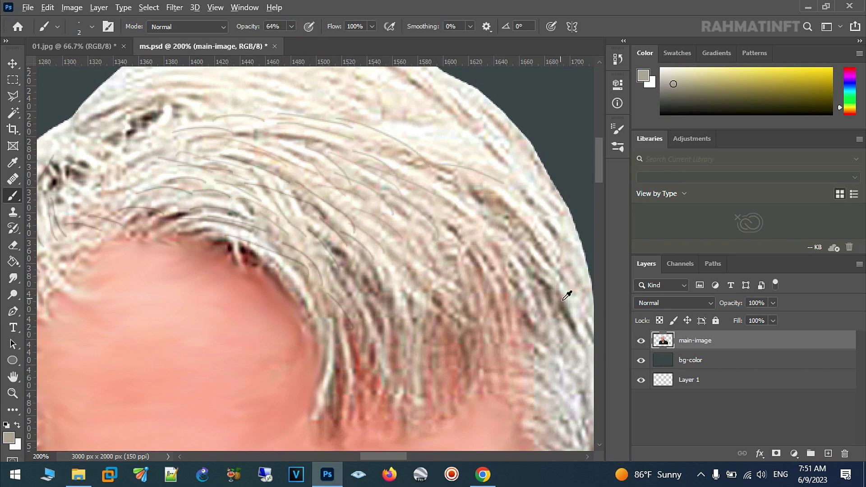
Sample a dark brownish grey and paint strands sweeping down-left and toward the right
{"action": "left_click", "coordinate": [575, 324], "text": "alt"}
{"action": "mouse_move", "coordinate": [449, 222]}
{"action": "left_mouse_down"}
{"action": "mouse_move", "coordinate": [472, 249]}
{"action": "mouse_move", "coordinate": [433, 285]}
{"action": "left_mouse_up"}
{"action": "left_click_drag", "start_coordinate": [403, 255], "coordinate": [417, 291]}
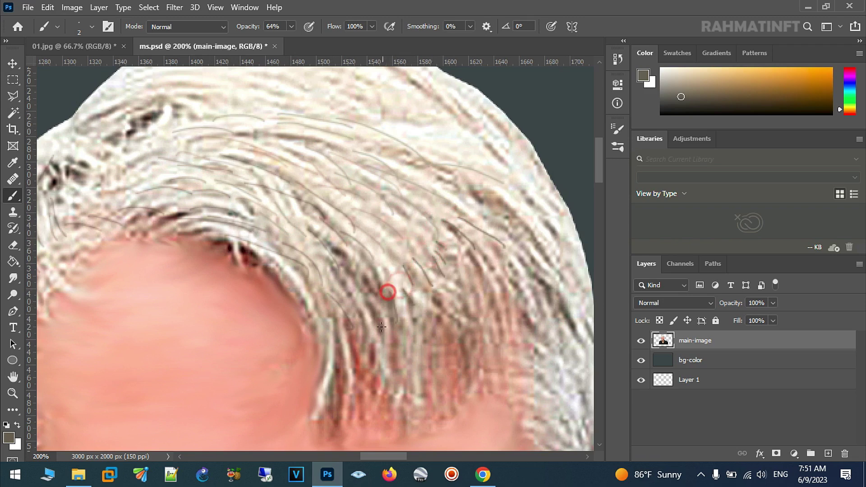
{"action": "left_click_drag", "start_coordinate": [376, 226], "coordinate": [387, 271]}
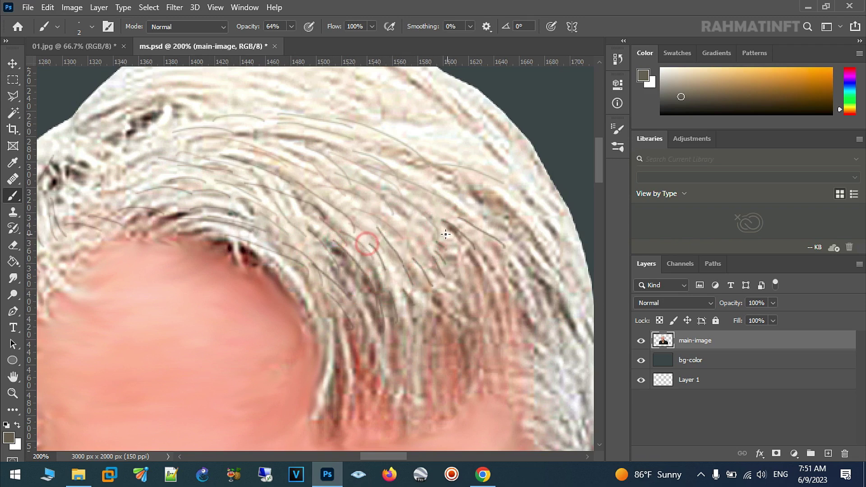
{"action": "left_click_drag", "start_coordinate": [339, 140], "coordinate": [402, 173]}
{"action": "scroll", "coordinate": [411, 155], "scroll_direction": "up", "scroll_amount": 2}
Paint many dark strands across the upper hair up to the very top of the head
{"action": "left_click_drag", "start_coordinate": [367, 134], "coordinate": [439, 190]}
{"action": "left_click_drag", "start_coordinate": [280, 124], "coordinate": [361, 152]}
{"action": "left_click_drag", "start_coordinate": [225, 129], "coordinate": [309, 149]}
{"action": "mouse_move", "coordinate": [128, 137]}
{"action": "left_mouse_down"}
{"action": "mouse_move", "coordinate": [189, 124]}
{"action": "mouse_move", "coordinate": [177, 118]}
{"action": "left_mouse_up"}
{"action": "left_click_drag", "start_coordinate": [96, 130], "coordinate": [130, 117]}
{"action": "left_click_drag", "start_coordinate": [74, 134], "coordinate": [96, 116]}
{"action": "left_click_drag", "start_coordinate": [101, 109], "coordinate": [157, 93]}
{"action": "mouse_move", "coordinate": [166, 108]}
{"action": "left_mouse_down"}
{"action": "mouse_move", "coordinate": [201, 92]}
{"action": "mouse_move", "coordinate": [278, 92]}
{"action": "left_mouse_up"}
{"action": "left_click_drag", "start_coordinate": [216, 100], "coordinate": [279, 86]}
{"action": "left_click_drag", "start_coordinate": [184, 81], "coordinate": [246, 67]}
Lighten some dark strands with sampled light beige touch-ups
{"action": "left_click", "coordinate": [377, 108], "text": "alt"}
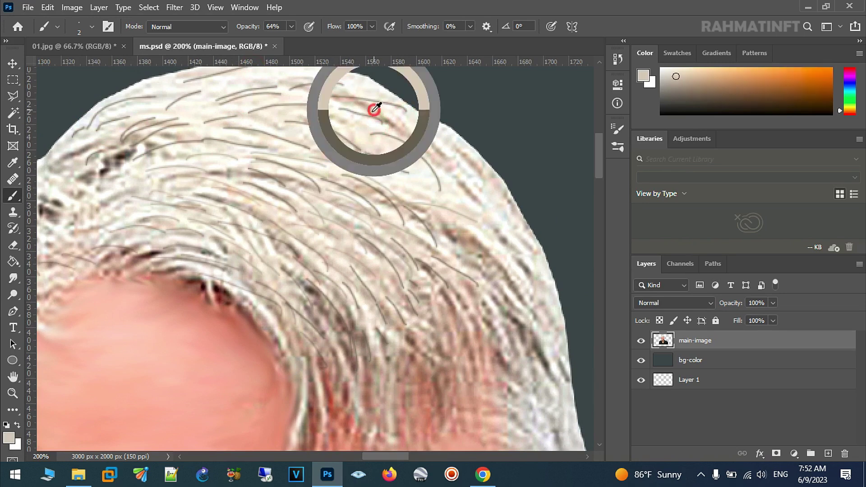
{"action": "left_click_drag", "start_coordinate": [387, 149], "coordinate": [337, 143]}
{"action": "left_click_drag", "start_coordinate": [402, 196], "coordinate": [421, 211]}
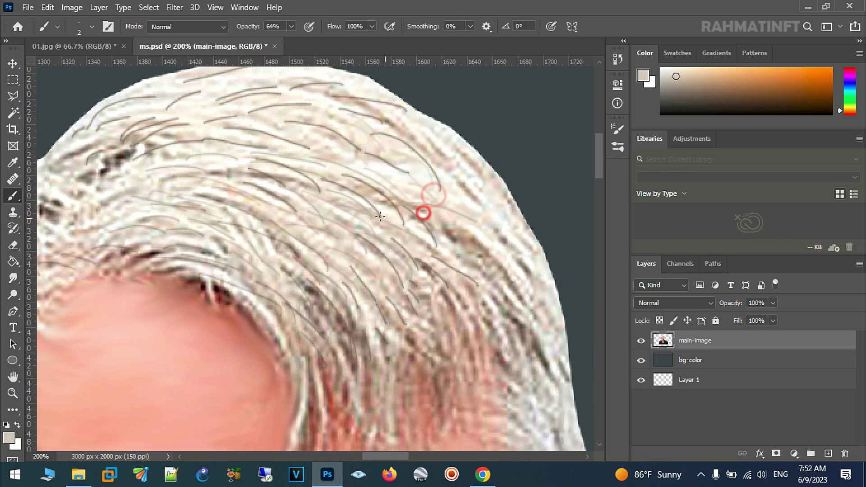
{"action": "left_click_drag", "start_coordinate": [320, 199], "coordinate": [320, 236]}
Sample a dark brown and paint strands toward the right side of the hair
{"action": "left_click", "coordinate": [219, 289], "text": "alt"}
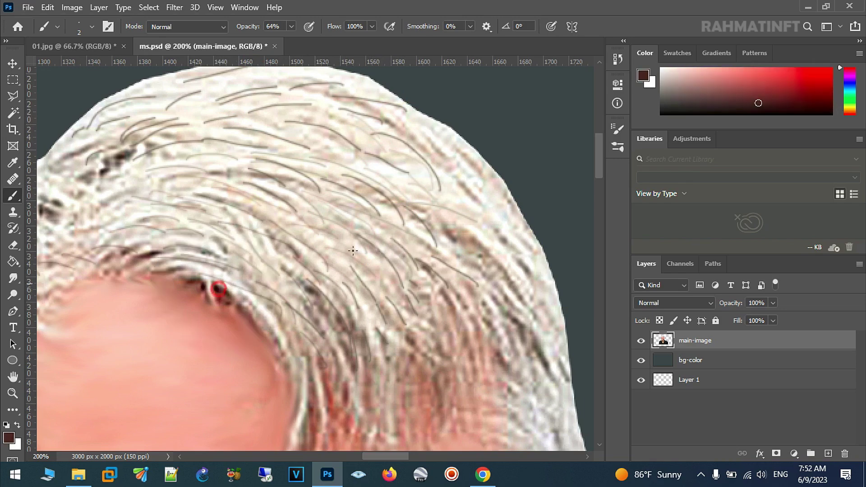
{"action": "left_click_drag", "start_coordinate": [354, 161], "coordinate": [429, 208]}
{"action": "mouse_move", "coordinate": [445, 154]}
{"action": "left_mouse_down"}
{"action": "mouse_move", "coordinate": [495, 197]}
{"action": "mouse_move", "coordinate": [498, 249]}
{"action": "left_mouse_up"}
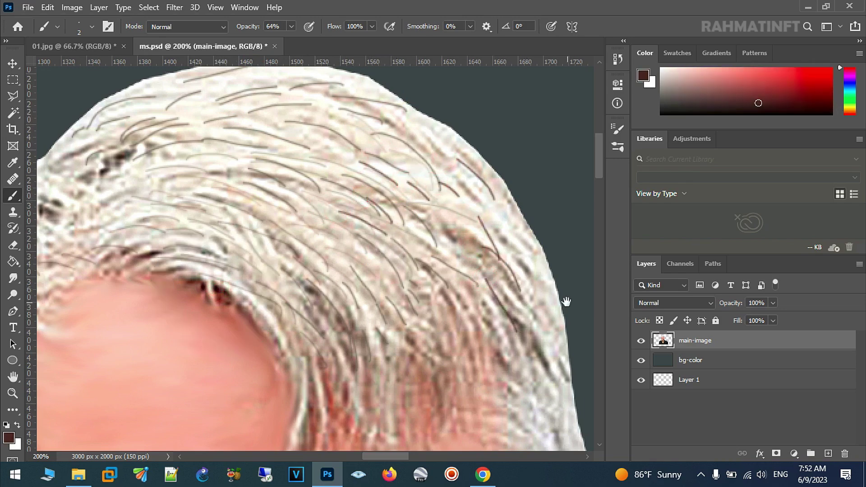
{"action": "left_click_drag", "start_coordinate": [566, 302], "coordinate": [473, 207]}
{"action": "left_click_drag", "start_coordinate": [436, 291], "coordinate": [461, 320]}
{"action": "mouse_move", "coordinate": [432, 314]}
{"action": "left_mouse_down"}
{"action": "mouse_move", "coordinate": [460, 338]}
{"action": "mouse_move", "coordinate": [454, 365]}
{"action": "left_mouse_up"}
Sample a hair colour and paint thin strands along the right and upper hair edges
{"action": "left_click", "coordinate": [455, 267], "text": "alt"}
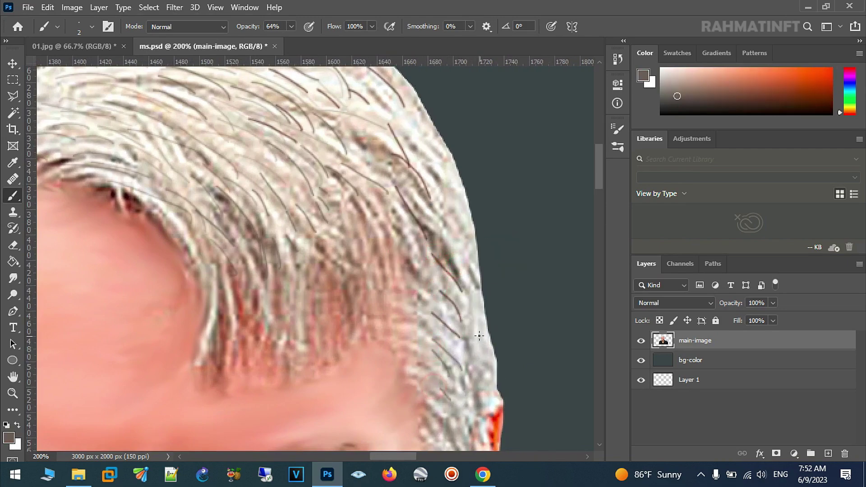
{"action": "left_click_drag", "start_coordinate": [442, 393], "coordinate": [415, 322]}
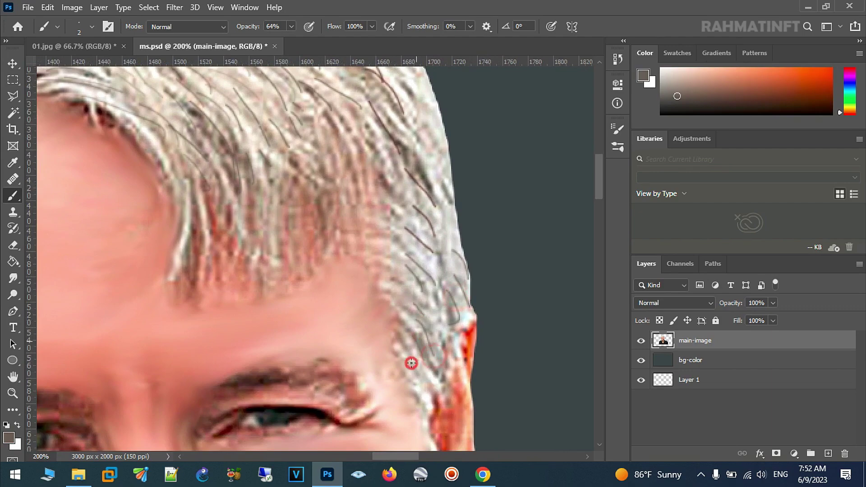
{"action": "left_click_drag", "start_coordinate": [404, 208], "coordinate": [427, 304]}
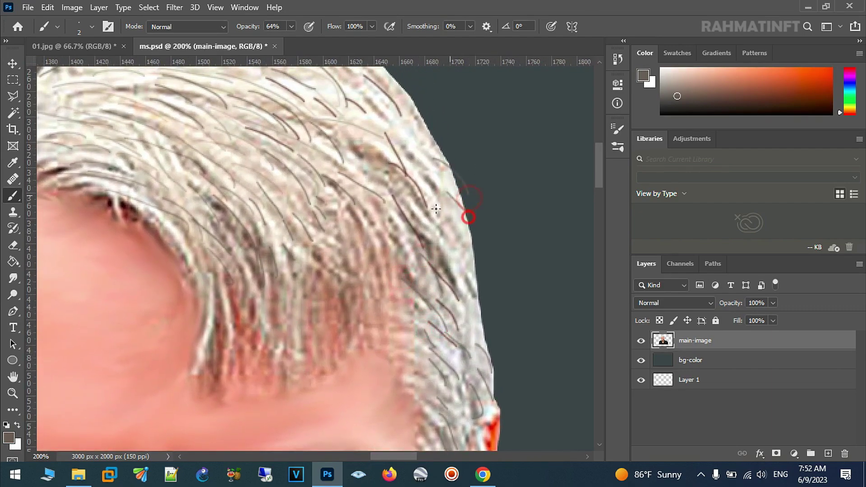
{"action": "left_click_drag", "start_coordinate": [474, 307], "coordinate": [491, 348]}
{"action": "left_click_drag", "start_coordinate": [405, 129], "coordinate": [415, 187]}
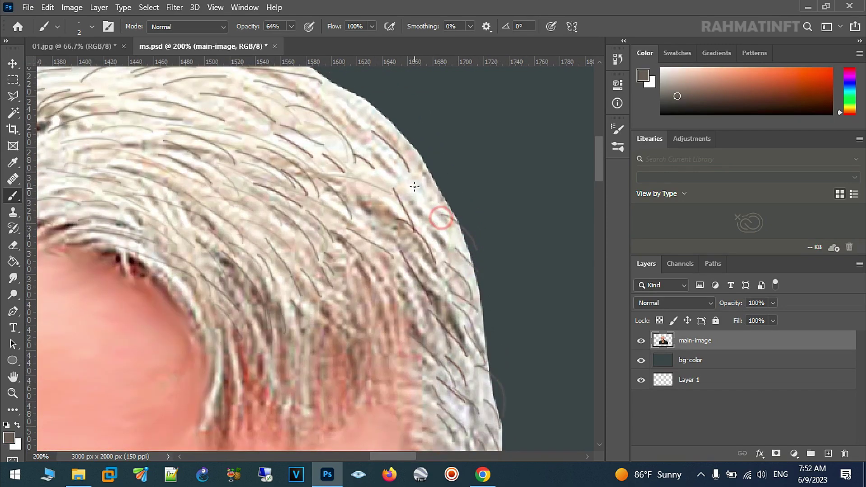
{"action": "left_click_drag", "start_coordinate": [437, 243], "coordinate": [445, 260]}
{"action": "left_click_drag", "start_coordinate": [376, 157], "coordinate": [364, 177]}
{"action": "left_click_drag", "start_coordinate": [325, 108], "coordinate": [343, 129]}
{"action": "mouse_move", "coordinate": [333, 92]}
{"action": "left_mouse_down"}
{"action": "mouse_move", "coordinate": [370, 112]}
{"action": "mouse_move", "coordinate": [364, 155]}
{"action": "left_mouse_up"}
{"action": "left_click_drag", "start_coordinate": [361, 103], "coordinate": [373, 123]}
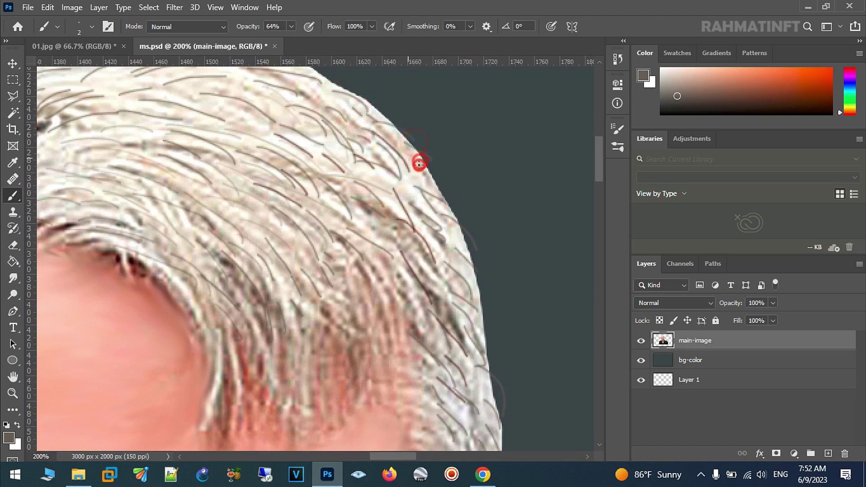
Sample the beige hair colour and brush thin strands into the lower hair
{"action": "scroll", "coordinate": [393, 176], "scroll_direction": "up", "scroll_amount": 3}
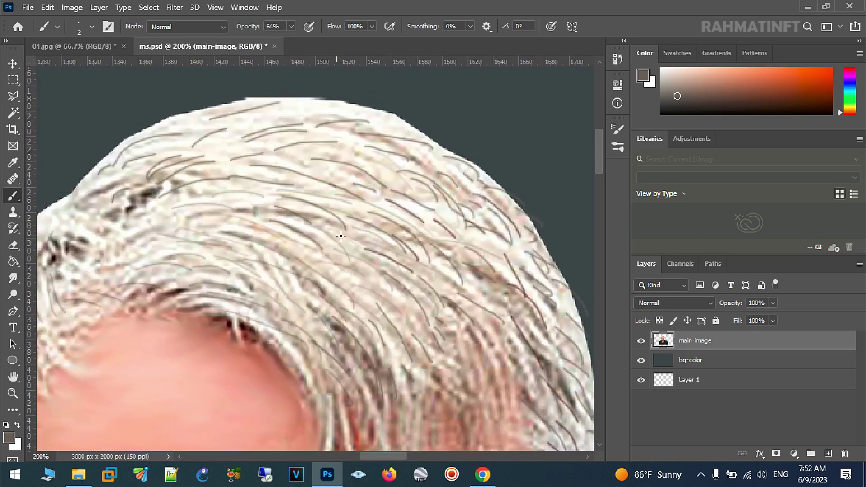
{"action": "left_click", "coordinate": [374, 340], "text": "alt"}
{"action": "left_click_drag", "start_coordinate": [304, 281], "coordinate": [318, 298]}
{"action": "mouse_move", "coordinate": [311, 266]}
{"action": "left_mouse_down"}
{"action": "mouse_move", "coordinate": [325, 284]}
{"action": "mouse_move", "coordinate": [353, 288]}
{"action": "left_mouse_up"}
{"action": "mouse_move", "coordinate": [287, 232]}
{"action": "left_mouse_down"}
{"action": "mouse_move", "coordinate": [311, 252]}
{"action": "mouse_move", "coordinate": [300, 255]}
{"action": "left_mouse_up"}
{"action": "left_click_drag", "start_coordinate": [301, 199], "coordinate": [325, 210]}
{"action": "left_click", "coordinate": [255, 193]}
{"action": "left_click_drag", "start_coordinate": [255, 193], "coordinate": [273, 203]}
{"action": "left_click_drag", "start_coordinate": [190, 205], "coordinate": [216, 218]}
Paint beige strands along the top edge of the hair
{"action": "left_click_drag", "start_coordinate": [307, 159], "coordinate": [354, 149]}
{"action": "mouse_move", "coordinate": [252, 165]}
{"action": "left_mouse_down"}
{"action": "mouse_move", "coordinate": [277, 163]}
{"action": "mouse_move", "coordinate": [289, 147]}
{"action": "left_mouse_up"}
{"action": "left_click_drag", "start_coordinate": [199, 168], "coordinate": [249, 135]}
{"action": "left_click_drag", "start_coordinate": [337, 102], "coordinate": [359, 110]}
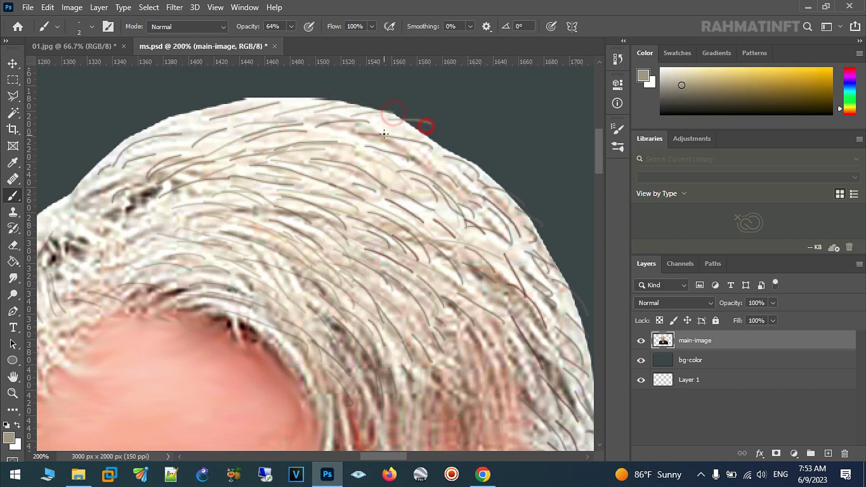
{"action": "left_click_drag", "start_coordinate": [219, 120], "coordinate": [260, 96]}
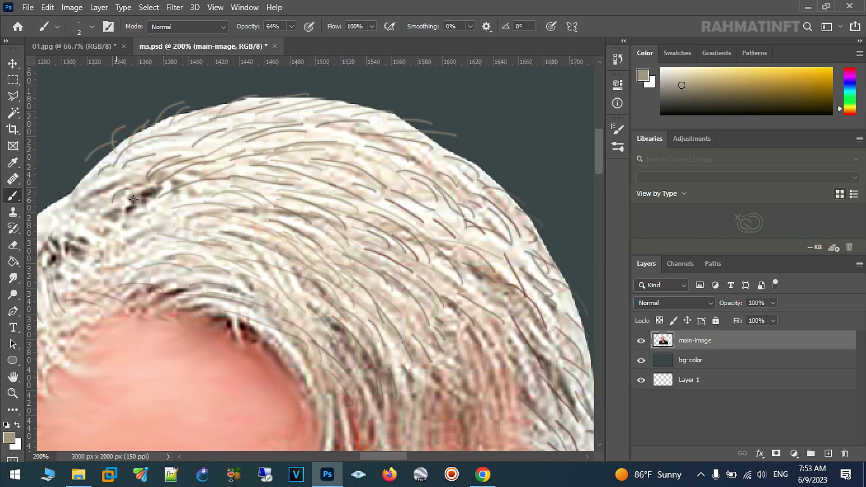
Add short, faint strands across the hair and near the front hairline
{"action": "left_click_drag", "start_coordinate": [147, 158], "coordinate": [126, 167]}
{"action": "left_click_drag", "start_coordinate": [192, 150], "coordinate": [216, 133]}
{"action": "left_click_drag", "start_coordinate": [258, 157], "coordinate": [299, 133]}
{"action": "left_click_drag", "start_coordinate": [321, 188], "coordinate": [290, 213]}
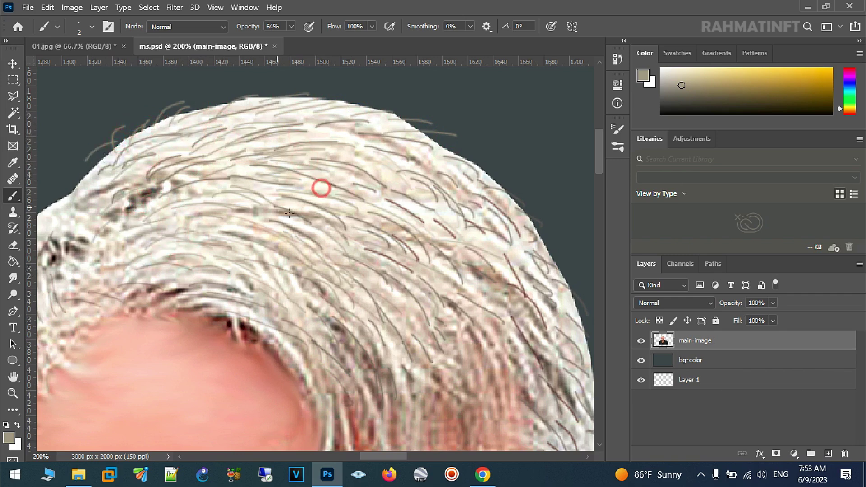
{"action": "left_click_drag", "start_coordinate": [424, 339], "coordinate": [434, 321]}
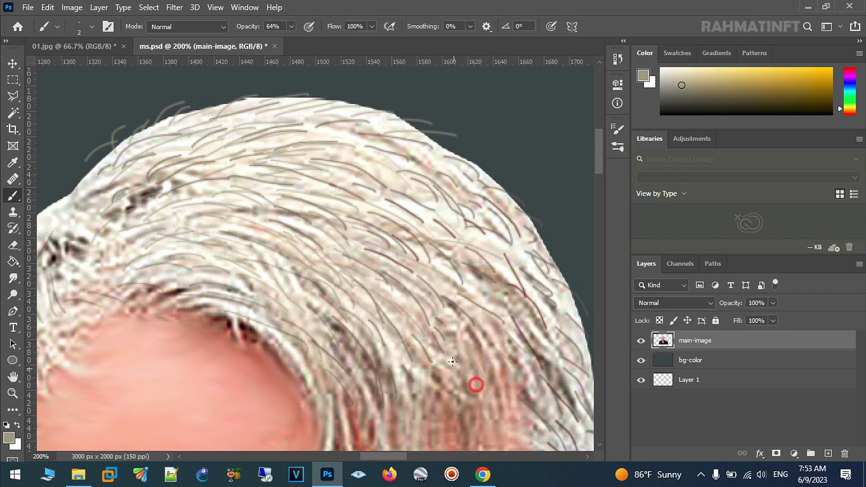
{"action": "left_click_drag", "start_coordinate": [478, 407], "coordinate": [426, 222]}
{"action": "left_click_drag", "start_coordinate": [339, 322], "coordinate": [312, 292]}
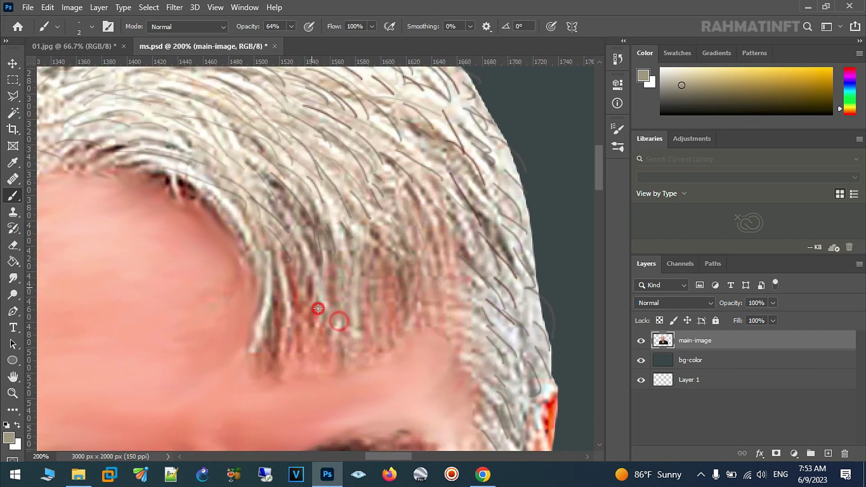
Paint thin strands down the right hairline and along the upper-right hair edge
{"action": "left_click_drag", "start_coordinate": [365, 220], "coordinate": [323, 199]}
{"action": "left_click_drag", "start_coordinate": [270, 172], "coordinate": [262, 184]}
{"action": "left_click_drag", "start_coordinate": [515, 316], "coordinate": [495, 325]}
{"action": "mouse_move", "coordinate": [494, 401]}
{"action": "left_mouse_down"}
{"action": "mouse_move", "coordinate": [511, 423]}
{"action": "mouse_move", "coordinate": [480, 301]}
{"action": "mouse_move", "coordinate": [455, 379]}
{"action": "left_mouse_up"}
{"action": "left_click_drag", "start_coordinate": [453, 194], "coordinate": [470, 180]}
{"action": "mouse_move", "coordinate": [441, 135]}
{"action": "left_mouse_down"}
{"action": "mouse_move", "coordinate": [451, 117]}
{"action": "mouse_move", "coordinate": [468, 125]}
{"action": "mouse_move", "coordinate": [452, 228]}
{"action": "left_mouse_up"}
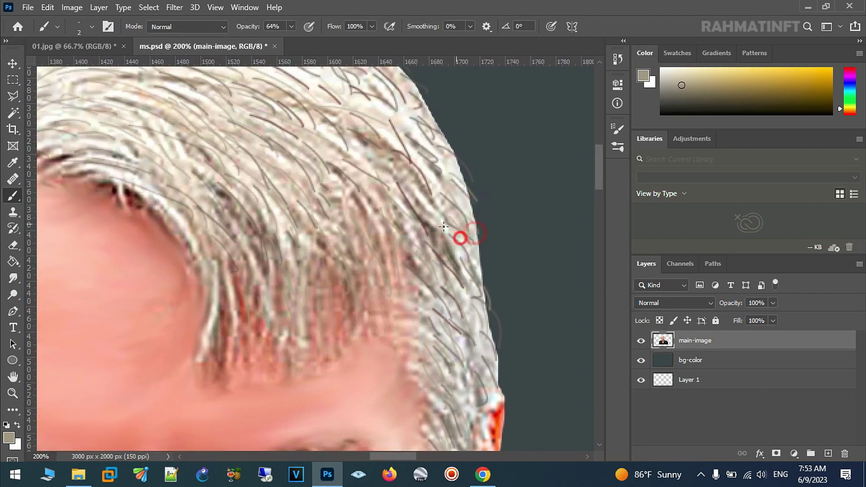
{"action": "left_click_drag", "start_coordinate": [375, 161], "coordinate": [390, 141]}
{"action": "left_click_drag", "start_coordinate": [459, 161], "coordinate": [426, 102]}
{"action": "mouse_move", "coordinate": [451, 143]}
{"action": "left_mouse_down"}
{"action": "mouse_move", "coordinate": [420, 207]}
{"action": "mouse_move", "coordinate": [370, 180]}
{"action": "left_mouse_up"}
Sample dark brown from a hair root and paint dark strands across the hair
{"action": "left_click", "coordinate": [180, 277], "text": "alt"}
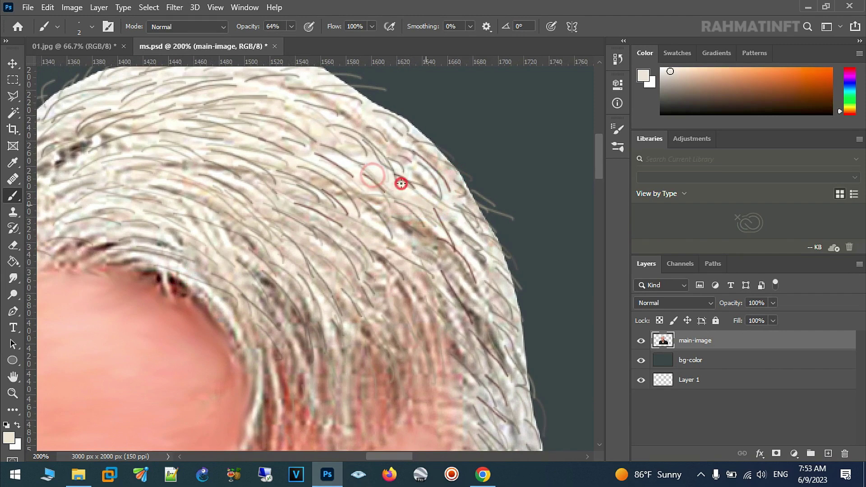
{"action": "left_click", "coordinate": [158, 279], "text": "alt"}
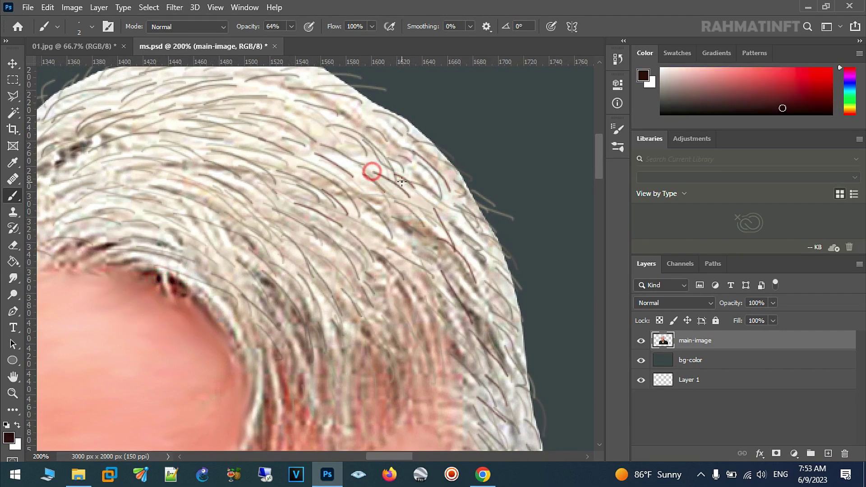
{"action": "left_click_drag", "start_coordinate": [307, 172], "coordinate": [373, 194]}
{"action": "left_click_drag", "start_coordinate": [431, 144], "coordinate": [407, 125]}
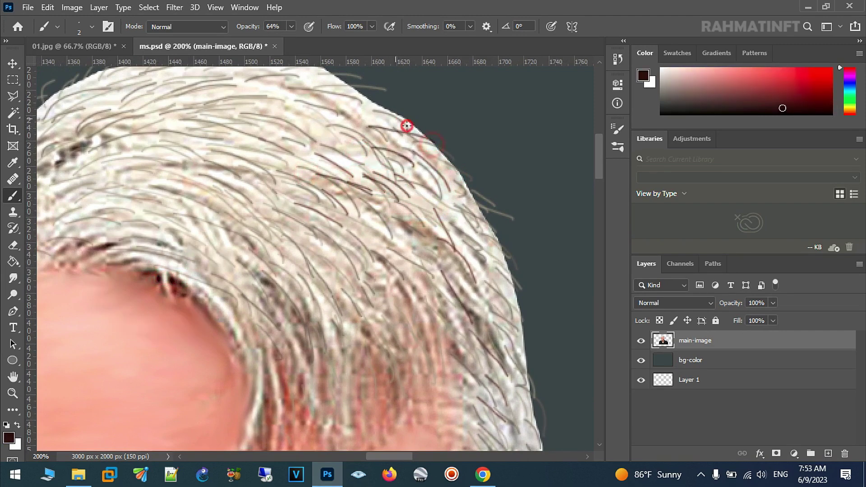
Paint dark strands along the left hair edge and down the left temple
{"action": "left_click_drag", "start_coordinate": [326, 192], "coordinate": [519, 174]}
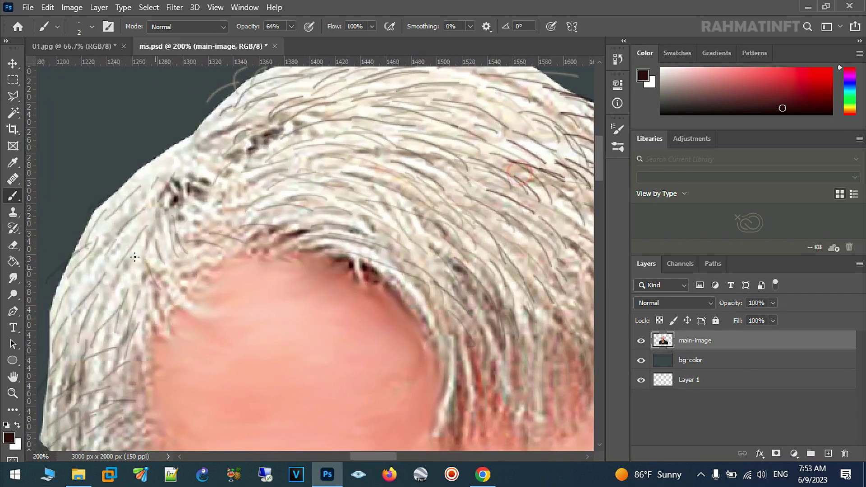
{"action": "mouse_move", "coordinate": [157, 194]}
{"action": "left_mouse_down"}
{"action": "mouse_move", "coordinate": [113, 212]}
{"action": "mouse_move", "coordinate": [90, 243]}
{"action": "mouse_move", "coordinate": [90, 289]}
{"action": "mouse_move", "coordinate": [61, 296]}
{"action": "left_mouse_up"}
{"action": "left_click_drag", "start_coordinate": [149, 228], "coordinate": [113, 285]}
{"action": "mouse_move", "coordinate": [156, 250]}
{"action": "left_mouse_down"}
{"action": "mouse_move", "coordinate": [133, 323]}
{"action": "mouse_move", "coordinate": [208, 171]}
{"action": "left_mouse_up"}
{"action": "left_click_drag", "start_coordinate": [147, 264], "coordinate": [122, 298]}
{"action": "mouse_move", "coordinate": [135, 271]}
{"action": "left_mouse_down"}
{"action": "mouse_move", "coordinate": [106, 301]}
{"action": "mouse_move", "coordinate": [120, 252]}
{"action": "left_mouse_up"}
{"action": "left_click_drag", "start_coordinate": [176, 246], "coordinate": [160, 289]}
{"action": "left_click_drag", "start_coordinate": [145, 253], "coordinate": [119, 307]}
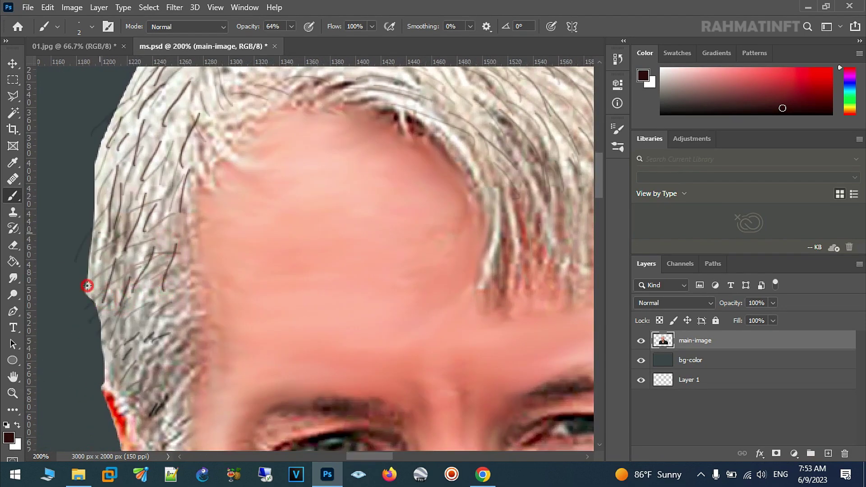
{"action": "left_click_drag", "start_coordinate": [174, 391], "coordinate": [156, 434]}
{"action": "mouse_move", "coordinate": [155, 375]}
{"action": "left_mouse_down"}
{"action": "mouse_move", "coordinate": [131, 408]}
{"action": "mouse_move", "coordinate": [188, 322]}
{"action": "left_mouse_up"}
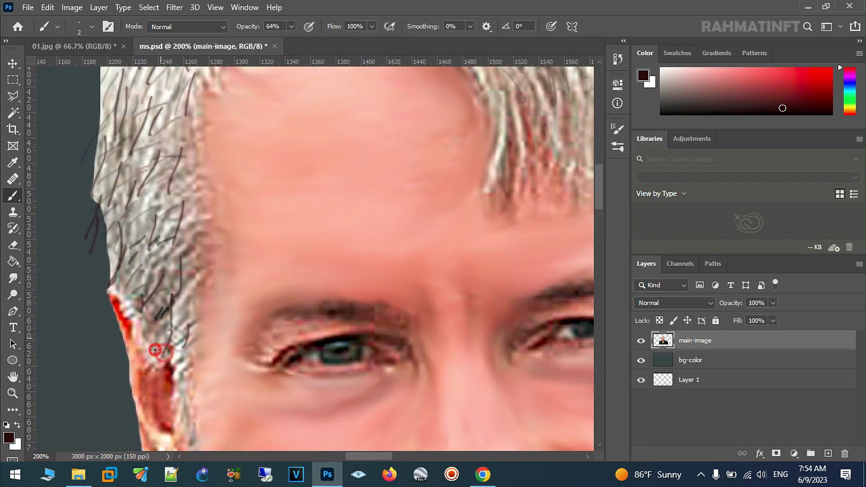
{"action": "left_click", "coordinate": [15, 279]}
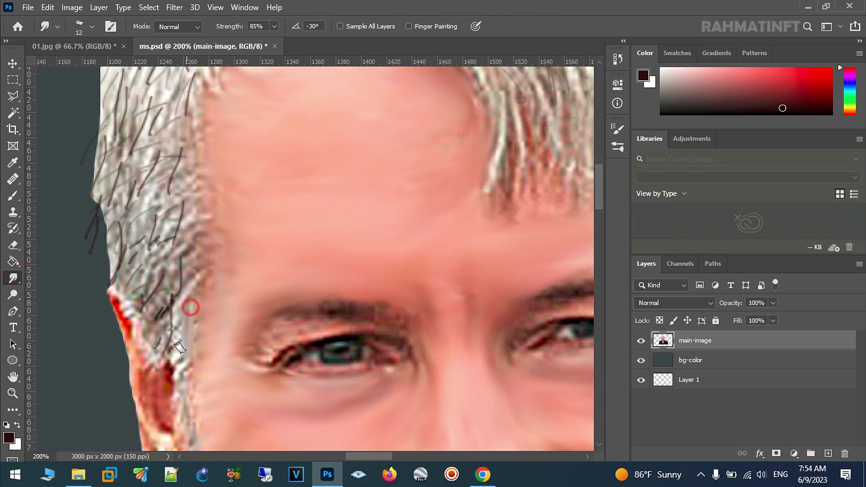
Set smudge strength to 46% and blend the strands at the left temple
{"action": "left_click", "coordinate": [275, 26]}
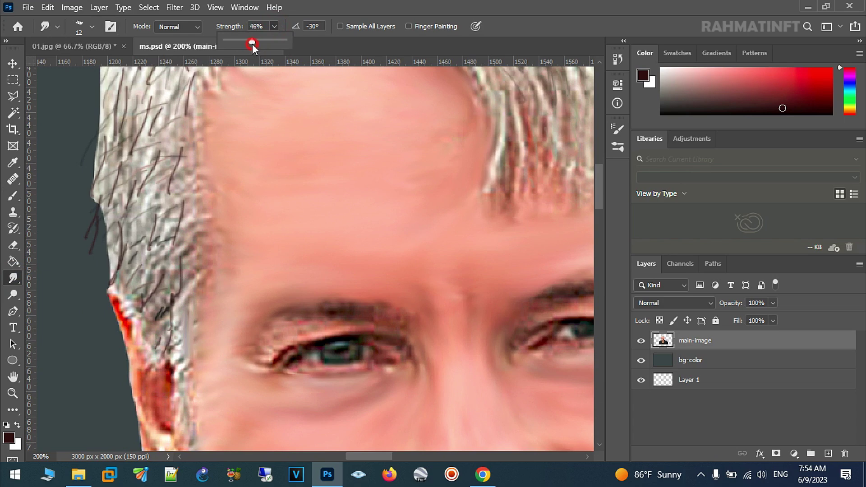
{"action": "left_click", "coordinate": [191, 317]}
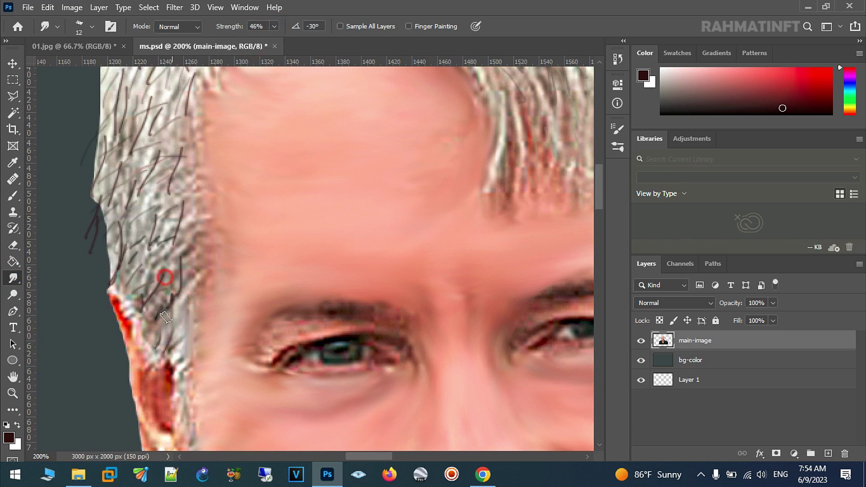
{"action": "left_click_drag", "start_coordinate": [179, 267], "coordinate": [136, 308]}
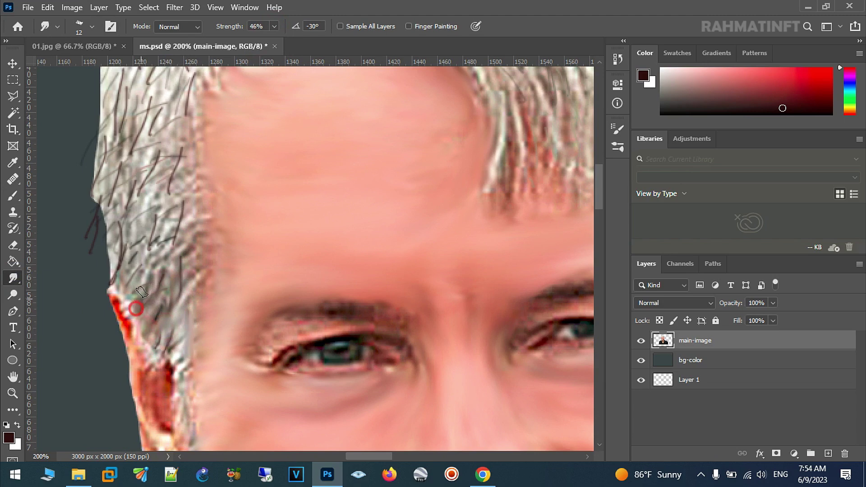
{"action": "mouse_move", "coordinate": [190, 203]}
{"action": "left_mouse_down"}
{"action": "mouse_move", "coordinate": [180, 248]}
{"action": "mouse_move", "coordinate": [194, 280]}
{"action": "left_mouse_up"}
{"action": "left_click_drag", "start_coordinate": [194, 186], "coordinate": [166, 227]}
{"action": "mouse_move", "coordinate": [194, 139]}
{"action": "left_mouse_down"}
{"action": "mouse_move", "coordinate": [153, 240]}
{"action": "mouse_move", "coordinate": [136, 248]}
{"action": "mouse_move", "coordinate": [144, 207]}
{"action": "left_mouse_up"}
Raise smudge strength to 58% and reshape the left temple hair edge
{"action": "left_click", "coordinate": [274, 26]}
{"action": "mouse_move", "coordinate": [157, 143]}
{"action": "left_mouse_down"}
{"action": "mouse_move", "coordinate": [141, 189]}
{"action": "mouse_move", "coordinate": [101, 237]}
{"action": "left_mouse_up"}
{"action": "left_click_drag", "start_coordinate": [92, 171], "coordinate": [178, 85]}
{"action": "mouse_move", "coordinate": [183, 182]}
{"action": "left_mouse_down"}
{"action": "mouse_move", "coordinate": [188, 228]}
{"action": "mouse_move", "coordinate": [207, 240]}
{"action": "mouse_move", "coordinate": [221, 294]}
{"action": "left_mouse_up"}
{"action": "mouse_move", "coordinate": [171, 247]}
{"action": "left_mouse_down"}
{"action": "mouse_move", "coordinate": [185, 223]}
{"action": "mouse_move", "coordinate": [193, 151]}
{"action": "left_mouse_up"}
{"action": "mouse_move", "coordinate": [180, 185]}
{"action": "left_mouse_down"}
{"action": "mouse_move", "coordinate": [176, 159]}
{"action": "mouse_move", "coordinate": [149, 203]}
{"action": "left_mouse_up"}
{"action": "left_click_drag", "start_coordinate": [145, 153], "coordinate": [109, 213]}
Soften the left hair edge and thin the dark strands along the hairline
{"action": "mouse_move", "coordinate": [106, 174]}
{"action": "left_mouse_down"}
{"action": "mouse_move", "coordinate": [94, 210]}
{"action": "mouse_move", "coordinate": [89, 180]}
{"action": "mouse_move", "coordinate": [86, 226]}
{"action": "left_mouse_up"}
{"action": "left_click_drag", "start_coordinate": [140, 132], "coordinate": [110, 174]}
{"action": "mouse_move", "coordinate": [155, 87]}
{"action": "left_mouse_down"}
{"action": "mouse_move", "coordinate": [143, 141]}
{"action": "mouse_move", "coordinate": [175, 153]}
{"action": "left_mouse_up"}
{"action": "mouse_move", "coordinate": [203, 116]}
{"action": "left_mouse_down"}
{"action": "mouse_move", "coordinate": [211, 136]}
{"action": "mouse_move", "coordinate": [194, 176]}
{"action": "left_mouse_up"}
{"action": "left_click_drag", "start_coordinate": [248, 117], "coordinate": [229, 135]}
{"action": "mouse_move", "coordinate": [294, 97]}
{"action": "left_mouse_down"}
{"action": "mouse_move", "coordinate": [277, 116]}
{"action": "mouse_move", "coordinate": [266, 160]}
{"action": "mouse_move", "coordinate": [207, 138]}
{"action": "mouse_move", "coordinate": [136, 181]}
{"action": "left_mouse_up"}
{"action": "left_click_drag", "start_coordinate": [167, 122], "coordinate": [99, 190]}
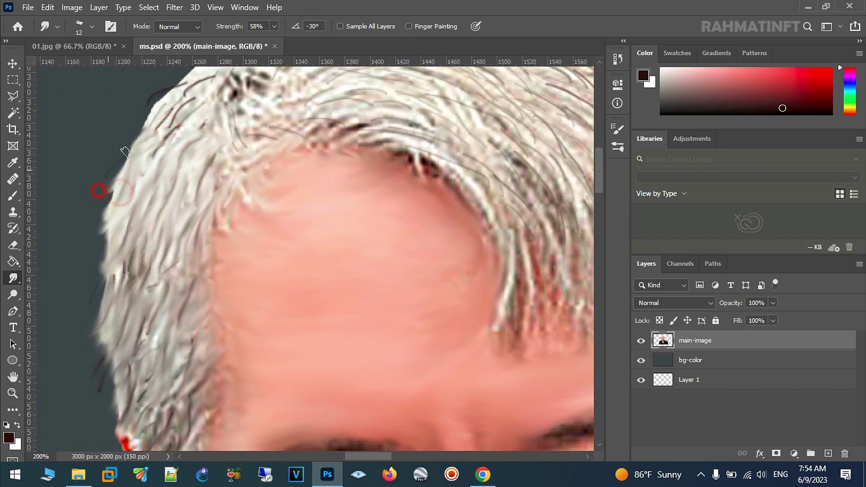
{"action": "left_click_drag", "start_coordinate": [186, 114], "coordinate": [165, 139]}
{"action": "left_click_drag", "start_coordinate": [193, 97], "coordinate": [131, 149]}
{"action": "left_click_drag", "start_coordinate": [199, 131], "coordinate": [230, 132]}
Smudge strands along the top edge and lower down the left hairline
{"action": "scroll", "coordinate": [216, 154], "scroll_direction": "up", "scroll_amount": 2}
{"action": "left_click_drag", "start_coordinate": [150, 149], "coordinate": [200, 115]}
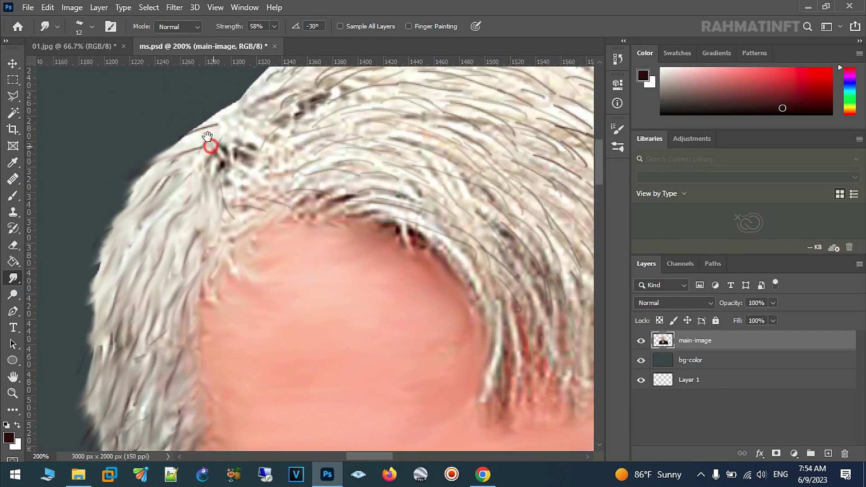
{"action": "scroll", "coordinate": [202, 121], "scroll_direction": "up", "scroll_amount": 2}
{"action": "left_click_drag", "start_coordinate": [187, 137], "coordinate": [229, 117]}
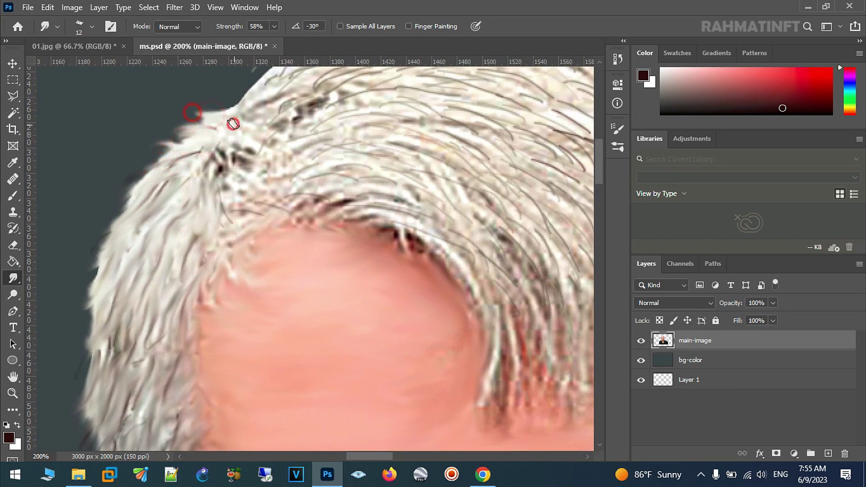
{"action": "mouse_move", "coordinate": [162, 168]}
{"action": "left_mouse_down"}
{"action": "mouse_move", "coordinate": [203, 149]}
{"action": "mouse_move", "coordinate": [248, 172]}
{"action": "left_mouse_up"}
{"action": "left_click_drag", "start_coordinate": [188, 155], "coordinate": [235, 154]}
{"action": "left_click_drag", "start_coordinate": [192, 191], "coordinate": [243, 189]}
{"action": "left_click_drag", "start_coordinate": [188, 236], "coordinate": [243, 222]}
{"action": "mouse_move", "coordinate": [201, 282]}
{"action": "left_mouse_down"}
{"action": "mouse_move", "coordinate": [234, 257]}
{"action": "mouse_move", "coordinate": [252, 306]}
{"action": "mouse_move", "coordinate": [221, 316]}
{"action": "left_mouse_up"}
Push the upper hair strands leftward along the top hairline
{"action": "scroll", "coordinate": [221, 316], "scroll_direction": "right", "scroll_amount": 3}
{"action": "mouse_move", "coordinate": [216, 225]}
{"action": "left_mouse_down"}
{"action": "mouse_move", "coordinate": [302, 228]}
{"action": "mouse_move", "coordinate": [185, 199]}
{"action": "left_mouse_up"}
{"action": "left_click_drag", "start_coordinate": [245, 185], "coordinate": [194, 184]}
{"action": "mouse_move", "coordinate": [244, 151]}
{"action": "left_mouse_down"}
{"action": "mouse_move", "coordinate": [180, 183]}
{"action": "mouse_move", "coordinate": [159, 170]}
{"action": "mouse_move", "coordinate": [176, 149]}
{"action": "left_mouse_up"}
{"action": "left_click_drag", "start_coordinate": [243, 116], "coordinate": [179, 148]}
{"action": "left_click_drag", "start_coordinate": [238, 132], "coordinate": [194, 135]}
{"action": "left_click_drag", "start_coordinate": [253, 109], "coordinate": [210, 172]}
{"action": "left_click_drag", "start_coordinate": [246, 140], "coordinate": [113, 135]}
Smooth stray strands along the upper-left and top hairline
{"action": "mouse_move", "coordinate": [174, 126]}
{"action": "left_mouse_down"}
{"action": "mouse_move", "coordinate": [126, 113]}
{"action": "mouse_move", "coordinate": [165, 121]}
{"action": "left_mouse_up"}
{"action": "left_click_drag", "start_coordinate": [232, 99], "coordinate": [164, 120]}
{"action": "left_click_drag", "start_coordinate": [265, 110], "coordinate": [193, 130]}
{"action": "left_click_drag", "start_coordinate": [286, 172], "coordinate": [257, 164]}
{"action": "mouse_move", "coordinate": [288, 197]}
{"action": "left_mouse_down"}
{"action": "mouse_move", "coordinate": [274, 197]}
{"action": "mouse_move", "coordinate": [257, 225]}
{"action": "mouse_move", "coordinate": [268, 260]}
{"action": "mouse_move", "coordinate": [257, 289]}
{"action": "mouse_move", "coordinate": [221, 277]}
{"action": "mouse_move", "coordinate": [205, 259]}
{"action": "mouse_move", "coordinate": [233, 301]}
{"action": "mouse_move", "coordinate": [260, 311]}
{"action": "left_mouse_up"}
Pull front hairline strands down toward the forehead
{"action": "mouse_move", "coordinate": [311, 318]}
{"action": "left_mouse_down"}
{"action": "mouse_move", "coordinate": [343, 334]}
{"action": "mouse_move", "coordinate": [296, 264]}
{"action": "left_mouse_up"}
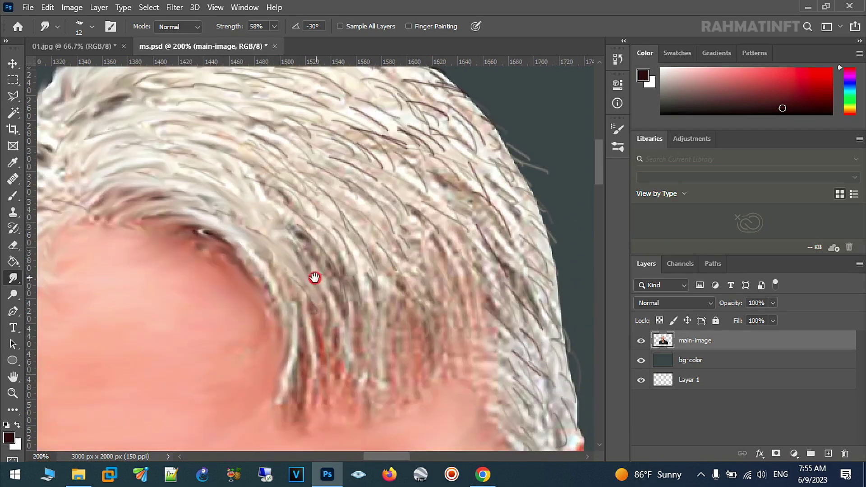
{"action": "mouse_move", "coordinate": [271, 300]}
{"action": "left_mouse_down"}
{"action": "mouse_move", "coordinate": [251, 268]}
{"action": "mouse_move", "coordinate": [292, 342]}
{"action": "left_mouse_up"}
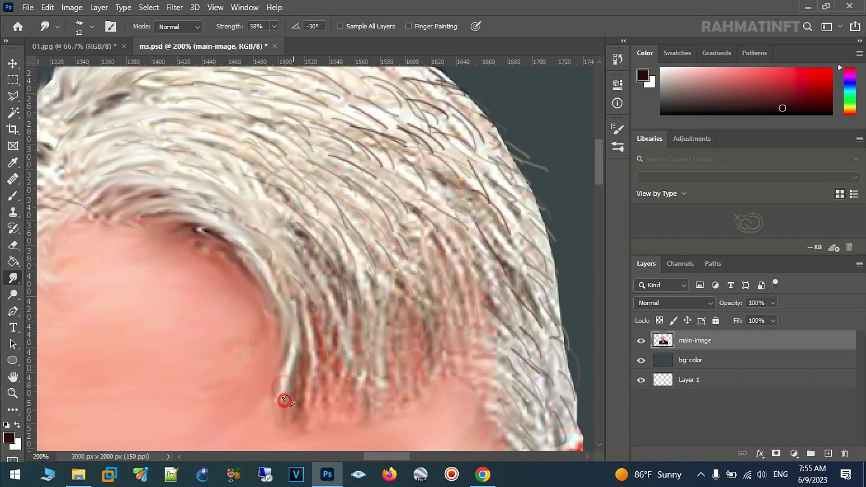
{"action": "mouse_move", "coordinate": [293, 284]}
{"action": "left_mouse_down"}
{"action": "mouse_move", "coordinate": [307, 333]}
{"action": "mouse_move", "coordinate": [329, 343]}
{"action": "mouse_move", "coordinate": [323, 358]}
{"action": "left_mouse_up"}
{"action": "mouse_move", "coordinate": [354, 318]}
{"action": "left_mouse_down"}
{"action": "mouse_move", "coordinate": [320, 285]}
{"action": "mouse_move", "coordinate": [354, 383]}
{"action": "mouse_move", "coordinate": [335, 351]}
{"action": "left_mouse_up"}
{"action": "left_click_drag", "start_coordinate": [320, 385], "coordinate": [365, 386]}
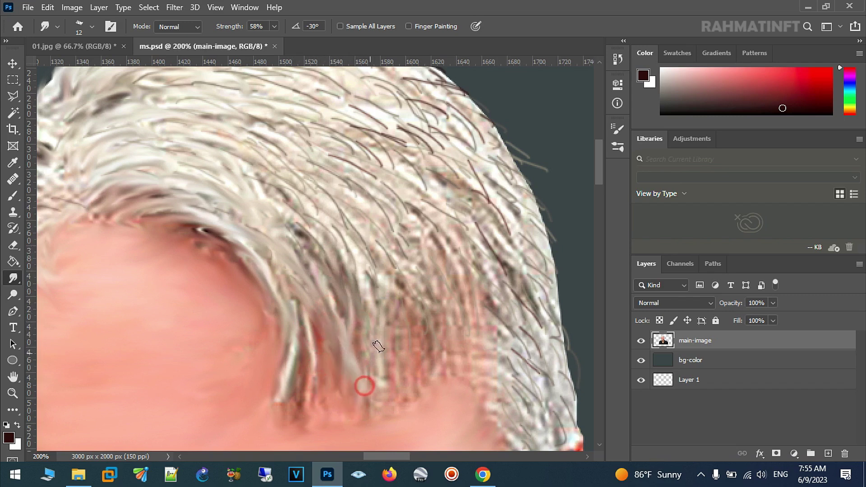
{"action": "mouse_move", "coordinate": [338, 262]}
{"action": "left_mouse_down"}
{"action": "mouse_move", "coordinate": [329, 294]}
{"action": "mouse_move", "coordinate": [360, 350]}
{"action": "mouse_move", "coordinate": [387, 363]}
{"action": "left_mouse_up"}
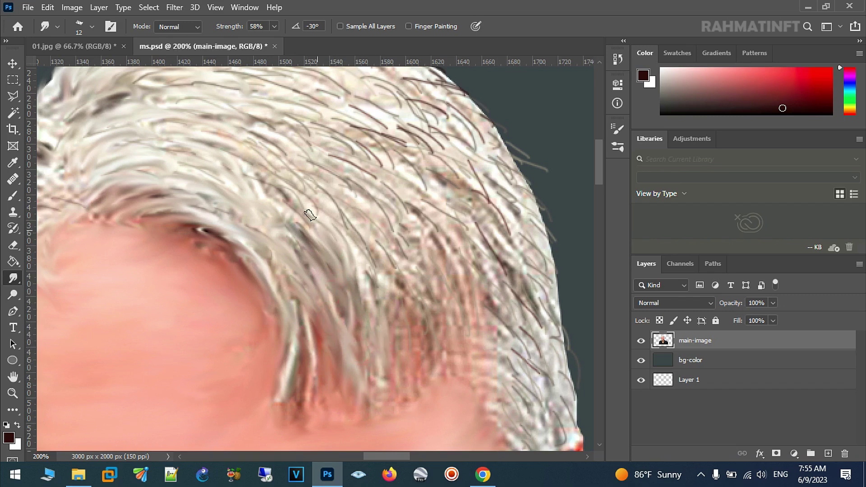
Lightly smear strands in the middle and upper hair
{"action": "mouse_move", "coordinate": [318, 225]}
{"action": "left_mouse_down"}
{"action": "mouse_move", "coordinate": [276, 203]}
{"action": "mouse_move", "coordinate": [317, 245]}
{"action": "left_mouse_up"}
{"action": "mouse_move", "coordinate": [298, 196]}
{"action": "left_mouse_down"}
{"action": "mouse_move", "coordinate": [364, 237]}
{"action": "mouse_move", "coordinate": [328, 199]}
{"action": "mouse_move", "coordinate": [263, 163]}
{"action": "mouse_move", "coordinate": [310, 183]}
{"action": "mouse_move", "coordinate": [315, 217]}
{"action": "left_mouse_up"}
{"action": "left_click_drag", "start_coordinate": [247, 172], "coordinate": [295, 209]}
{"action": "mouse_move", "coordinate": [234, 126]}
{"action": "left_mouse_down"}
{"action": "mouse_move", "coordinate": [257, 142]}
{"action": "mouse_move", "coordinate": [220, 126]}
{"action": "mouse_move", "coordinate": [208, 144]}
{"action": "left_mouse_up"}
{"action": "left_click_drag", "start_coordinate": [260, 164], "coordinate": [260, 165]}
Smear strands across the upper-left and right sides of the hair
{"action": "left_click_drag", "start_coordinate": [174, 120], "coordinate": [250, 143]}
{"action": "left_click_drag", "start_coordinate": [149, 130], "coordinate": [178, 116]}
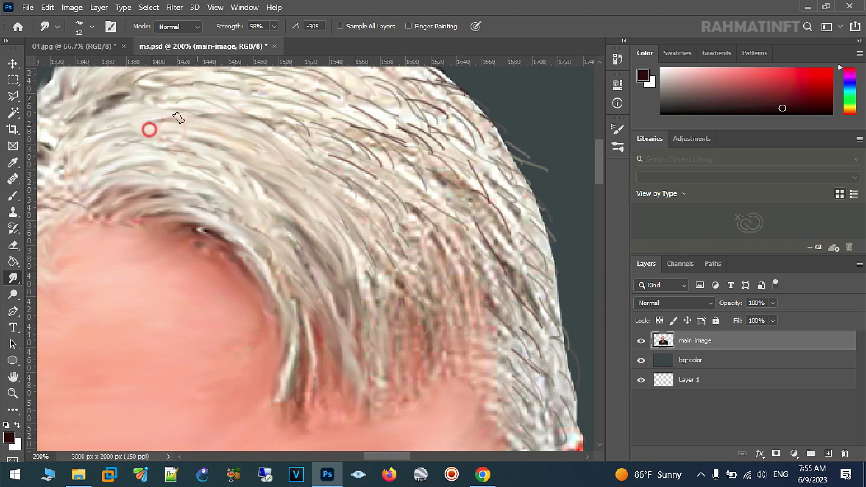
{"action": "left_click_drag", "start_coordinate": [381, 216], "coordinate": [389, 263]}
{"action": "left_click", "coordinate": [291, 199]}
{"action": "mouse_move", "coordinate": [291, 199]}
{"action": "left_mouse_down"}
{"action": "mouse_move", "coordinate": [257, 151]}
{"action": "mouse_move", "coordinate": [213, 149]}
{"action": "mouse_move", "coordinate": [218, 133]}
{"action": "left_mouse_up"}
{"action": "left_click_drag", "start_coordinate": [126, 120], "coordinate": [190, 136]}
{"action": "left_click_drag", "start_coordinate": [326, 168], "coordinate": [361, 198]}
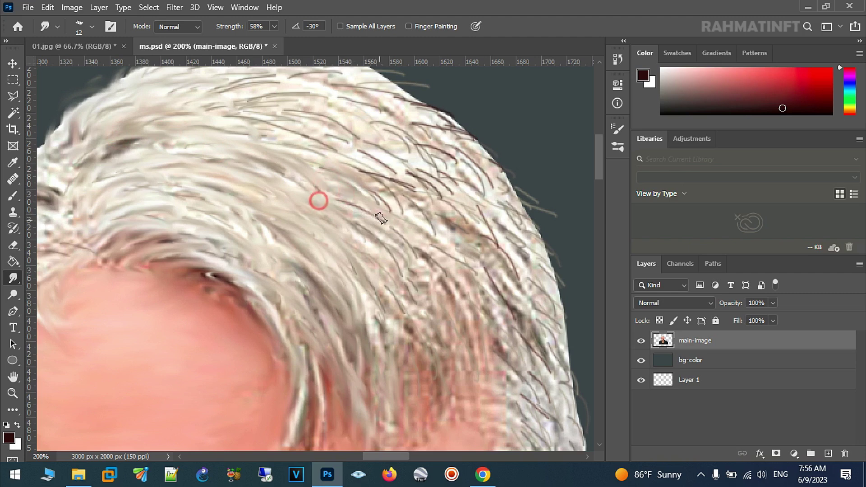
Lighten dark right-side strands and smudge the upper hair toward the top edge
{"action": "left_click_drag", "start_coordinate": [380, 214], "coordinate": [409, 314]}
{"action": "mouse_move", "coordinate": [398, 228]}
{"action": "left_mouse_down"}
{"action": "mouse_move", "coordinate": [354, 175]}
{"action": "mouse_move", "coordinate": [320, 170]}
{"action": "left_mouse_up"}
{"action": "mouse_move", "coordinate": [374, 166]}
{"action": "left_mouse_down"}
{"action": "mouse_move", "coordinate": [372, 148]}
{"action": "mouse_move", "coordinate": [289, 147]}
{"action": "left_mouse_up"}
{"action": "left_click_drag", "start_coordinate": [282, 103], "coordinate": [345, 149]}
{"action": "left_click_drag", "start_coordinate": [276, 135], "coordinate": [348, 161]}
{"action": "left_click_drag", "start_coordinate": [252, 124], "coordinate": [294, 131]}
{"action": "mouse_move", "coordinate": [222, 122]}
{"action": "left_mouse_down"}
{"action": "mouse_move", "coordinate": [340, 128]}
{"action": "mouse_move", "coordinate": [359, 185]}
{"action": "left_mouse_up"}
{"action": "mouse_move", "coordinate": [264, 149]}
{"action": "left_mouse_down"}
{"action": "mouse_move", "coordinate": [188, 141]}
{"action": "mouse_move", "coordinate": [209, 116]}
{"action": "mouse_move", "coordinate": [187, 104]}
{"action": "mouse_move", "coordinate": [245, 91]}
{"action": "mouse_move", "coordinate": [380, 116]}
{"action": "mouse_move", "coordinate": [411, 136]}
{"action": "mouse_move", "coordinate": [392, 148]}
{"action": "mouse_move", "coordinate": [420, 143]}
{"action": "mouse_move", "coordinate": [408, 135]}
{"action": "left_mouse_up"}
Smooth the dark stray strands on the right and blend the hairline into the forehead
{"action": "mouse_move", "coordinate": [435, 96]}
{"action": "left_mouse_down"}
{"action": "mouse_move", "coordinate": [464, 150]}
{"action": "mouse_move", "coordinate": [450, 180]}
{"action": "mouse_move", "coordinate": [508, 182]}
{"action": "mouse_move", "coordinate": [495, 197]}
{"action": "mouse_move", "coordinate": [507, 203]}
{"action": "mouse_move", "coordinate": [495, 232]}
{"action": "mouse_move", "coordinate": [479, 223]}
{"action": "left_mouse_up"}
{"action": "mouse_move", "coordinate": [429, 185]}
{"action": "left_mouse_down"}
{"action": "mouse_move", "coordinate": [418, 193]}
{"action": "mouse_move", "coordinate": [433, 199]}
{"action": "mouse_move", "coordinate": [445, 237]}
{"action": "mouse_move", "coordinate": [462, 233]}
{"action": "mouse_move", "coordinate": [454, 168]}
{"action": "mouse_move", "coordinate": [505, 206]}
{"action": "mouse_move", "coordinate": [387, 195]}
{"action": "mouse_move", "coordinate": [391, 260]}
{"action": "mouse_move", "coordinate": [381, 236]}
{"action": "mouse_move", "coordinate": [389, 337]}
{"action": "left_mouse_up"}
{"action": "mouse_move", "coordinate": [371, 269]}
{"action": "left_mouse_down"}
{"action": "mouse_move", "coordinate": [378, 333]}
{"action": "mouse_move", "coordinate": [360, 350]}
{"action": "mouse_move", "coordinate": [360, 394]}
{"action": "mouse_move", "coordinate": [342, 370]}
{"action": "left_mouse_up"}
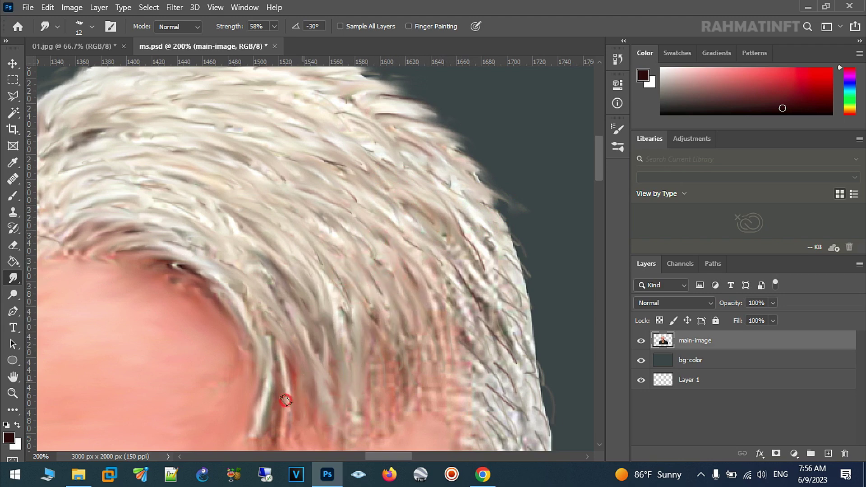
{"action": "left_click_drag", "start_coordinate": [217, 287], "coordinate": [243, 356]}
{"action": "mouse_move", "coordinate": [263, 270]}
{"action": "left_mouse_down"}
{"action": "mouse_move", "coordinate": [284, 321]}
{"action": "mouse_move", "coordinate": [251, 324]}
{"action": "mouse_move", "coordinate": [287, 290]}
{"action": "left_mouse_up"}
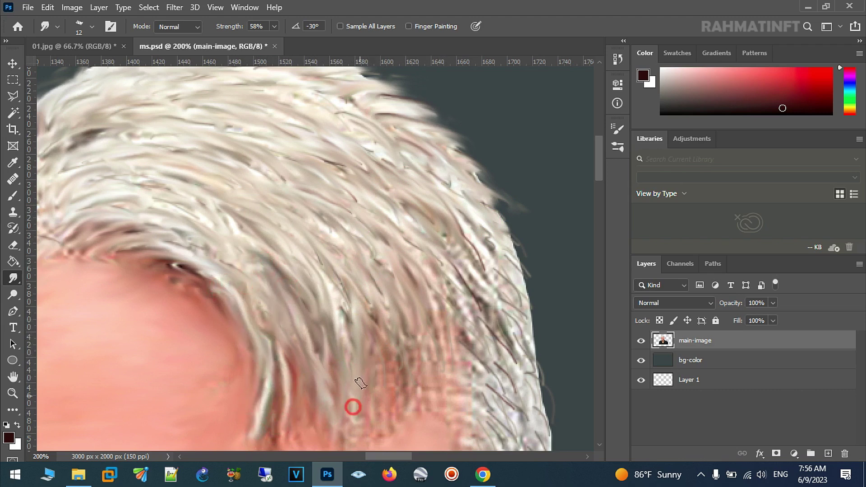
{"action": "mouse_move", "coordinate": [381, 319]}
{"action": "left_mouse_down"}
{"action": "mouse_move", "coordinate": [401, 366]}
{"action": "mouse_move", "coordinate": [442, 407]}
{"action": "mouse_move", "coordinate": [409, 371]}
{"action": "mouse_move", "coordinate": [392, 313]}
{"action": "left_mouse_up"}
{"action": "mouse_move", "coordinate": [376, 385]}
{"action": "left_mouse_down"}
{"action": "mouse_move", "coordinate": [289, 379]}
{"action": "mouse_move", "coordinate": [248, 397]}
{"action": "left_mouse_up"}
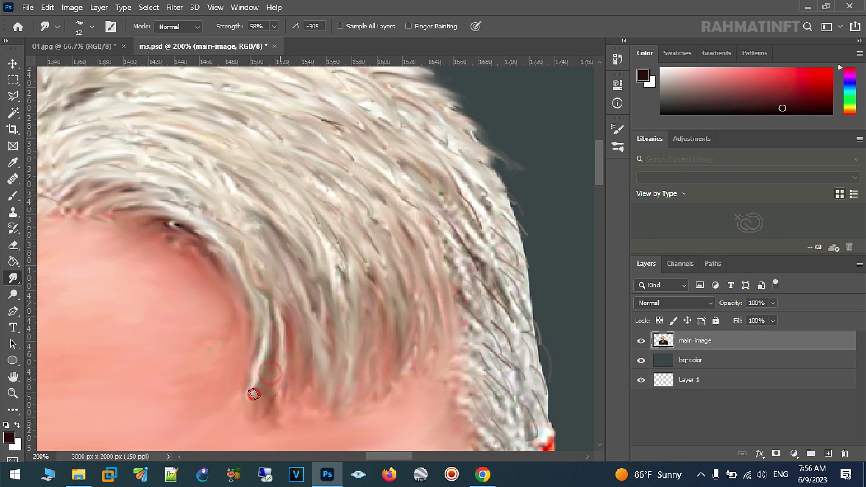
Smudge the right edge of the hair into streaky strands, pulling some outward
{"action": "left_click_drag", "start_coordinate": [483, 202], "coordinate": [464, 226]}
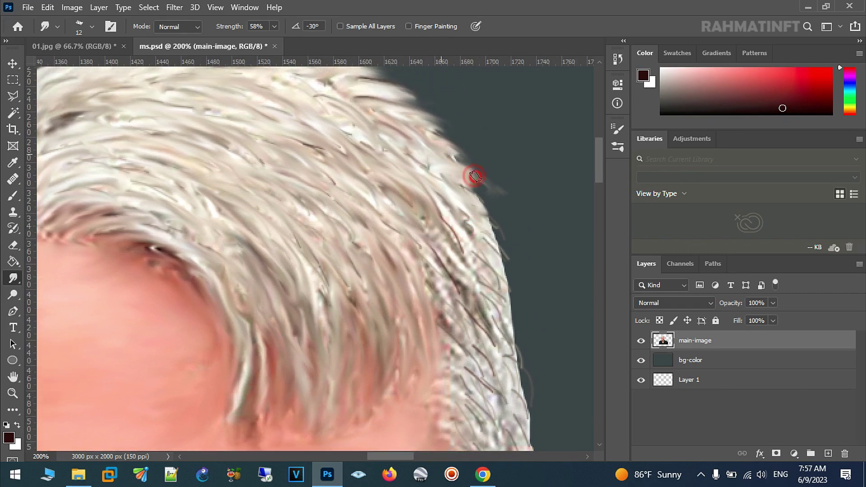
{"action": "left_click_drag", "start_coordinate": [464, 190], "coordinate": [462, 226]}
{"action": "mouse_move", "coordinate": [432, 197]}
{"action": "left_mouse_down"}
{"action": "mouse_move", "coordinate": [428, 243]}
{"action": "mouse_move", "coordinate": [444, 345]}
{"action": "left_mouse_up"}
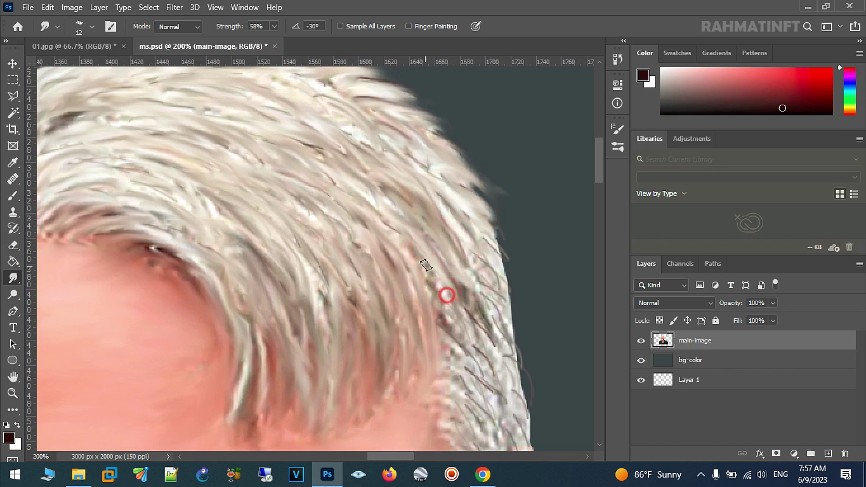
{"action": "mouse_move", "coordinate": [492, 242]}
{"action": "left_mouse_down"}
{"action": "mouse_move", "coordinate": [499, 277]}
{"action": "mouse_move", "coordinate": [487, 323]}
{"action": "mouse_move", "coordinate": [402, 244]}
{"action": "left_mouse_up"}
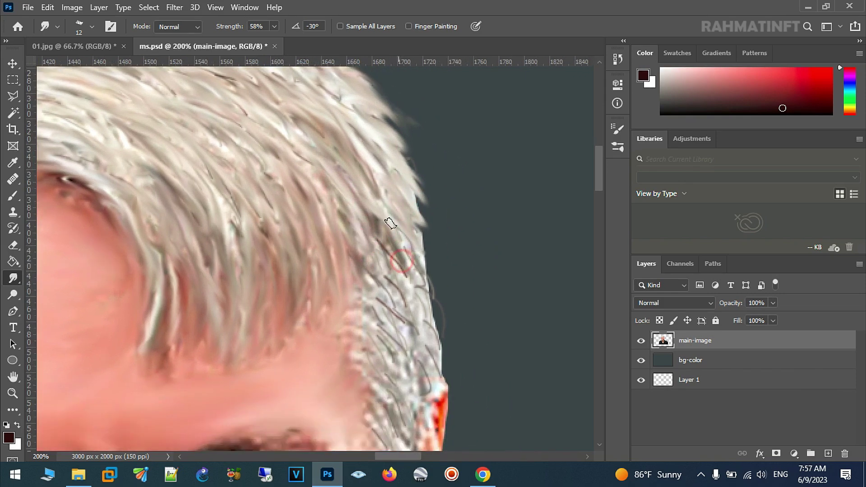
{"action": "mouse_move", "coordinate": [366, 201]}
{"action": "left_mouse_down"}
{"action": "mouse_move", "coordinate": [398, 294]}
{"action": "mouse_move", "coordinate": [374, 282]}
{"action": "left_mouse_up"}
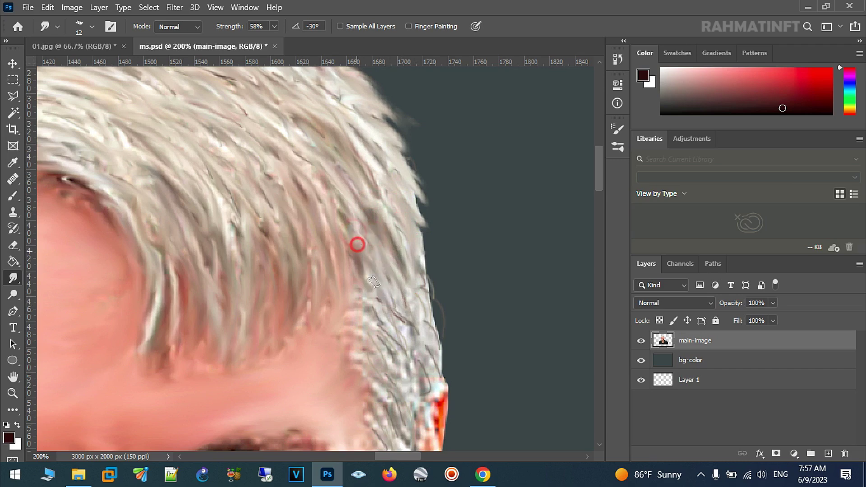
{"action": "mouse_move", "coordinate": [418, 284]}
{"action": "left_mouse_down"}
{"action": "mouse_move", "coordinate": [426, 267]}
{"action": "mouse_move", "coordinate": [428, 313]}
{"action": "left_mouse_up"}
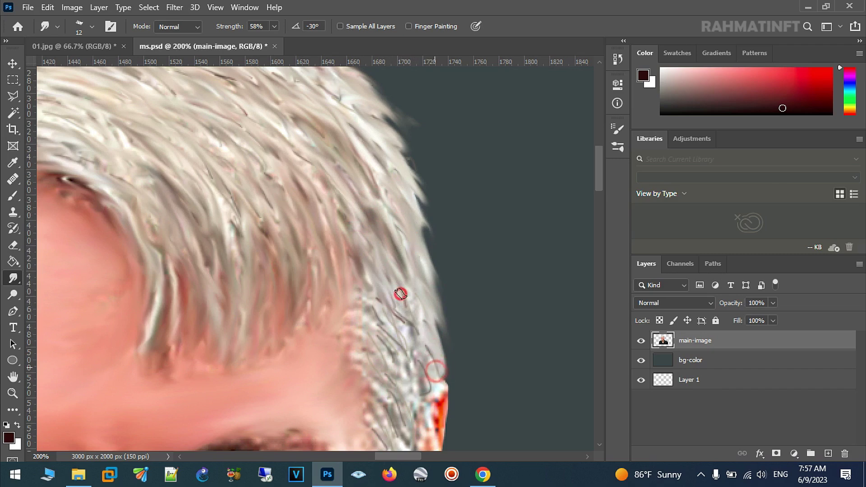
{"action": "mouse_move", "coordinate": [400, 294]}
{"action": "left_mouse_down"}
{"action": "mouse_move", "coordinate": [364, 259]}
{"action": "mouse_move", "coordinate": [363, 301]}
{"action": "mouse_move", "coordinate": [401, 393]}
{"action": "left_mouse_up"}
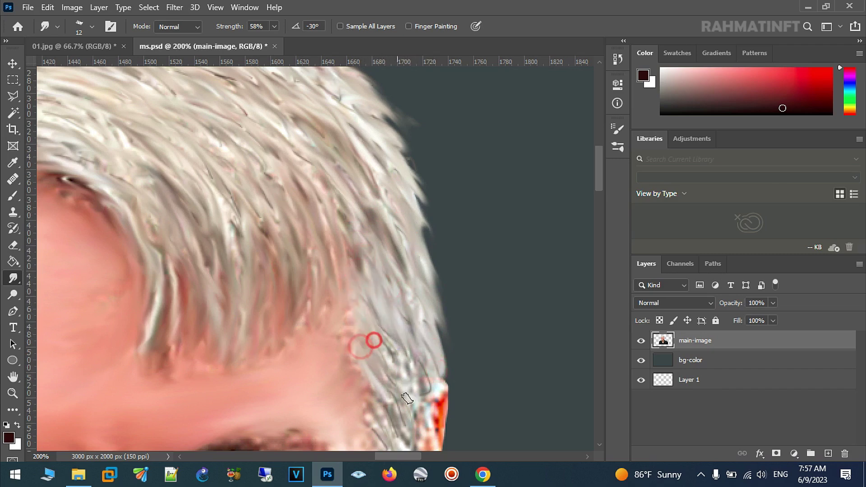
Continue smudging hair strands beside the eye and higher up the hair edge
{"action": "mouse_move", "coordinate": [432, 352]}
{"action": "left_mouse_down"}
{"action": "mouse_move", "coordinate": [406, 262]}
{"action": "mouse_move", "coordinate": [401, 335]}
{"action": "mouse_move", "coordinate": [373, 329]}
{"action": "mouse_move", "coordinate": [361, 242]}
{"action": "mouse_move", "coordinate": [363, 316]}
{"action": "mouse_move", "coordinate": [351, 304]}
{"action": "mouse_move", "coordinate": [381, 304]}
{"action": "mouse_move", "coordinate": [387, 357]}
{"action": "mouse_move", "coordinate": [360, 422]}
{"action": "mouse_move", "coordinate": [340, 356]}
{"action": "mouse_move", "coordinate": [346, 324]}
{"action": "mouse_move", "coordinate": [318, 275]}
{"action": "mouse_move", "coordinate": [389, 305]}
{"action": "mouse_move", "coordinate": [381, 348]}
{"action": "mouse_move", "coordinate": [407, 249]}
{"action": "left_mouse_up"}
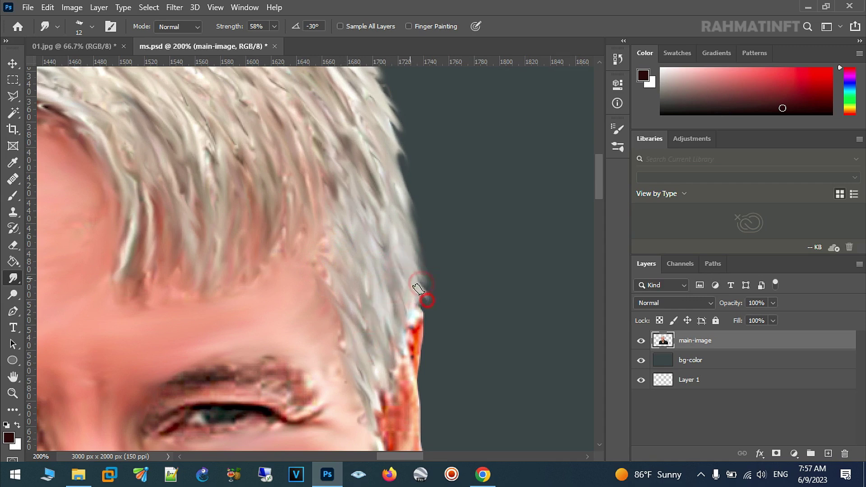
{"action": "mouse_move", "coordinate": [409, 208]}
{"action": "left_mouse_down"}
{"action": "mouse_move", "coordinate": [350, 217]}
{"action": "mouse_move", "coordinate": [318, 234]}
{"action": "mouse_move", "coordinate": [327, 253]}
{"action": "mouse_move", "coordinate": [316, 283]}
{"action": "mouse_move", "coordinate": [339, 338]}
{"action": "mouse_move", "coordinate": [336, 378]}
{"action": "left_mouse_up"}
{"action": "left_click_drag", "start_coordinate": [385, 368], "coordinate": [402, 289]}
{"action": "scroll", "coordinate": [406, 310], "scroll_direction": "up", "scroll_amount": 3}
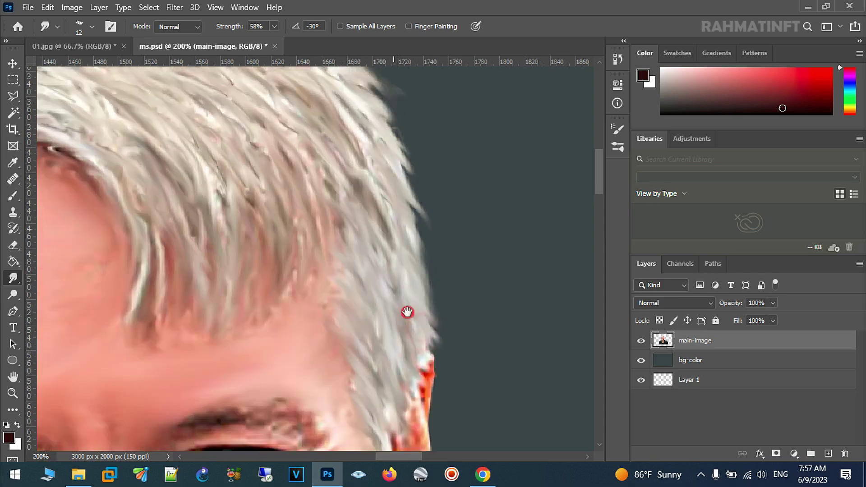
{"action": "scroll", "coordinate": [406, 310], "scroll_direction": "up", "scroll_amount": 2}
{"action": "mouse_move", "coordinate": [347, 280]}
{"action": "left_mouse_down"}
{"action": "mouse_move", "coordinate": [331, 183]}
{"action": "mouse_move", "coordinate": [337, 157]}
{"action": "left_mouse_up"}
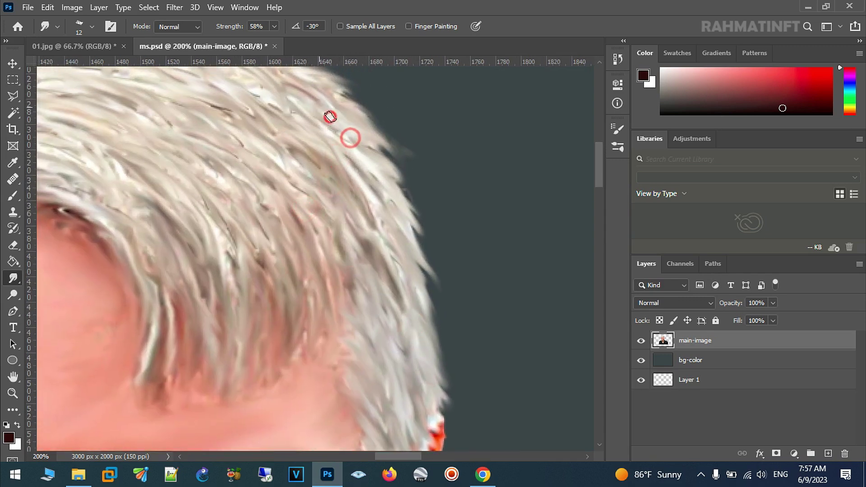
{"action": "left_click_drag", "start_coordinate": [242, 137], "coordinate": [247, 122]}
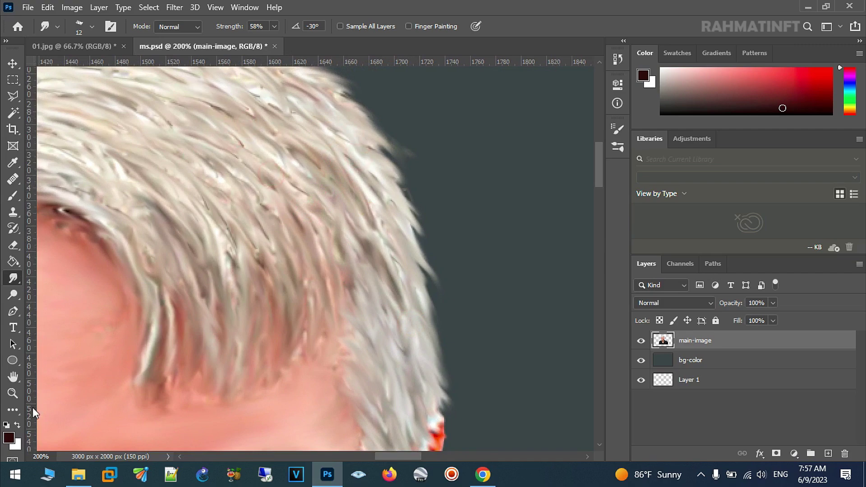
Zoom out to show the whole face
{"action": "left_click", "coordinate": [13, 393]}
{"action": "left_click", "coordinate": [229, 337], "text": "alt"}
{"action": "mouse_move", "coordinate": [253, 377]}
{"action": "left_mouse_down"}
{"action": "mouse_move", "coordinate": [354, 222]}
{"action": "mouse_move", "coordinate": [365, 221]}
{"action": "left_mouse_up"}
Zoom in on the mouth and smudge the left cheek and beard edge upward along the jaw
{"action": "double_click", "coordinate": [246, 352]}
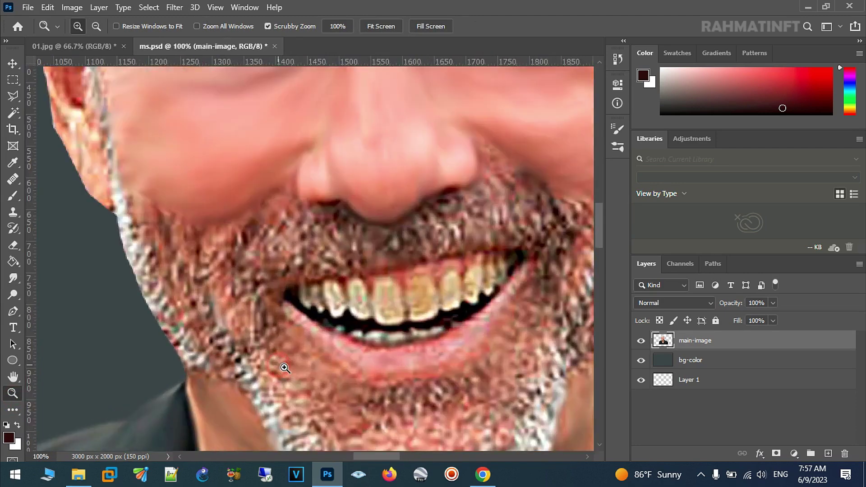
{"action": "left_click_drag", "start_coordinate": [221, 233], "coordinate": [241, 244]}
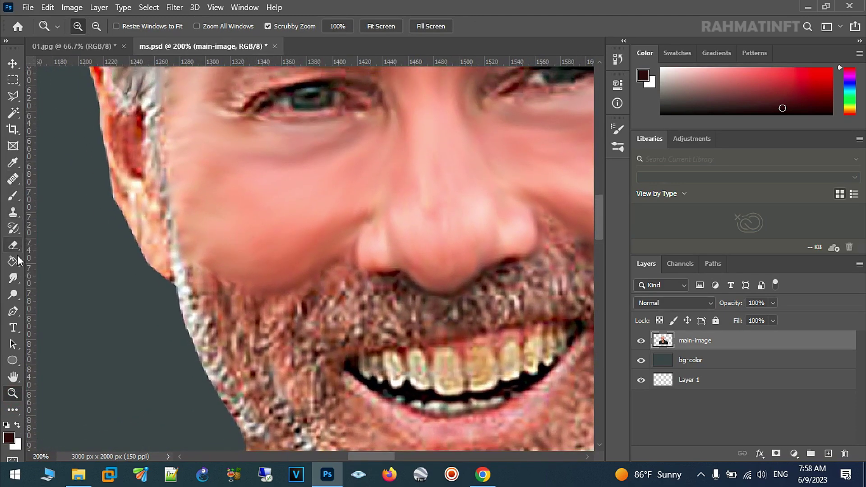
{"action": "left_click", "coordinate": [17, 278]}
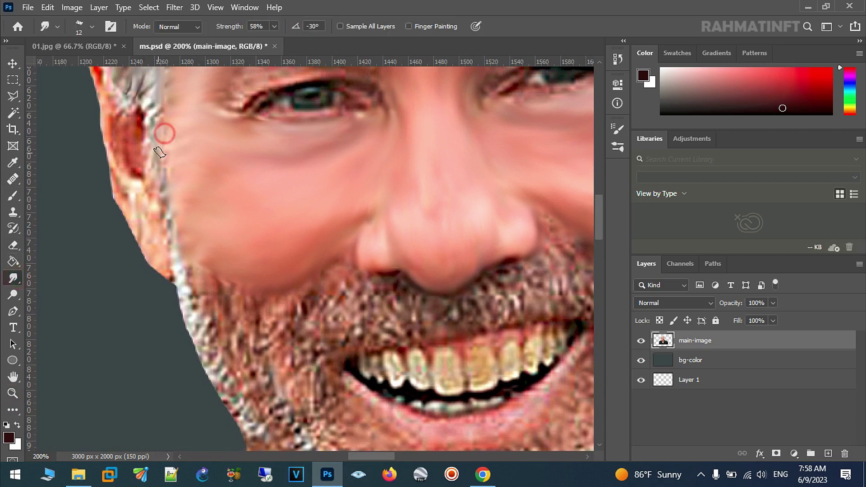
{"action": "left_click_drag", "start_coordinate": [169, 181], "coordinate": [201, 296]}
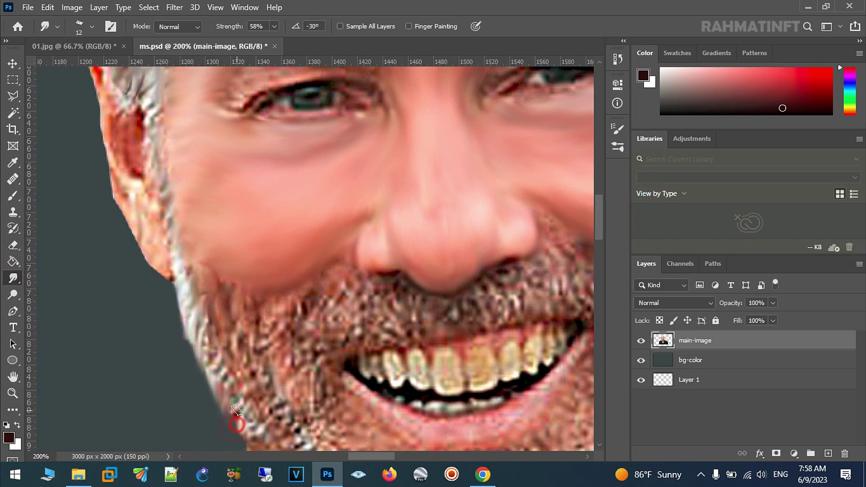
{"action": "left_click_drag", "start_coordinate": [247, 335], "coordinate": [284, 306]}
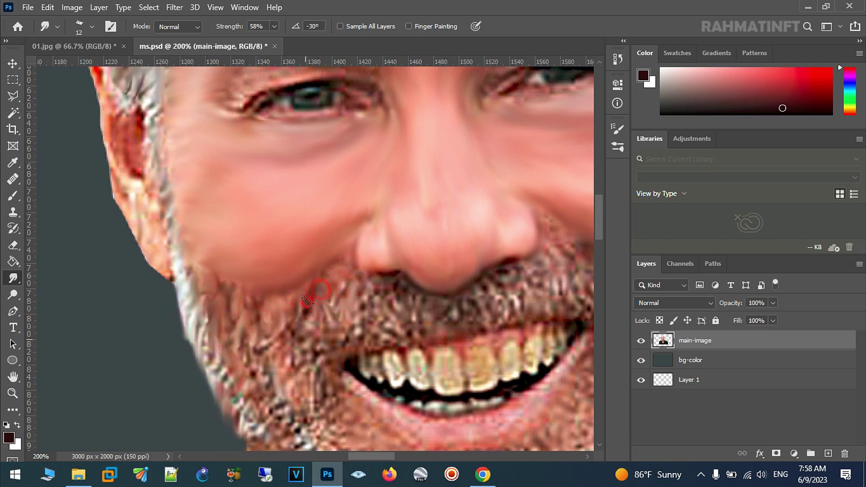
Streak beard strands near the mouth, down the jawline and across the chin
{"action": "left_click_drag", "start_coordinate": [273, 352], "coordinate": [222, 351]}
{"action": "left_click_drag", "start_coordinate": [200, 307], "coordinate": [239, 405]}
{"action": "left_click_drag", "start_coordinate": [296, 364], "coordinate": [321, 341]}
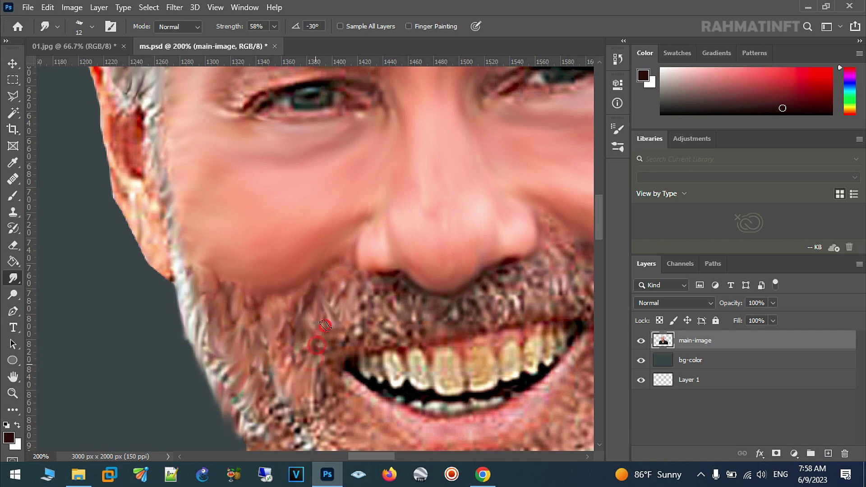
{"action": "scroll", "coordinate": [277, 344], "scroll_direction": "down", "scroll_amount": 3}
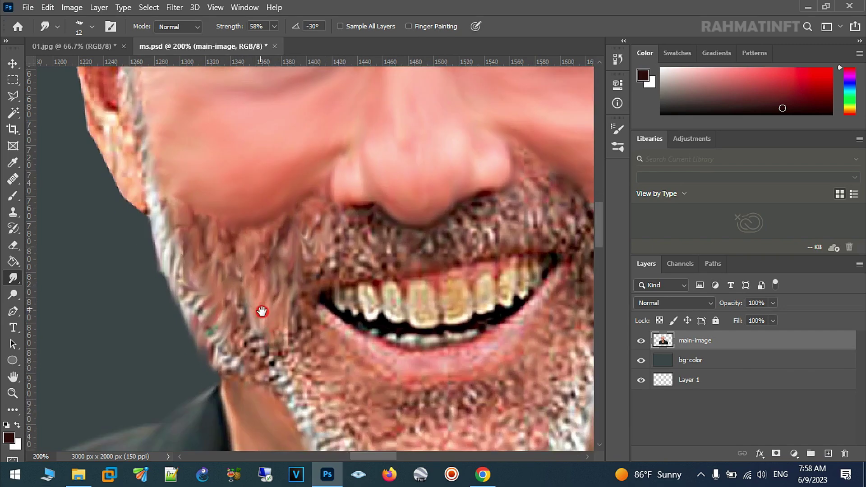
{"action": "left_click_drag", "start_coordinate": [247, 301], "coordinate": [208, 322]}
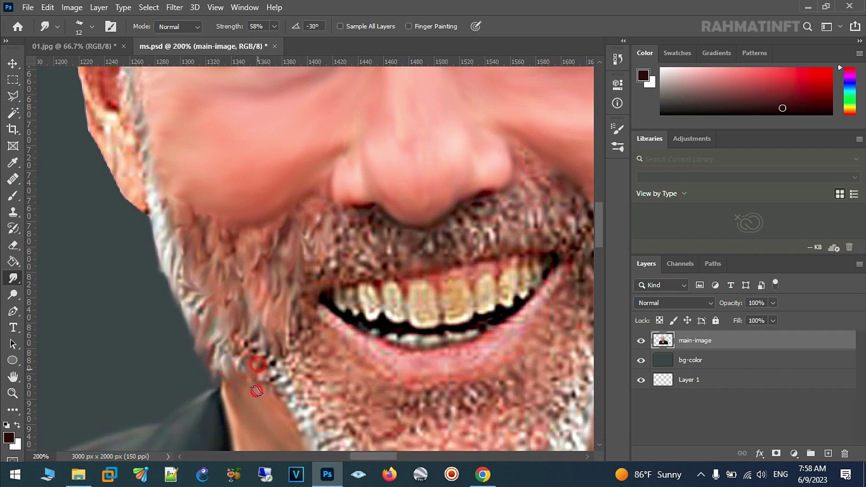
{"action": "mouse_move", "coordinate": [275, 411]}
{"action": "left_mouse_down"}
{"action": "mouse_move", "coordinate": [300, 397]}
{"action": "mouse_move", "coordinate": [315, 355]}
{"action": "mouse_move", "coordinate": [248, 334]}
{"action": "mouse_move", "coordinate": [227, 375]}
{"action": "mouse_move", "coordinate": [242, 422]}
{"action": "mouse_move", "coordinate": [273, 379]}
{"action": "left_mouse_up"}
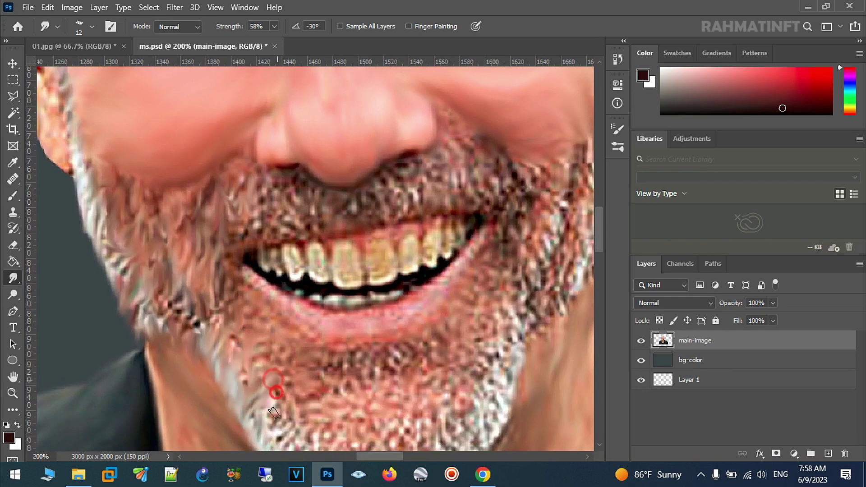
{"action": "mouse_move", "coordinate": [303, 421]}
{"action": "left_mouse_down"}
{"action": "mouse_move", "coordinate": [249, 363]}
{"action": "mouse_move", "coordinate": [289, 342]}
{"action": "mouse_move", "coordinate": [228, 410]}
{"action": "mouse_move", "coordinate": [253, 420]}
{"action": "mouse_move", "coordinate": [224, 395]}
{"action": "mouse_move", "coordinate": [271, 425]}
{"action": "mouse_move", "coordinate": [284, 415]}
{"action": "mouse_move", "coordinate": [290, 387]}
{"action": "mouse_move", "coordinate": [263, 369]}
{"action": "mouse_move", "coordinate": [291, 354]}
{"action": "mouse_move", "coordinate": [300, 329]}
{"action": "mouse_move", "coordinate": [344, 364]}
{"action": "mouse_move", "coordinate": [328, 366]}
{"action": "mouse_move", "coordinate": [355, 350]}
{"action": "mouse_move", "coordinate": [400, 357]}
{"action": "mouse_move", "coordinate": [373, 361]}
{"action": "mouse_move", "coordinate": [343, 396]}
{"action": "mouse_move", "coordinate": [295, 406]}
{"action": "mouse_move", "coordinate": [312, 437]}
{"action": "left_mouse_up"}
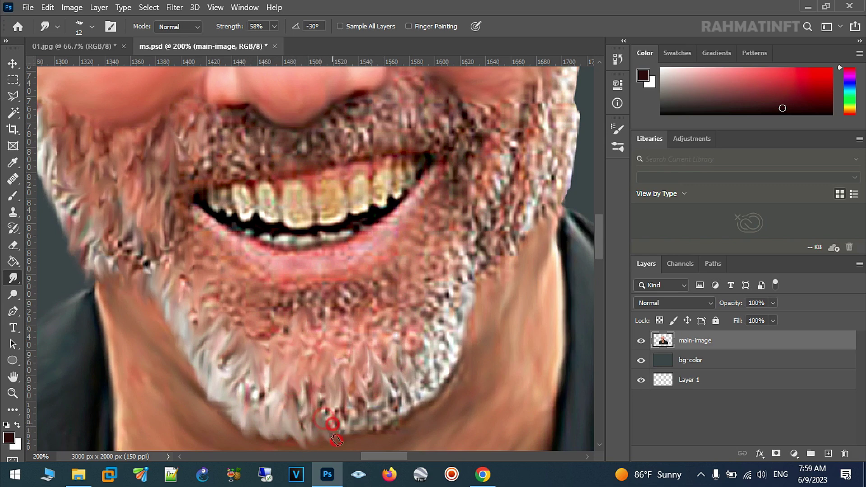
Smear beard strands across the lower chin, below the lip and along its edges
{"action": "scroll", "coordinate": [333, 415], "scroll_direction": "down", "scroll_amount": 2}
{"action": "scroll", "coordinate": [338, 393], "scroll_direction": "right", "scroll_amount": 3}
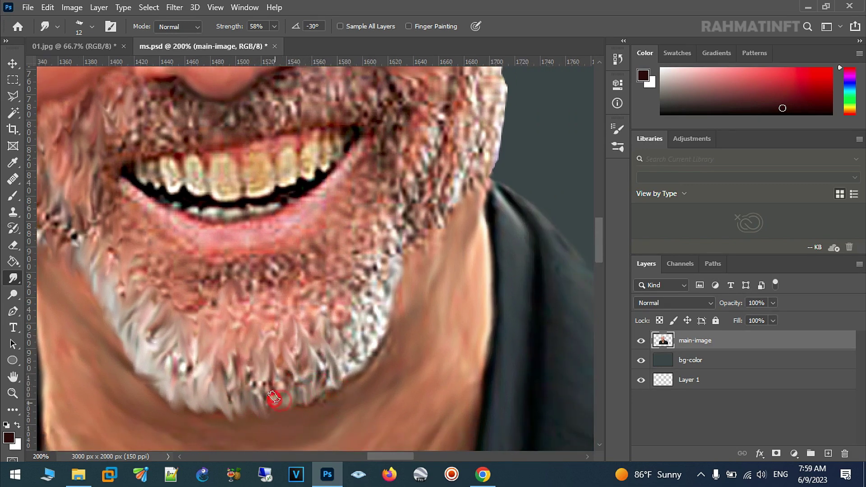
{"action": "left_click_drag", "start_coordinate": [229, 399], "coordinate": [336, 396]}
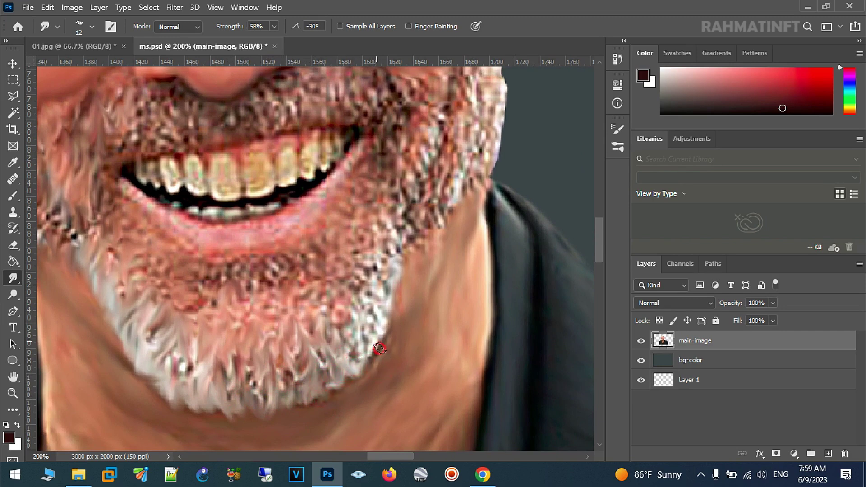
{"action": "mouse_move", "coordinate": [371, 363]}
{"action": "left_mouse_down"}
{"action": "mouse_move", "coordinate": [362, 315]}
{"action": "mouse_move", "coordinate": [345, 311]}
{"action": "mouse_move", "coordinate": [364, 305]}
{"action": "mouse_move", "coordinate": [375, 318]}
{"action": "mouse_move", "coordinate": [370, 291]}
{"action": "mouse_move", "coordinate": [397, 257]}
{"action": "mouse_move", "coordinate": [402, 232]}
{"action": "mouse_move", "coordinate": [311, 289]}
{"action": "mouse_move", "coordinate": [200, 299]}
{"action": "left_mouse_up"}
{"action": "left_click_drag", "start_coordinate": [242, 263], "coordinate": [242, 272]}
{"action": "left_click_drag", "start_coordinate": [176, 319], "coordinate": [174, 330]}
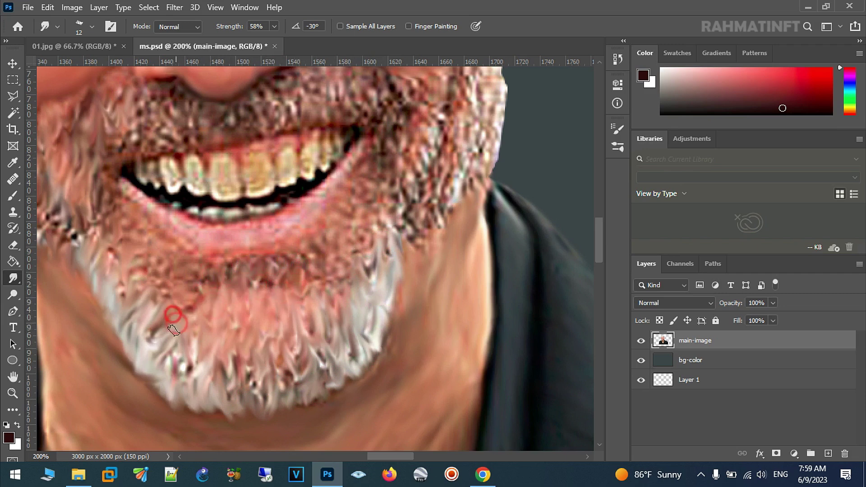
{"action": "mouse_move", "coordinate": [135, 279]}
{"action": "left_mouse_down"}
{"action": "mouse_move", "coordinate": [195, 367]}
{"action": "mouse_move", "coordinate": [191, 342]}
{"action": "mouse_move", "coordinate": [150, 314]}
{"action": "mouse_move", "coordinate": [232, 354]}
{"action": "mouse_move", "coordinate": [332, 344]}
{"action": "mouse_move", "coordinate": [389, 275]}
{"action": "left_mouse_up"}
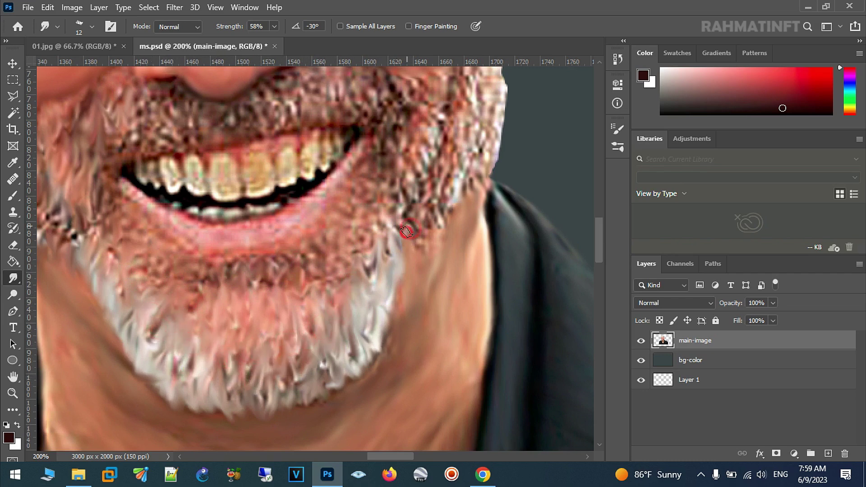
Push right-jaw beard hairs outward into the background, up to the mouth corner
{"action": "mouse_move", "coordinate": [433, 207]}
{"action": "left_mouse_down"}
{"action": "mouse_move", "coordinate": [401, 247]}
{"action": "mouse_move", "coordinate": [437, 240]}
{"action": "mouse_move", "coordinate": [451, 253]}
{"action": "mouse_move", "coordinate": [434, 255]}
{"action": "left_mouse_up"}
{"action": "scroll", "coordinate": [442, 230], "scroll_direction": "up", "scroll_amount": 2}
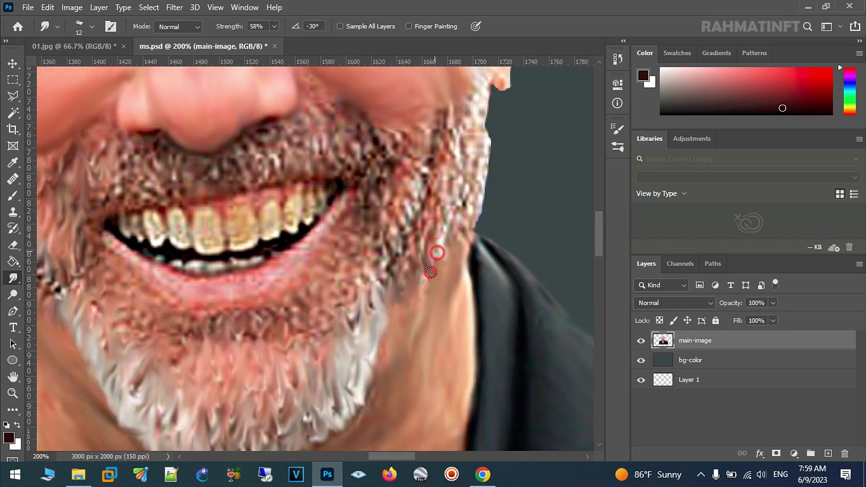
{"action": "mouse_move", "coordinate": [457, 208]}
{"action": "left_mouse_down"}
{"action": "mouse_move", "coordinate": [452, 234]}
{"action": "mouse_move", "coordinate": [485, 220]}
{"action": "left_mouse_up"}
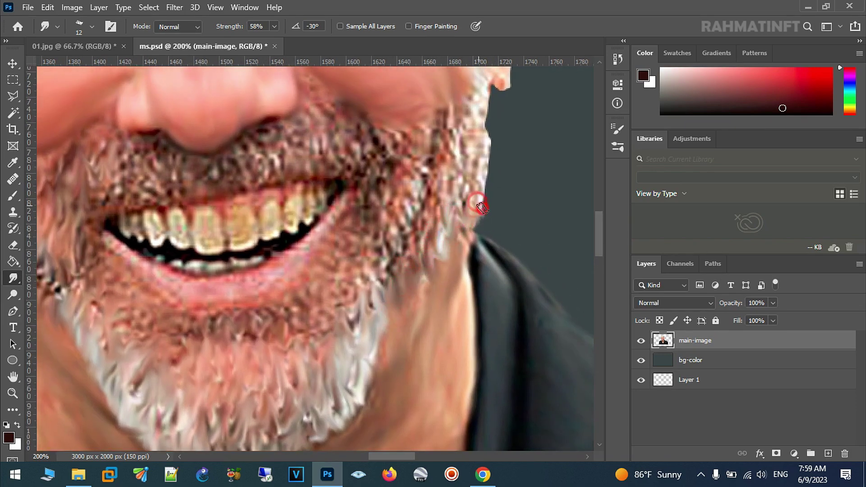
{"action": "left_click_drag", "start_coordinate": [472, 158], "coordinate": [458, 190]}
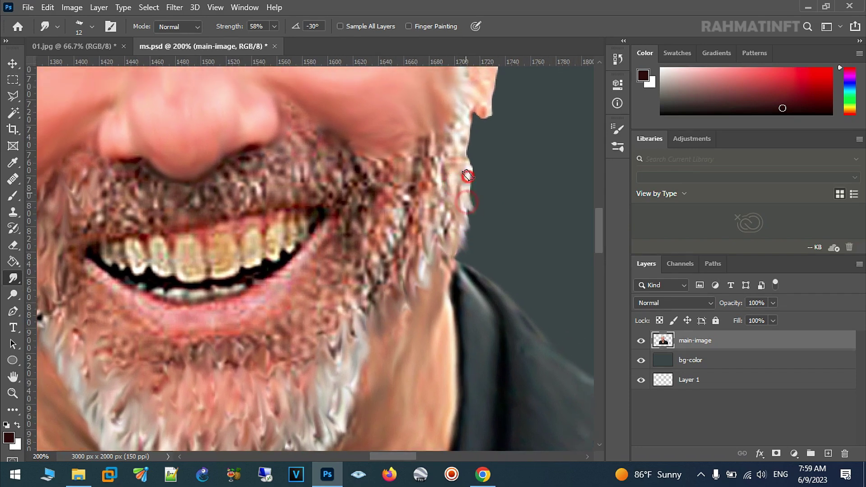
{"action": "mouse_move", "coordinate": [465, 127]}
{"action": "left_mouse_down"}
{"action": "mouse_move", "coordinate": [453, 120]}
{"action": "mouse_move", "coordinate": [431, 174]}
{"action": "left_mouse_up"}
{"action": "mouse_move", "coordinate": [421, 204]}
{"action": "left_mouse_down"}
{"action": "mouse_move", "coordinate": [407, 247]}
{"action": "mouse_move", "coordinate": [374, 289]}
{"action": "left_mouse_up"}
{"action": "left_click_drag", "start_coordinate": [388, 253], "coordinate": [424, 139]}
{"action": "left_click_drag", "start_coordinate": [395, 171], "coordinate": [393, 189]}
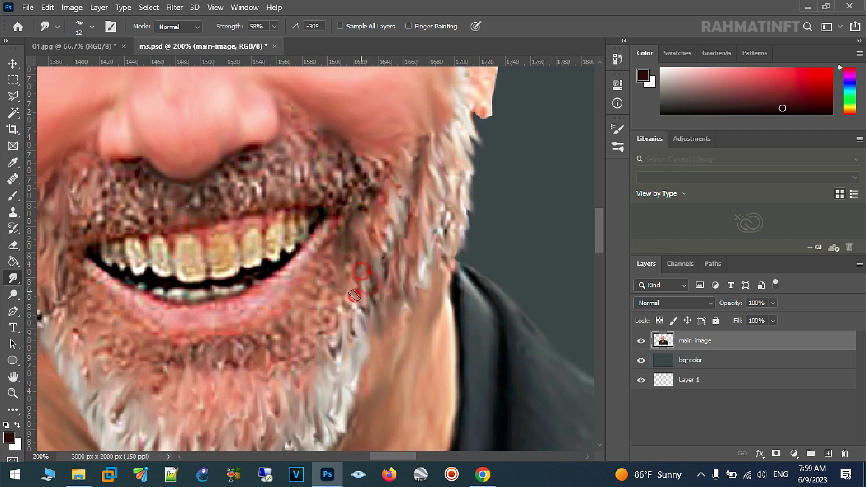
{"action": "left_click_drag", "start_coordinate": [387, 203], "coordinate": [360, 171]}
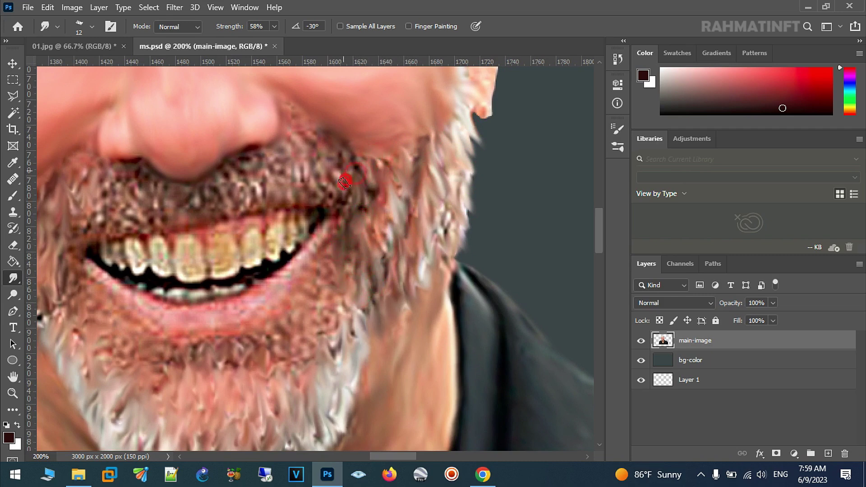
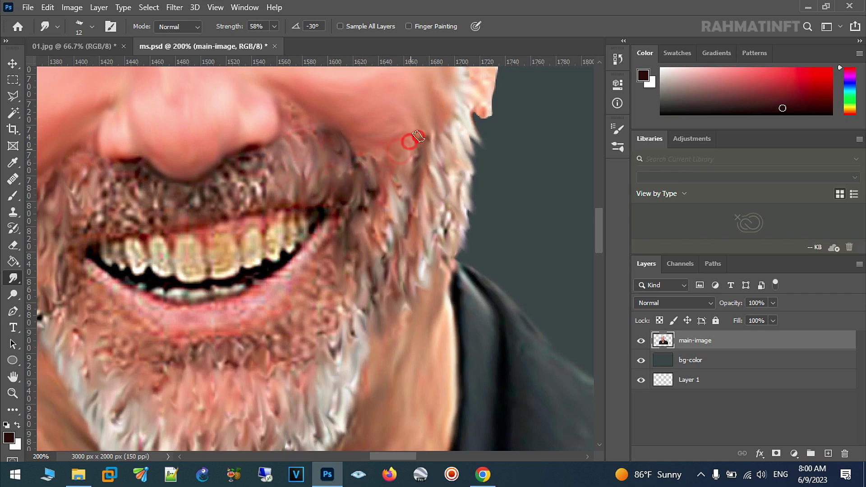
Smudge the mustache and the beard left of the mouth into painterly strokes
{"action": "scroll", "coordinate": [377, 164], "scroll_direction": "up", "scroll_amount": 2}
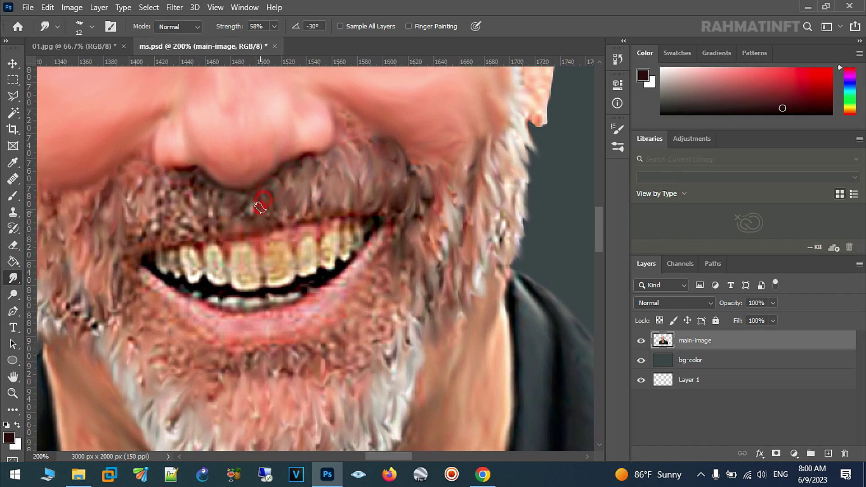
{"action": "left_click_drag", "start_coordinate": [260, 207], "coordinate": [260, 205]}
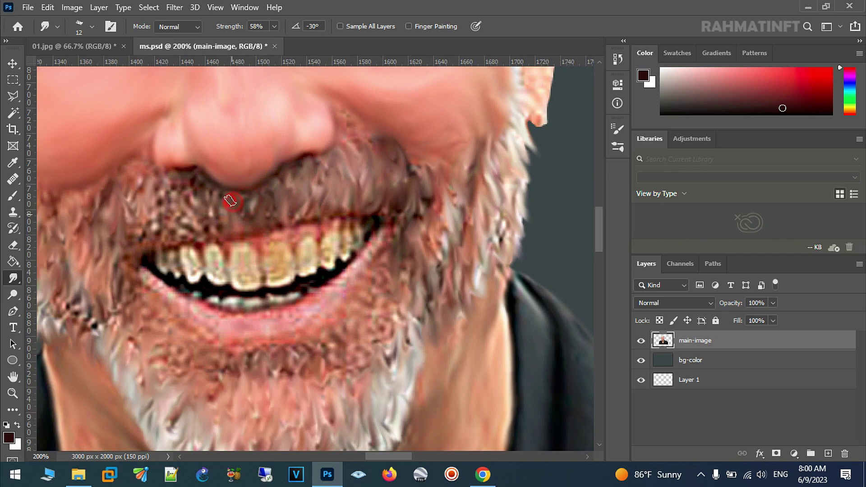
{"action": "mouse_move", "coordinate": [198, 222]}
{"action": "left_mouse_down"}
{"action": "mouse_move", "coordinate": [142, 188]}
{"action": "mouse_move", "coordinate": [174, 185]}
{"action": "left_mouse_up"}
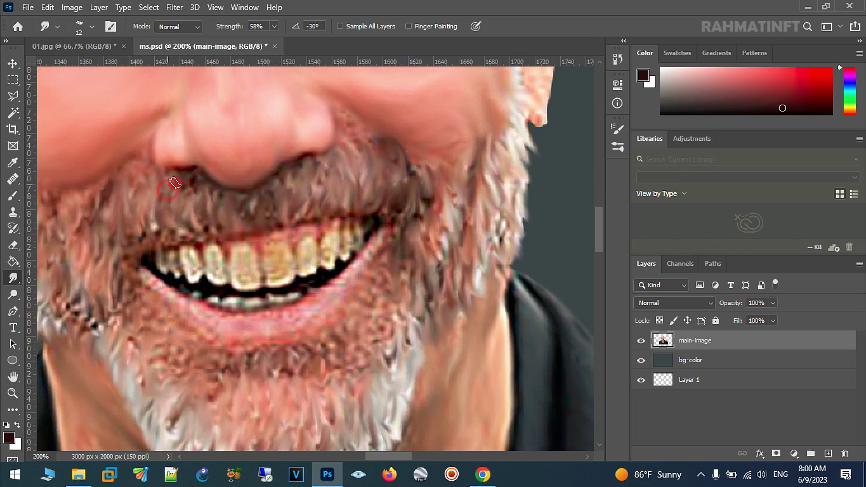
{"action": "mouse_move", "coordinate": [183, 228]}
{"action": "left_mouse_down"}
{"action": "mouse_move", "coordinate": [80, 264]}
{"action": "mouse_move", "coordinate": [227, 377]}
{"action": "mouse_move", "coordinate": [410, 327]}
{"action": "left_mouse_up"}
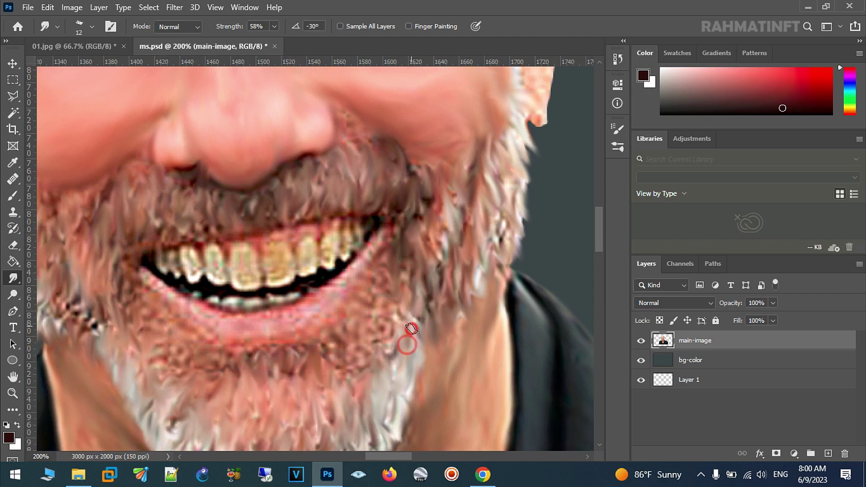
{"action": "left_click_drag", "start_coordinate": [411, 327], "coordinate": [410, 363]}
Smear the grey hair beside the right ear upward into smooth strokes
{"action": "scroll", "coordinate": [489, 260], "scroll_direction": "up", "scroll_amount": 1}
{"action": "scroll", "coordinate": [489, 259], "scroll_direction": "up", "scroll_amount": 2}
{"action": "left_click_drag", "start_coordinate": [501, 183], "coordinate": [507, 117]}
{"action": "scroll", "coordinate": [506, 120], "scroll_direction": "up", "scroll_amount": 1}
{"action": "mouse_move", "coordinate": [500, 176]}
{"action": "left_mouse_down"}
{"action": "mouse_move", "coordinate": [500, 96]}
{"action": "mouse_move", "coordinate": [479, 110]}
{"action": "mouse_move", "coordinate": [484, 83]}
{"action": "mouse_move", "coordinate": [513, 81]}
{"action": "left_mouse_up"}
{"action": "scroll", "coordinate": [514, 110], "scroll_direction": "up", "scroll_amount": 2}
{"action": "mouse_move", "coordinate": [514, 139]}
{"action": "left_mouse_down"}
{"action": "mouse_move", "coordinate": [512, 122]}
{"action": "mouse_move", "coordinate": [468, 106]}
{"action": "mouse_move", "coordinate": [494, 140]}
{"action": "left_mouse_up"}
{"action": "left_click_drag", "start_coordinate": [508, 258], "coordinate": [510, 271]}
{"action": "scroll", "coordinate": [518, 126], "scroll_direction": "down", "scroll_amount": 4}
Smooth both eyebrows from inner to outer ends into painterly strokes
{"action": "mouse_move", "coordinate": [568, 274]}
{"action": "left_mouse_down"}
{"action": "mouse_move", "coordinate": [262, 131]}
{"action": "mouse_move", "coordinate": [272, 145]}
{"action": "left_mouse_up"}
{"action": "left_click_drag", "start_coordinate": [197, 169], "coordinate": [178, 174]}
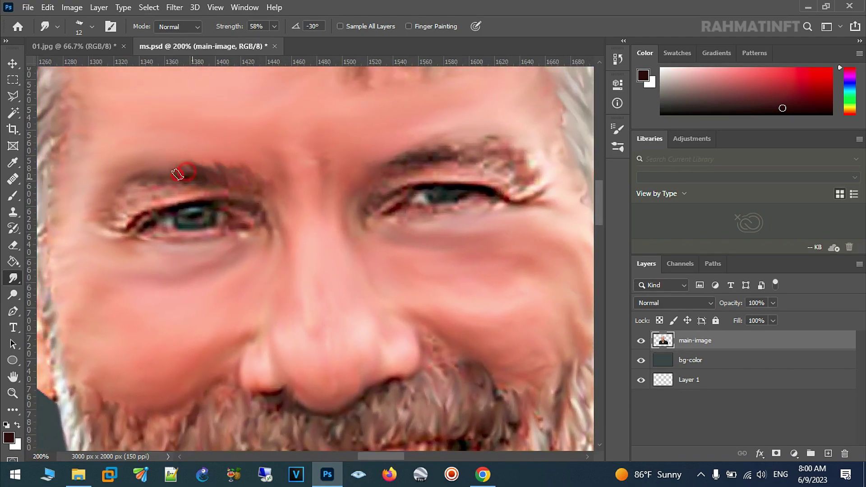
{"action": "left_click_drag", "start_coordinate": [130, 194], "coordinate": [116, 189]}
{"action": "mouse_move", "coordinate": [402, 166]}
{"action": "left_mouse_down"}
{"action": "mouse_move", "coordinate": [500, 137]}
{"action": "mouse_move", "coordinate": [531, 159]}
{"action": "left_mouse_up"}
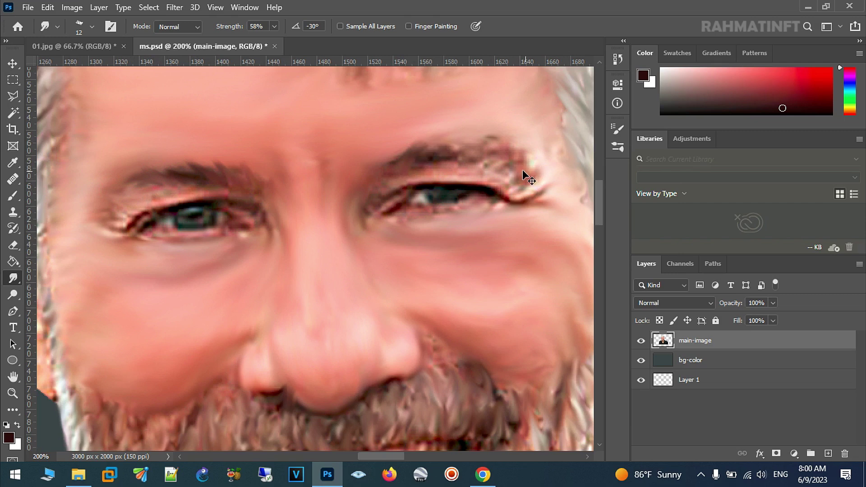
{"action": "mouse_move", "coordinate": [408, 158]}
{"action": "left_mouse_down"}
{"action": "mouse_move", "coordinate": [513, 158]}
{"action": "mouse_move", "coordinate": [525, 176]}
{"action": "left_mouse_up"}
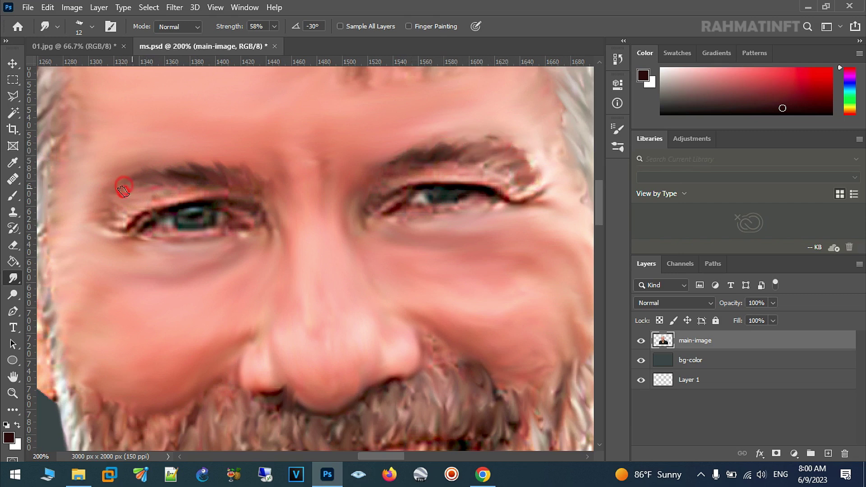
{"action": "mouse_move", "coordinate": [408, 149]}
{"action": "left_mouse_down"}
{"action": "mouse_move", "coordinate": [441, 141]}
{"action": "mouse_move", "coordinate": [505, 156]}
{"action": "left_mouse_up"}
{"action": "left_click_drag", "start_coordinate": [386, 265], "coordinate": [437, 81]}
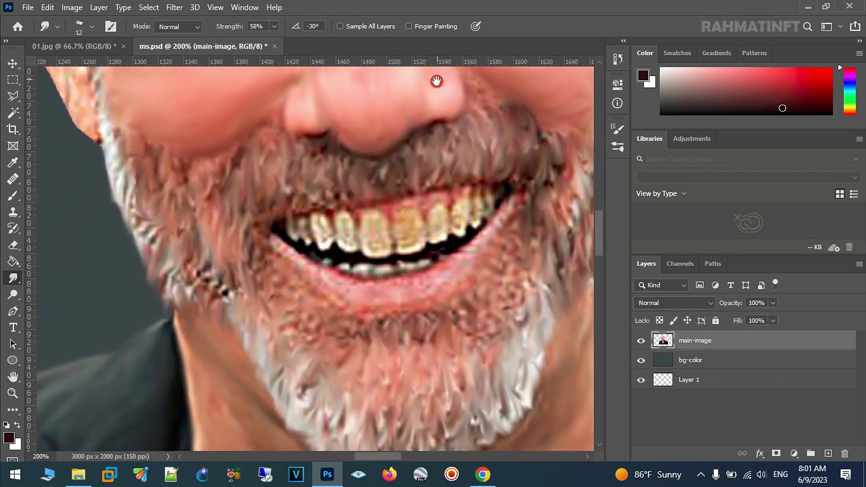
{"action": "left_click", "coordinate": [113, 25]}
Choose the hard round smudge tip and lower smudge strength to about 10%
{"action": "left_click", "coordinate": [504, 150]}
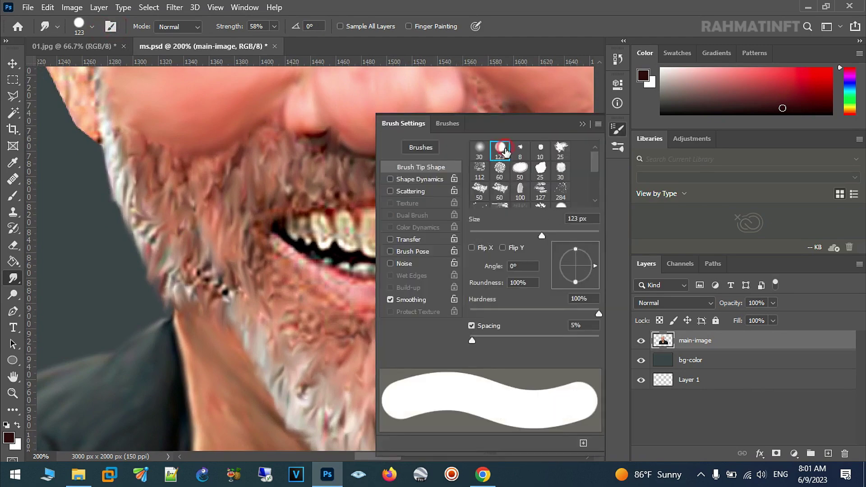
{"action": "left_click", "coordinate": [582, 125]}
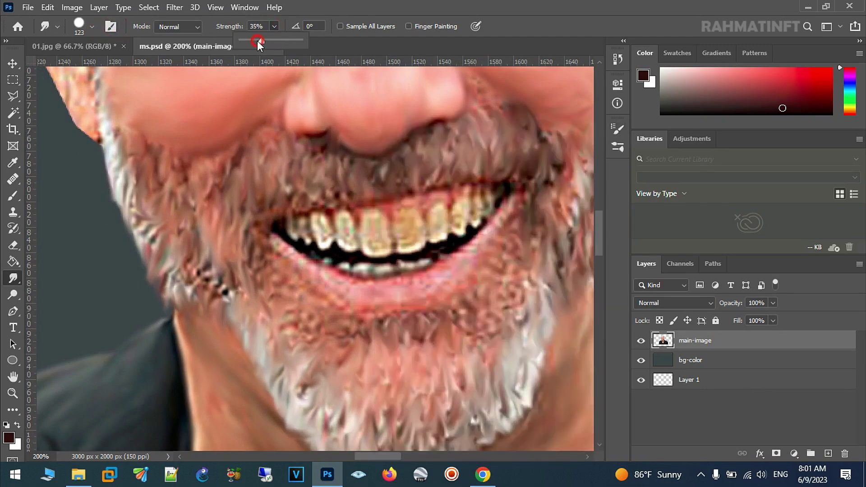
{"action": "left_click_drag", "start_coordinate": [247, 41], "coordinate": [247, 41]}
{"action": "left_click", "coordinate": [92, 28]}
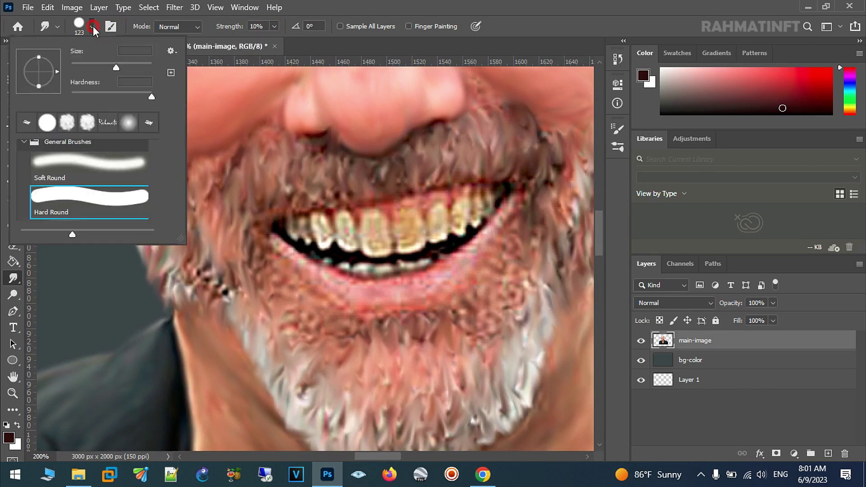
Shrink the smudge brush to 20 px and smooth the lower lip and chin beard
{"action": "type", "text": "20"}
{"action": "key", "text": "Return"}
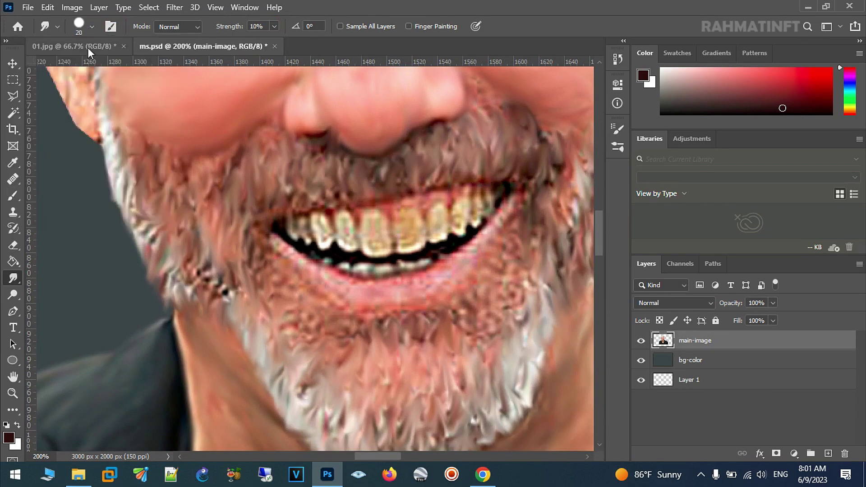
{"action": "mouse_move", "coordinate": [281, 293]}
{"action": "left_mouse_down"}
{"action": "mouse_move", "coordinate": [286, 286]}
{"action": "mouse_move", "coordinate": [308, 328]}
{"action": "mouse_move", "coordinate": [340, 348]}
{"action": "mouse_move", "coordinate": [297, 303]}
{"action": "mouse_move", "coordinate": [315, 314]}
{"action": "mouse_move", "coordinate": [299, 325]}
{"action": "mouse_move", "coordinate": [325, 315]}
{"action": "mouse_move", "coordinate": [283, 271]}
{"action": "mouse_move", "coordinate": [299, 270]}
{"action": "mouse_move", "coordinate": [300, 251]}
{"action": "mouse_move", "coordinate": [395, 296]}
{"action": "mouse_move", "coordinate": [457, 274]}
{"action": "mouse_move", "coordinate": [484, 282]}
{"action": "mouse_move", "coordinate": [474, 306]}
{"action": "mouse_move", "coordinate": [507, 286]}
{"action": "mouse_move", "coordinate": [512, 251]}
{"action": "mouse_move", "coordinate": [508, 292]}
{"action": "mouse_move", "coordinate": [480, 310]}
{"action": "mouse_move", "coordinate": [511, 290]}
{"action": "mouse_move", "coordinate": [508, 265]}
{"action": "mouse_move", "coordinate": [472, 265]}
{"action": "mouse_move", "coordinate": [503, 230]}
{"action": "mouse_move", "coordinate": [406, 300]}
{"action": "mouse_move", "coordinate": [357, 293]}
{"action": "mouse_move", "coordinate": [290, 263]}
{"action": "mouse_move", "coordinate": [323, 284]}
{"action": "mouse_move", "coordinate": [430, 288]}
{"action": "mouse_move", "coordinate": [489, 266]}
{"action": "mouse_move", "coordinate": [513, 240]}
{"action": "mouse_move", "coordinate": [499, 272]}
{"action": "left_mouse_up"}
{"action": "mouse_move", "coordinate": [433, 295]}
{"action": "left_mouse_down"}
{"action": "mouse_move", "coordinate": [441, 299]}
{"action": "mouse_move", "coordinate": [302, 300]}
{"action": "mouse_move", "coordinate": [309, 331]}
{"action": "mouse_move", "coordinate": [188, 311]}
{"action": "mouse_move", "coordinate": [199, 271]}
{"action": "mouse_move", "coordinate": [234, 309]}
{"action": "left_mouse_up"}
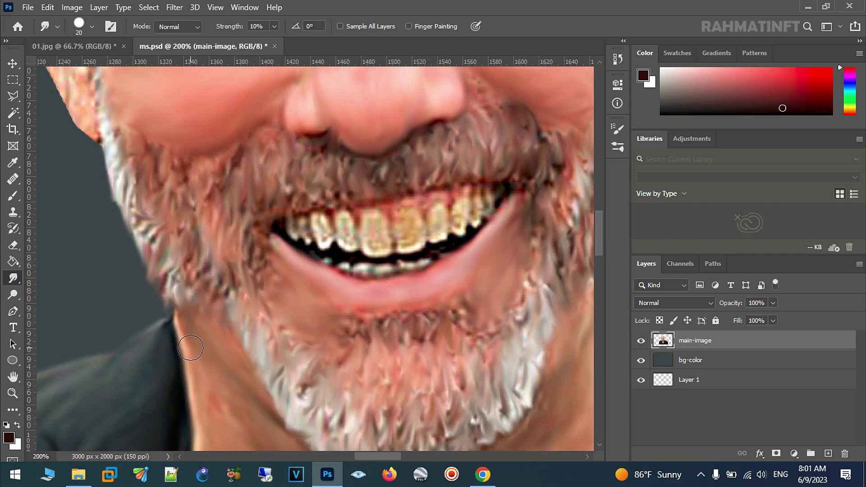
Zoom in on the teeth and set up a white 4 px paint brush
{"action": "left_click", "coordinate": [12, 393]}
{"action": "left_click", "coordinate": [380, 272]}
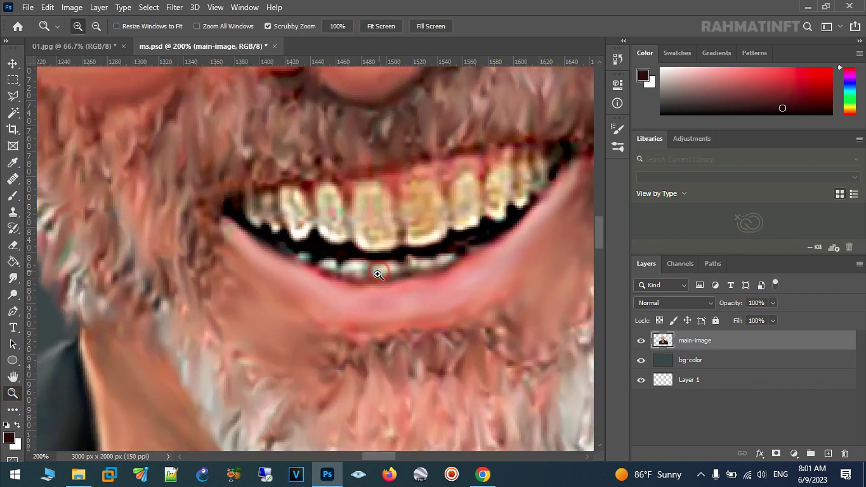
{"action": "left_click", "coordinate": [446, 219]}
{"action": "left_click_drag", "start_coordinate": [450, 219], "coordinate": [374, 245]}
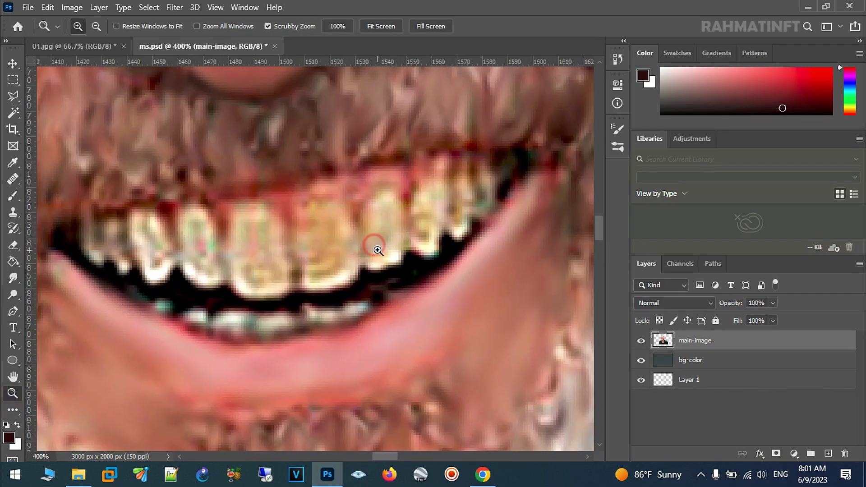
{"action": "left_click", "coordinate": [13, 196]}
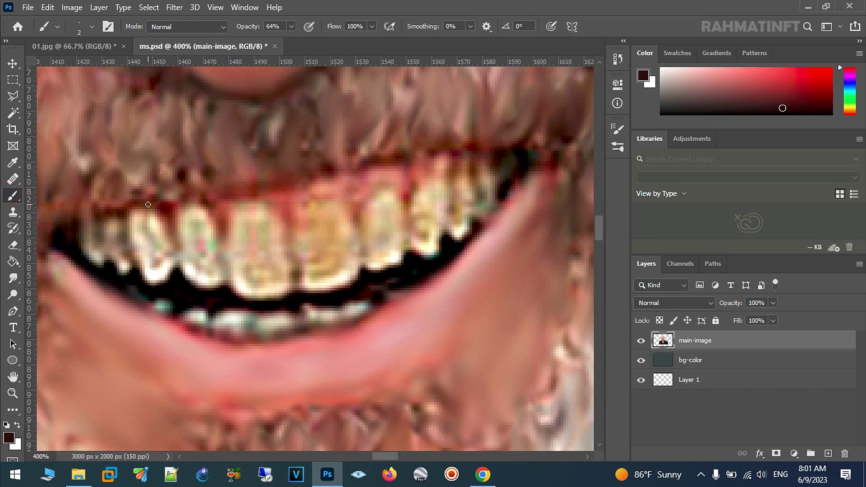
{"action": "left_click", "coordinate": [18, 426]}
{"action": "left_click", "coordinate": [92, 28]}
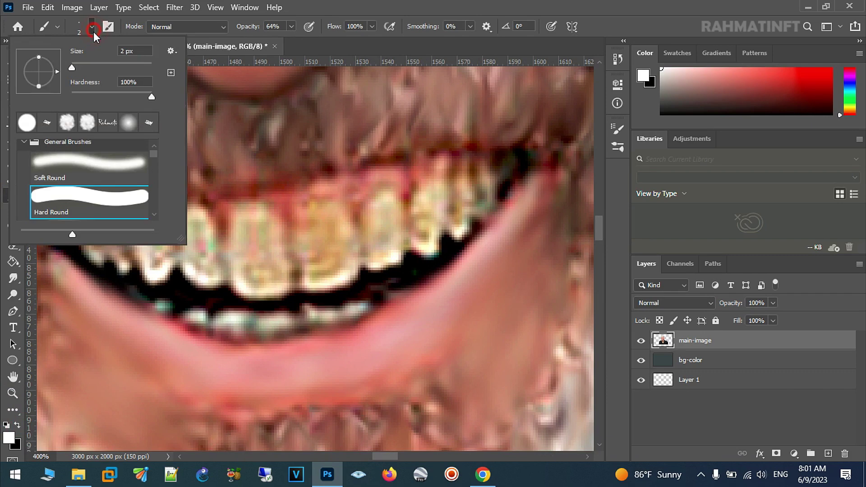
{"action": "left_click_drag", "start_coordinate": [71, 51], "coordinate": [75, 52]}
{"action": "key", "text": "Return"}
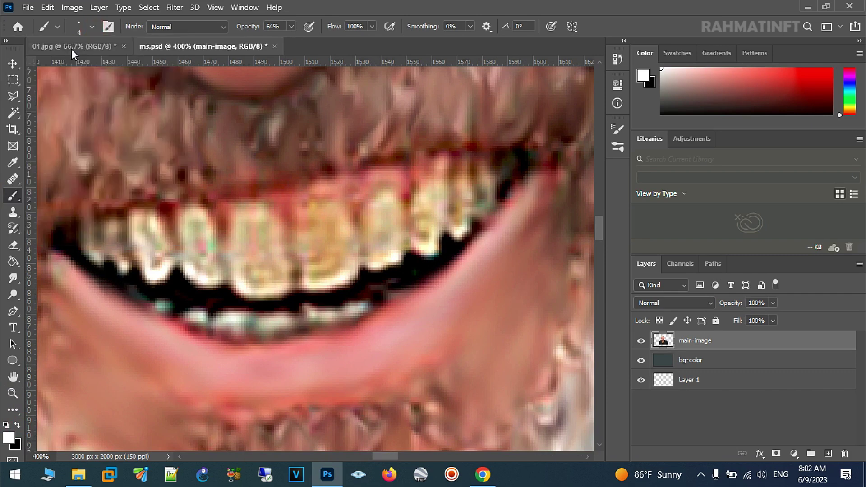
Paint the front upper teeth white, covering the brown patch and edges
{"action": "mouse_move", "coordinate": [240, 285]}
{"action": "left_mouse_down"}
{"action": "mouse_move", "coordinate": [241, 266]}
{"action": "mouse_move", "coordinate": [250, 273]}
{"action": "mouse_move", "coordinate": [275, 257]}
{"action": "mouse_move", "coordinate": [280, 265]}
{"action": "mouse_move", "coordinate": [279, 242]}
{"action": "mouse_move", "coordinate": [266, 253]}
{"action": "mouse_move", "coordinate": [239, 250]}
{"action": "mouse_move", "coordinate": [248, 214]}
{"action": "left_mouse_up"}
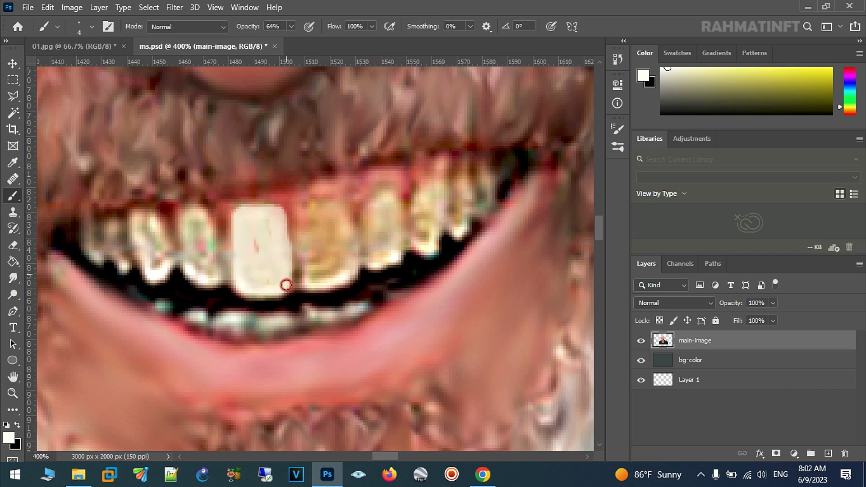
{"action": "left_click_drag", "start_coordinate": [307, 280], "coordinate": [307, 206]}
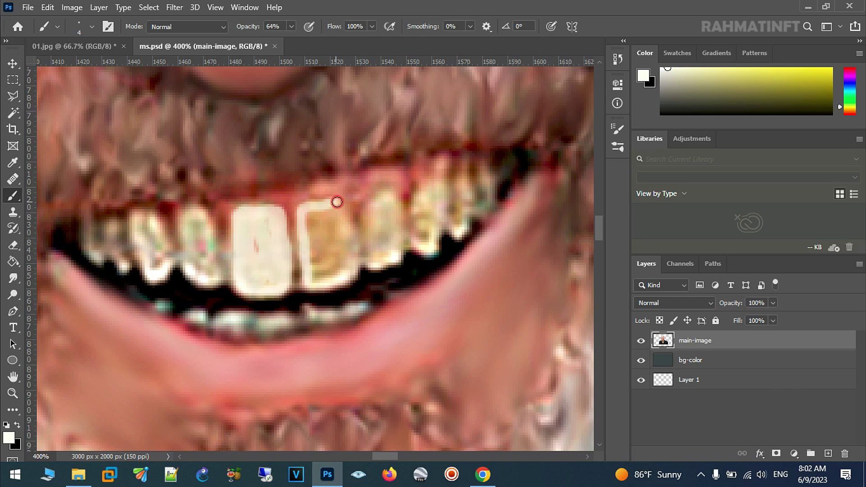
{"action": "mouse_move", "coordinate": [348, 226]}
{"action": "left_mouse_down"}
{"action": "mouse_move", "coordinate": [354, 266]}
{"action": "mouse_move", "coordinate": [314, 258]}
{"action": "left_mouse_up"}
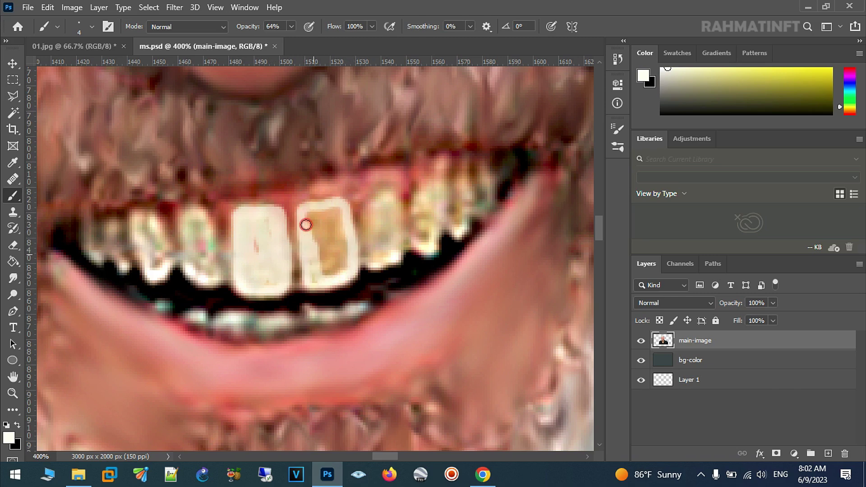
{"action": "mouse_move", "coordinate": [338, 221]}
{"action": "left_mouse_down"}
{"action": "mouse_move", "coordinate": [338, 214]}
{"action": "mouse_move", "coordinate": [321, 248]}
{"action": "mouse_move", "coordinate": [348, 265]}
{"action": "left_mouse_up"}
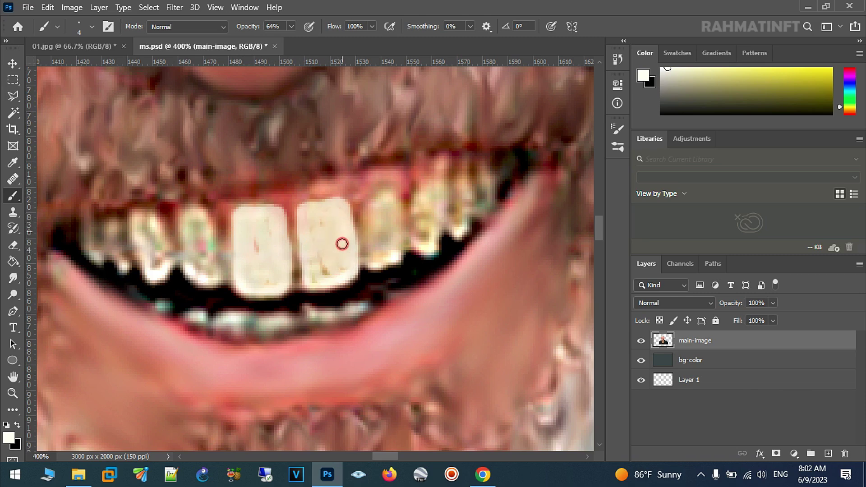
{"action": "mouse_move", "coordinate": [349, 212]}
{"action": "left_mouse_down"}
{"action": "mouse_move", "coordinate": [357, 243]}
{"action": "mouse_move", "coordinate": [375, 195]}
{"action": "mouse_move", "coordinate": [403, 198]}
{"action": "mouse_move", "coordinate": [403, 251]}
{"action": "mouse_move", "coordinate": [375, 262]}
{"action": "left_mouse_up"}
{"action": "mouse_move", "coordinate": [373, 199]}
{"action": "left_mouse_down"}
{"action": "mouse_move", "coordinate": [383, 201]}
{"action": "mouse_move", "coordinate": [397, 242]}
{"action": "mouse_move", "coordinate": [385, 232]}
{"action": "mouse_move", "coordinate": [416, 229]}
{"action": "mouse_move", "coordinate": [415, 186]}
{"action": "mouse_move", "coordinate": [441, 234]}
{"action": "mouse_move", "coordinate": [432, 221]}
{"action": "left_mouse_up"}
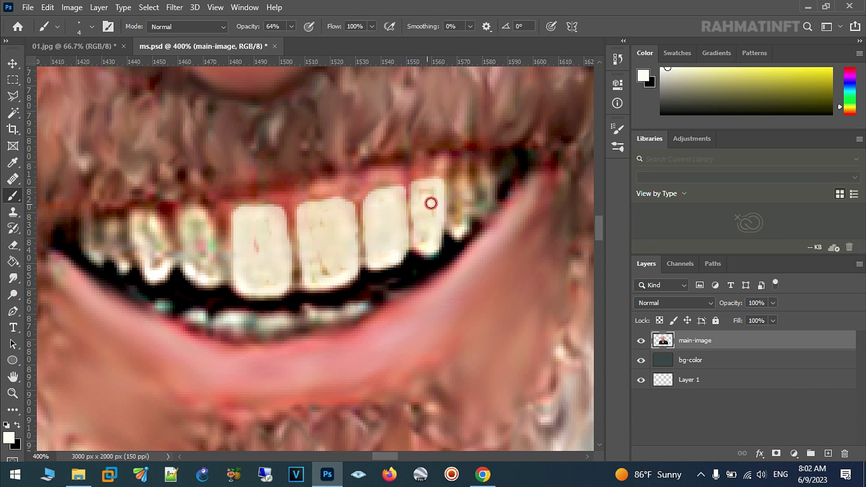
Whiten the remaining upper teeth, including the greenish streak, and the lower teeth
{"action": "mouse_move", "coordinate": [453, 174]}
{"action": "left_mouse_down"}
{"action": "mouse_move", "coordinate": [456, 230]}
{"action": "mouse_move", "coordinate": [467, 193]}
{"action": "mouse_move", "coordinate": [469, 206]}
{"action": "left_mouse_up"}
{"action": "mouse_move", "coordinate": [216, 222]}
{"action": "left_mouse_down"}
{"action": "mouse_move", "coordinate": [216, 258]}
{"action": "mouse_move", "coordinate": [204, 280]}
{"action": "mouse_move", "coordinate": [179, 210]}
{"action": "mouse_move", "coordinate": [213, 217]}
{"action": "mouse_move", "coordinate": [193, 232]}
{"action": "mouse_move", "coordinate": [207, 231]}
{"action": "left_mouse_up"}
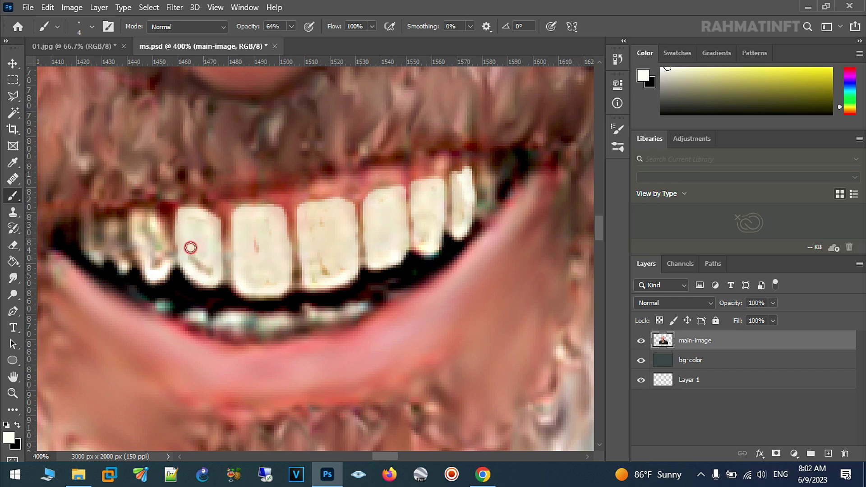
{"action": "mouse_move", "coordinate": [194, 234]}
{"action": "left_mouse_down"}
{"action": "mouse_move", "coordinate": [256, 255]}
{"action": "mouse_move", "coordinate": [263, 273]}
{"action": "mouse_move", "coordinate": [320, 276]}
{"action": "left_mouse_up"}
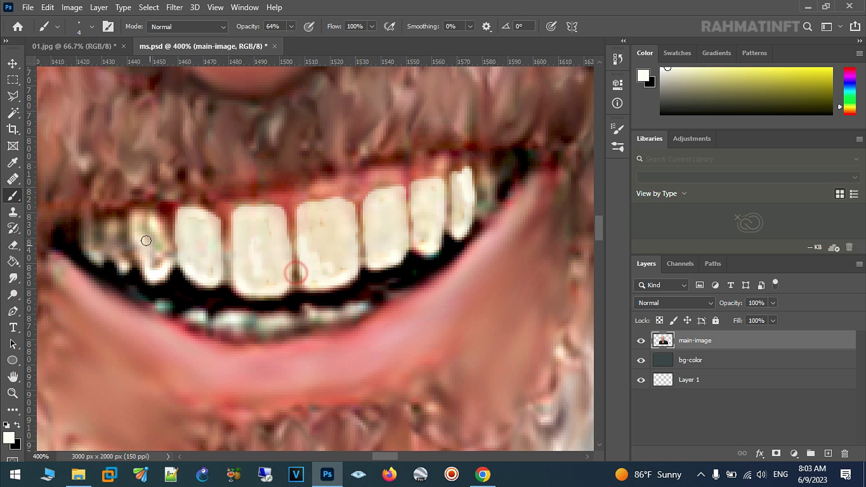
{"action": "mouse_move", "coordinate": [161, 259]}
{"action": "left_mouse_down"}
{"action": "mouse_move", "coordinate": [155, 218]}
{"action": "mouse_move", "coordinate": [154, 251]}
{"action": "left_mouse_up"}
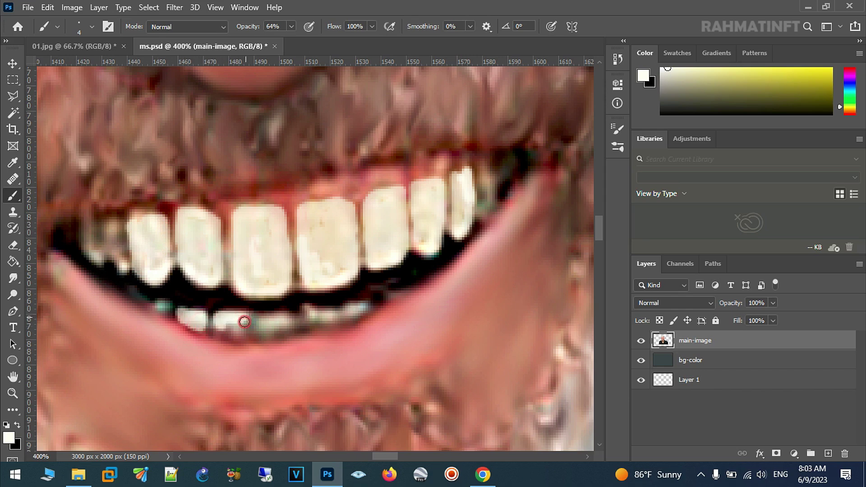
{"action": "left_click_drag", "start_coordinate": [232, 326], "coordinate": [244, 328]}
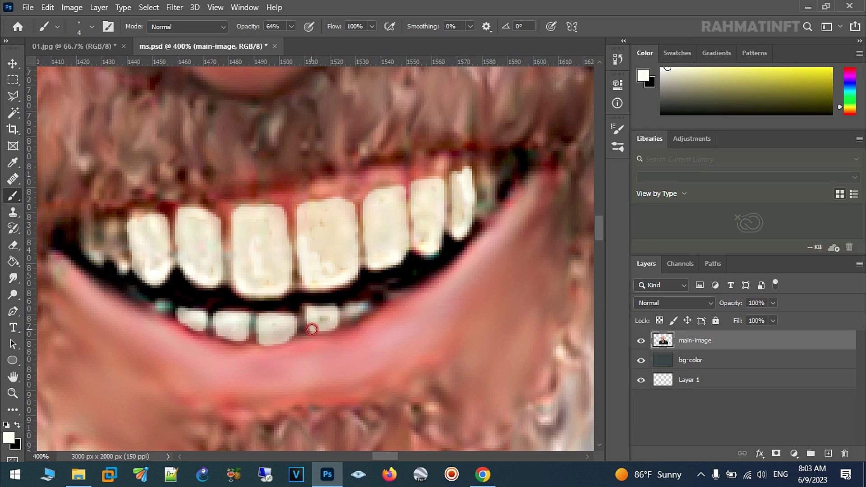
{"action": "left_click", "coordinate": [322, 324]}
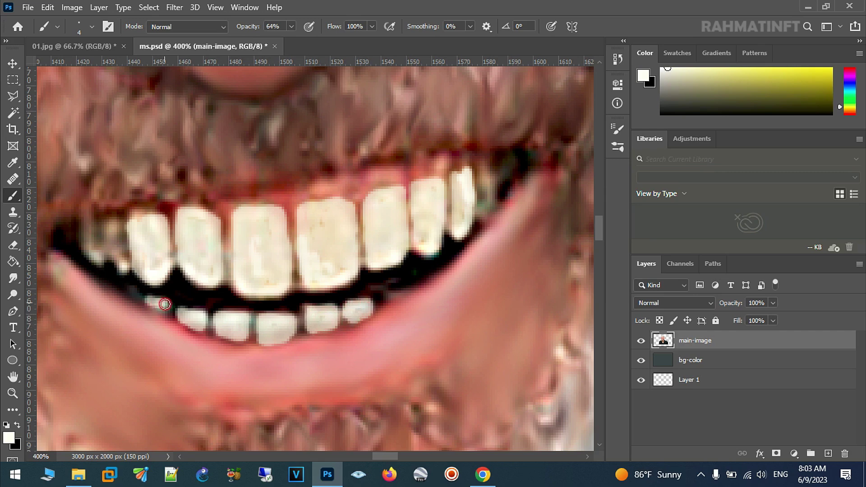
{"action": "left_click_drag", "start_coordinate": [387, 297], "coordinate": [405, 291]}
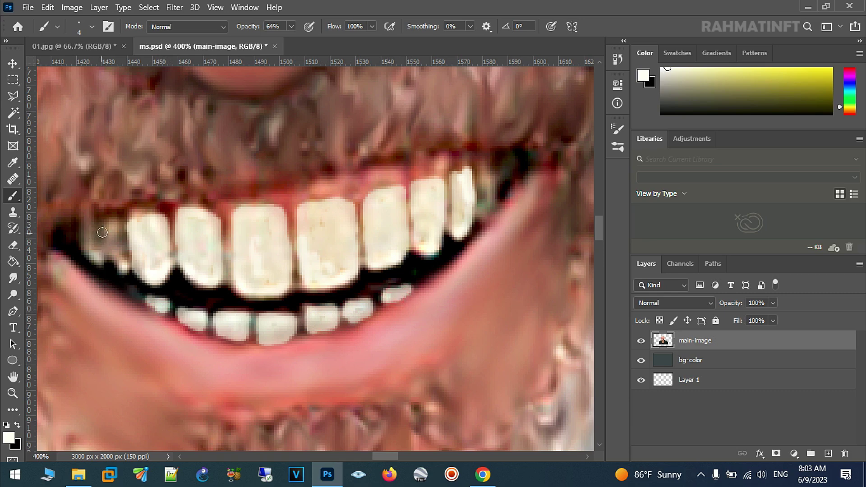
Smudge the upper gum line, tooth gaps and mouth corner with a 9 px brush
{"action": "left_click", "coordinate": [13, 278]}
{"action": "left_click", "coordinate": [92, 26]}
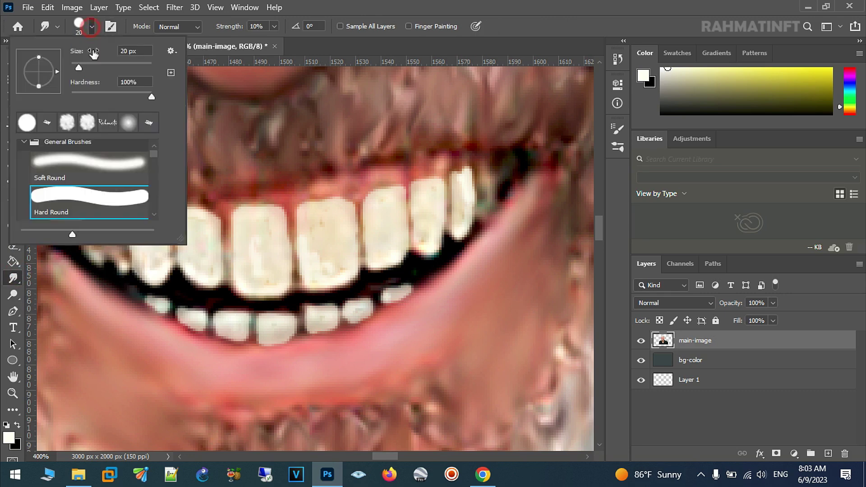
{"action": "left_click_drag", "start_coordinate": [77, 67], "coordinate": [74, 68]}
{"action": "left_click", "coordinate": [202, 236]}
{"action": "mouse_move", "coordinate": [131, 207]}
{"action": "left_mouse_down"}
{"action": "mouse_move", "coordinate": [483, 195]}
{"action": "mouse_move", "coordinate": [435, 209]}
{"action": "mouse_move", "coordinate": [449, 182]}
{"action": "mouse_move", "coordinate": [448, 219]}
{"action": "mouse_move", "coordinate": [356, 236]}
{"action": "mouse_move", "coordinate": [379, 262]}
{"action": "mouse_move", "coordinate": [399, 205]}
{"action": "mouse_move", "coordinate": [308, 278]}
{"action": "mouse_move", "coordinate": [343, 254]}
{"action": "mouse_move", "coordinate": [350, 229]}
{"action": "mouse_move", "coordinate": [302, 205]}
{"action": "mouse_move", "coordinate": [318, 195]}
{"action": "mouse_move", "coordinate": [232, 205]}
{"action": "mouse_move", "coordinate": [272, 228]}
{"action": "mouse_move", "coordinate": [290, 224]}
{"action": "mouse_move", "coordinate": [244, 283]}
{"action": "mouse_move", "coordinate": [208, 234]}
{"action": "mouse_move", "coordinate": [207, 267]}
{"action": "mouse_move", "coordinate": [189, 248]}
{"action": "mouse_move", "coordinate": [184, 207]}
{"action": "mouse_move", "coordinate": [149, 273]}
{"action": "mouse_move", "coordinate": [129, 248]}
{"action": "mouse_move", "coordinate": [150, 211]}
{"action": "mouse_move", "coordinate": [99, 232]}
{"action": "mouse_move", "coordinate": [114, 265]}
{"action": "mouse_move", "coordinate": [101, 258]}
{"action": "mouse_move", "coordinate": [113, 266]}
{"action": "mouse_move", "coordinate": [97, 203]}
{"action": "mouse_move", "coordinate": [125, 202]}
{"action": "mouse_move", "coordinate": [137, 180]}
{"action": "mouse_move", "coordinate": [180, 168]}
{"action": "mouse_move", "coordinate": [268, 166]}
{"action": "mouse_move", "coordinate": [540, 119]}
{"action": "left_mouse_up"}
{"action": "mouse_move", "coordinate": [152, 312]}
{"action": "left_mouse_down"}
{"action": "mouse_move", "coordinate": [147, 304]}
{"action": "mouse_move", "coordinate": [158, 296]}
{"action": "left_mouse_up"}
{"action": "mouse_move", "coordinate": [214, 303]}
{"action": "left_mouse_down"}
{"action": "mouse_move", "coordinate": [340, 300]}
{"action": "mouse_move", "coordinate": [431, 276]}
{"action": "mouse_move", "coordinate": [489, 246]}
{"action": "mouse_move", "coordinate": [499, 185]}
{"action": "mouse_move", "coordinate": [522, 171]}
{"action": "mouse_move", "coordinate": [507, 193]}
{"action": "mouse_move", "coordinate": [527, 179]}
{"action": "left_mouse_up"}
{"action": "left_click_drag", "start_coordinate": [384, 305], "coordinate": [403, 293]}
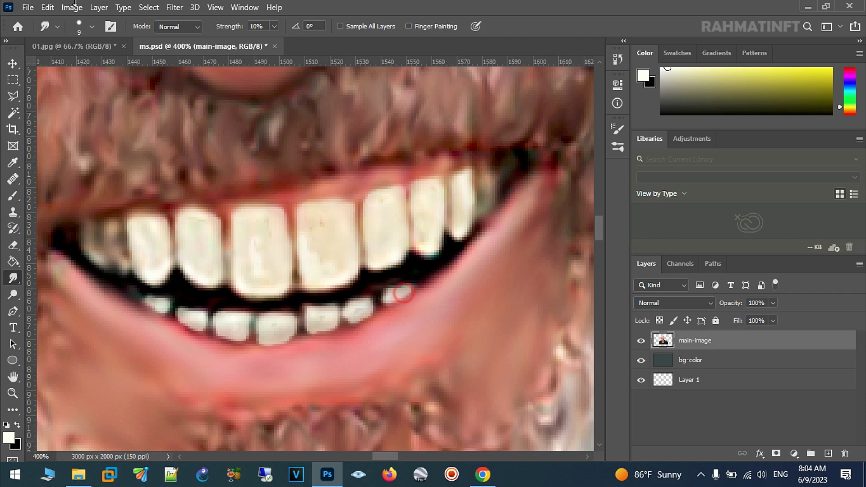
Soften the lower teeth edges with a 5 px smudge brush
{"action": "left_click", "coordinate": [92, 26]}
{"action": "type", "text": "5"}
{"action": "key", "text": "Return"}
{"action": "mouse_move", "coordinate": [323, 332]}
{"action": "left_mouse_down"}
{"action": "mouse_move", "coordinate": [345, 323]}
{"action": "mouse_move", "coordinate": [348, 304]}
{"action": "mouse_move", "coordinate": [395, 294]}
{"action": "mouse_move", "coordinate": [385, 290]}
{"action": "mouse_move", "coordinate": [396, 280]}
{"action": "mouse_move", "coordinate": [290, 337]}
{"action": "mouse_move", "coordinate": [232, 350]}
{"action": "mouse_move", "coordinate": [222, 334]}
{"action": "mouse_move", "coordinate": [245, 330]}
{"action": "mouse_move", "coordinate": [224, 298]}
{"action": "mouse_move", "coordinate": [185, 307]}
{"action": "mouse_move", "coordinate": [201, 314]}
{"action": "mouse_move", "coordinate": [209, 333]}
{"action": "mouse_move", "coordinate": [183, 334]}
{"action": "mouse_move", "coordinate": [163, 309]}
{"action": "mouse_move", "coordinate": [170, 316]}
{"action": "mouse_move", "coordinate": [143, 311]}
{"action": "mouse_move", "coordinate": [151, 294]}
{"action": "mouse_move", "coordinate": [134, 290]}
{"action": "left_mouse_up"}
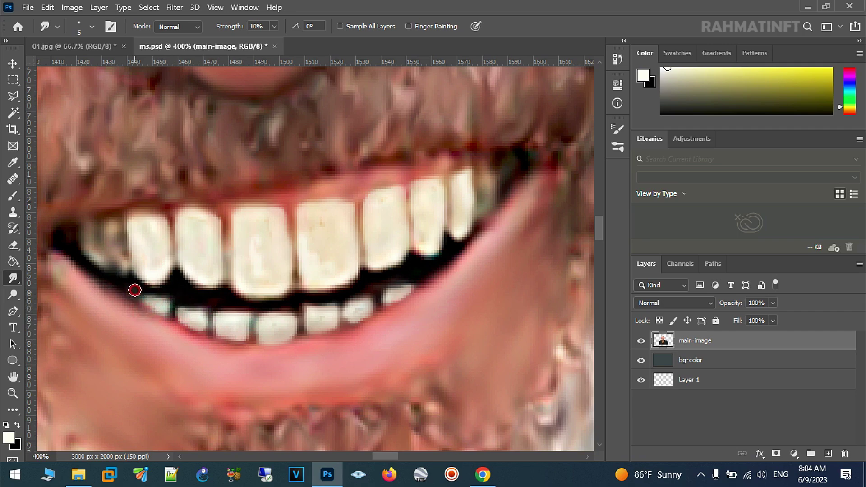
Zoom into the left eye and paint white into its eye white around the iris
{"action": "key", "text": "z"}
{"action": "left_click", "coordinate": [354, 272], "text": "alt"}
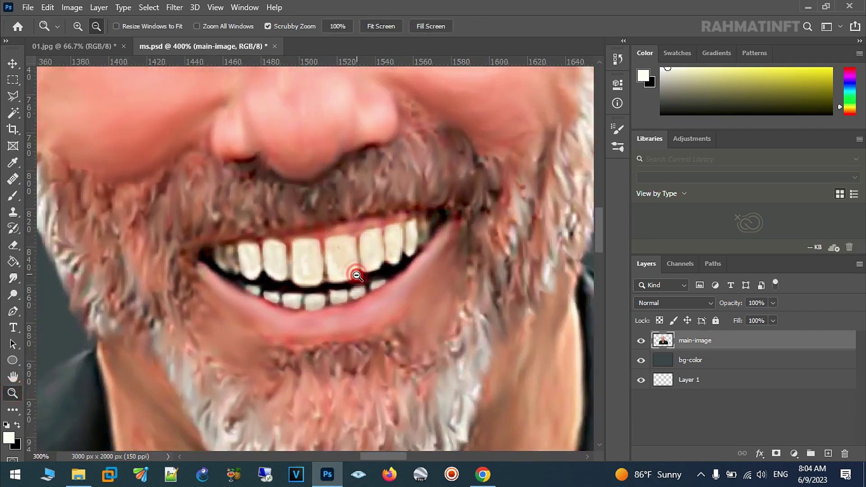
{"action": "left_click", "coordinate": [368, 297], "text": "alt"}
{"action": "left_click", "coordinate": [378, 313], "text": "alt"}
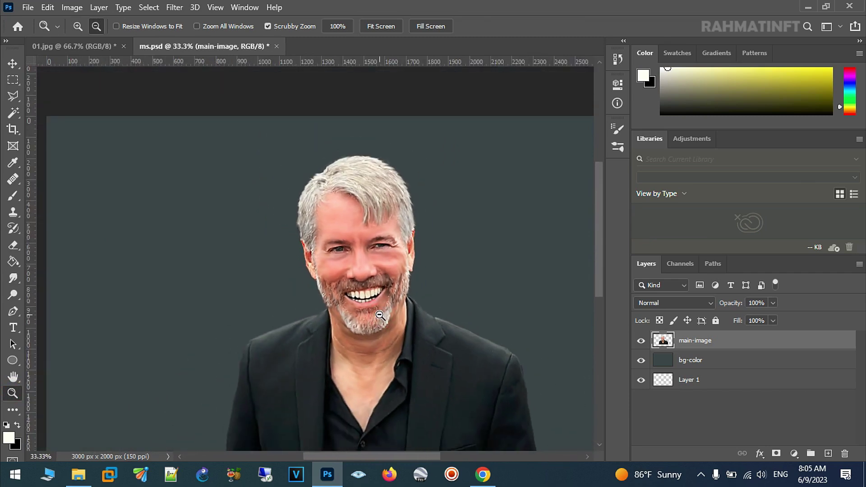
{"action": "left_click", "coordinate": [340, 209]}
{"action": "left_click", "coordinate": [316, 203]}
{"action": "left_click", "coordinate": [291, 194]}
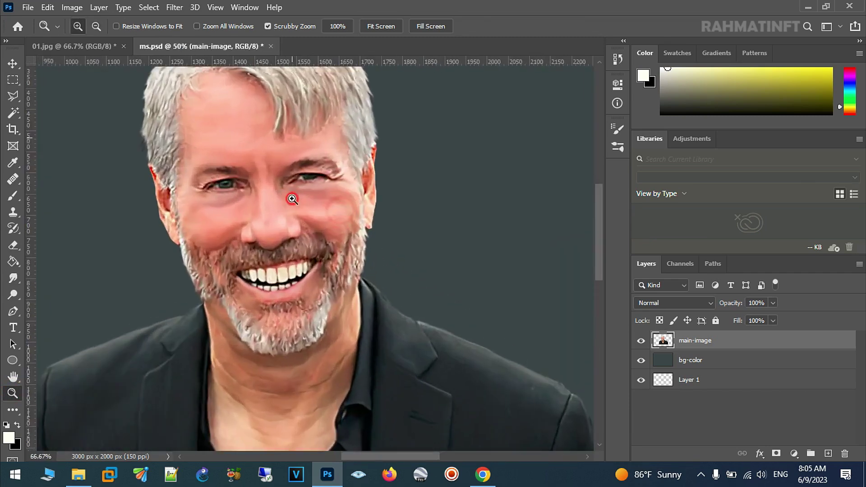
{"action": "left_click", "coordinate": [292, 199]}
{"action": "left_click", "coordinate": [181, 180]}
{"action": "left_click_drag", "start_coordinate": [374, 281], "coordinate": [262, 246]}
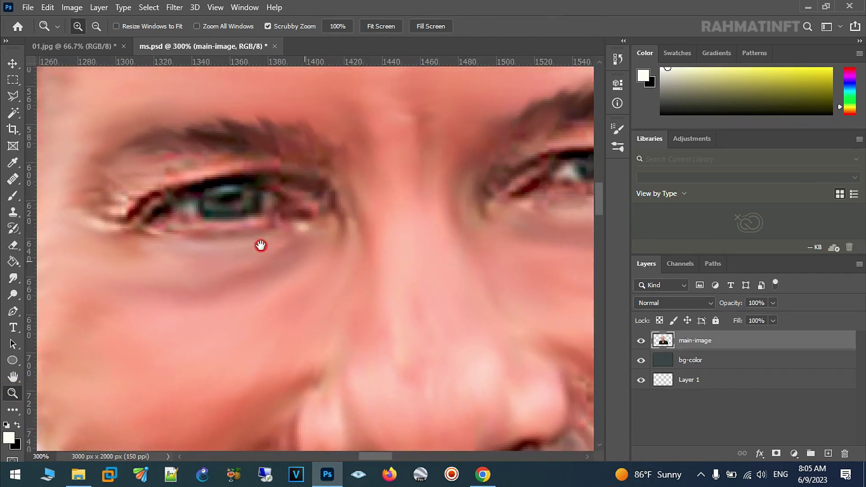
{"action": "key", "text": "b"}
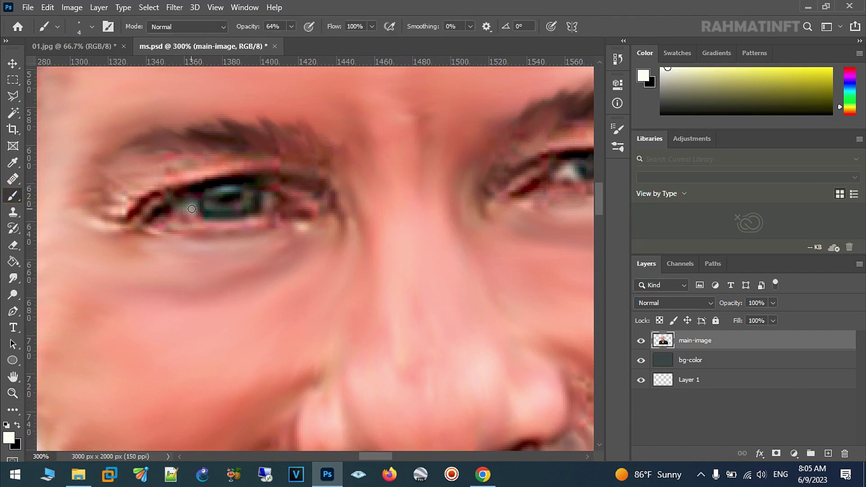
{"action": "left_click_drag", "start_coordinate": [193, 208], "coordinate": [182, 216]}
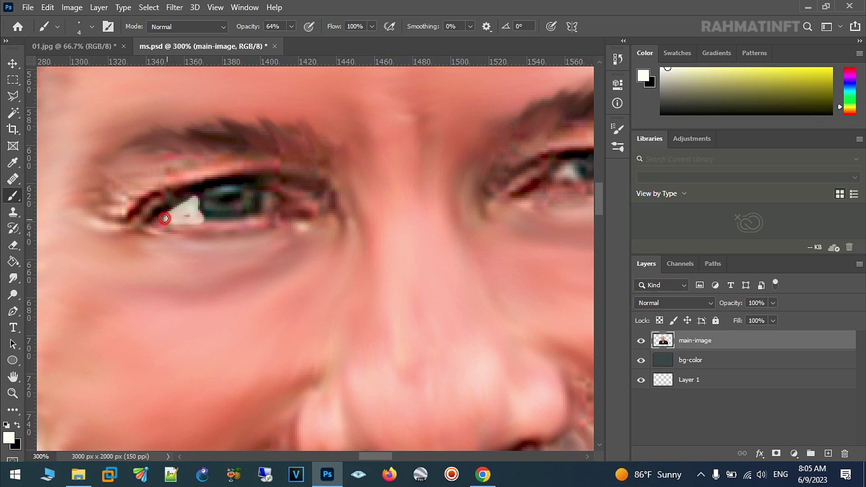
{"action": "mouse_move", "coordinate": [188, 211]}
{"action": "left_mouse_down"}
{"action": "mouse_move", "coordinate": [195, 199]}
{"action": "mouse_move", "coordinate": [202, 222]}
{"action": "left_mouse_up"}
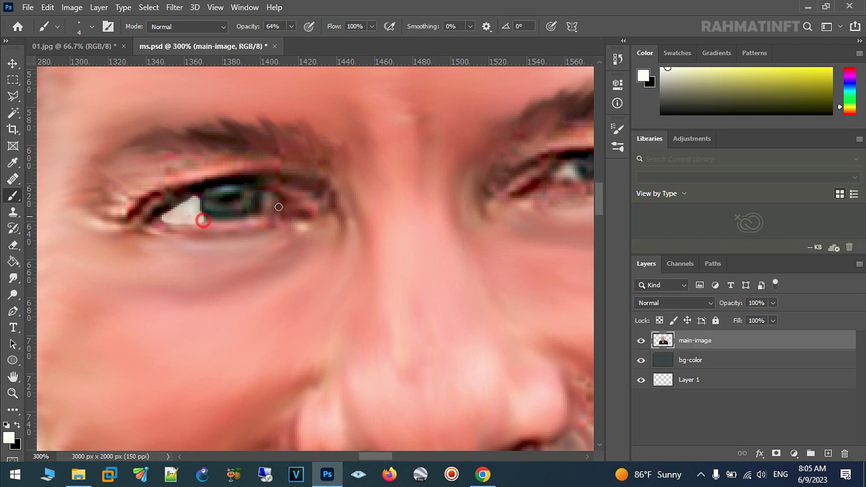
{"action": "mouse_move", "coordinate": [270, 212]}
{"action": "left_mouse_down"}
{"action": "mouse_move", "coordinate": [271, 196]}
{"action": "mouse_move", "coordinate": [294, 204]}
{"action": "mouse_move", "coordinate": [264, 211]}
{"action": "mouse_move", "coordinate": [268, 194]}
{"action": "mouse_move", "coordinate": [277, 206]}
{"action": "left_mouse_up"}
Paint white beside the other eye's iris, then smudge the first iris edge
{"action": "left_click_drag", "start_coordinate": [551, 207], "coordinate": [335, 246]}
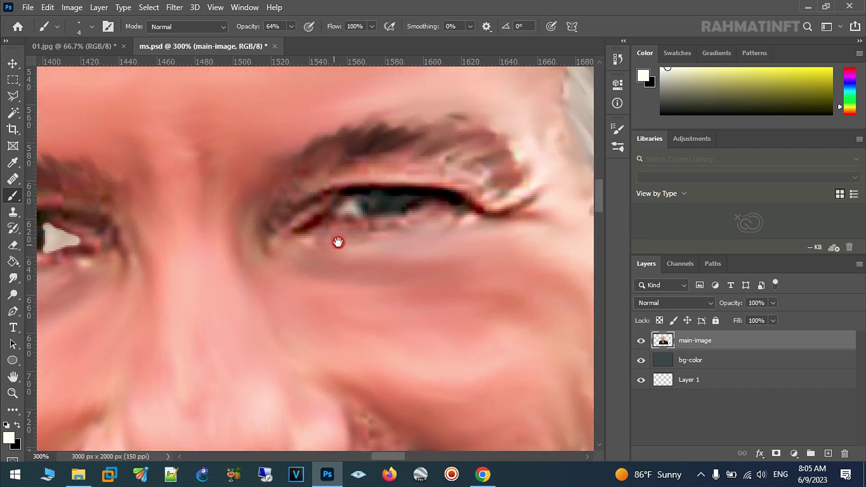
{"action": "mouse_move", "coordinate": [334, 217]}
{"action": "left_mouse_down"}
{"action": "mouse_move", "coordinate": [364, 220]}
{"action": "mouse_move", "coordinate": [356, 198]}
{"action": "mouse_move", "coordinate": [324, 217]}
{"action": "mouse_move", "coordinate": [361, 199]}
{"action": "mouse_move", "coordinate": [358, 218]}
{"action": "left_mouse_up"}
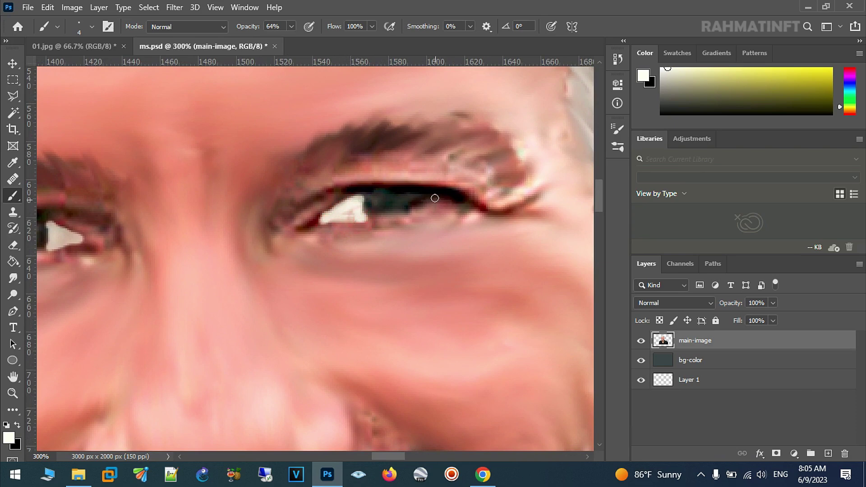
{"action": "mouse_move", "coordinate": [427, 199]}
{"action": "left_mouse_down"}
{"action": "mouse_move", "coordinate": [416, 207]}
{"action": "mouse_move", "coordinate": [441, 199]}
{"action": "mouse_move", "coordinate": [429, 207]}
{"action": "left_mouse_up"}
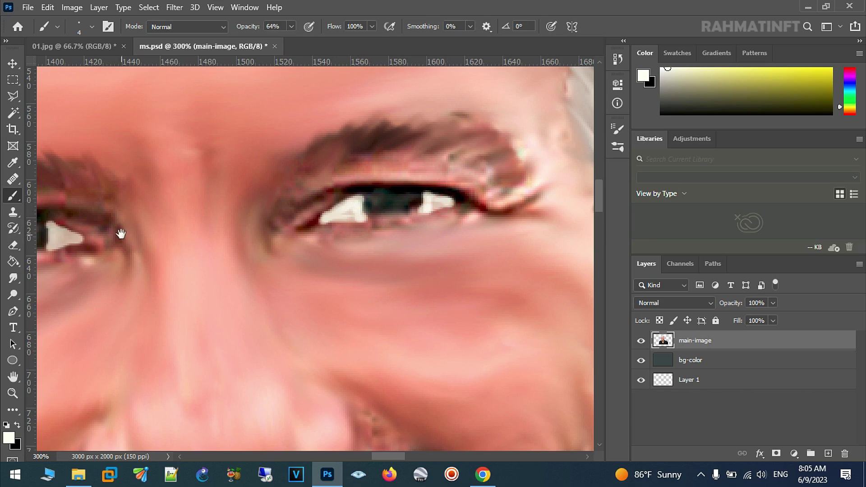
{"action": "left_click_drag", "start_coordinate": [120, 234], "coordinate": [273, 243]}
{"action": "left_click", "coordinate": [13, 278]}
{"action": "left_click_drag", "start_coordinate": [146, 237], "coordinate": [134, 240]}
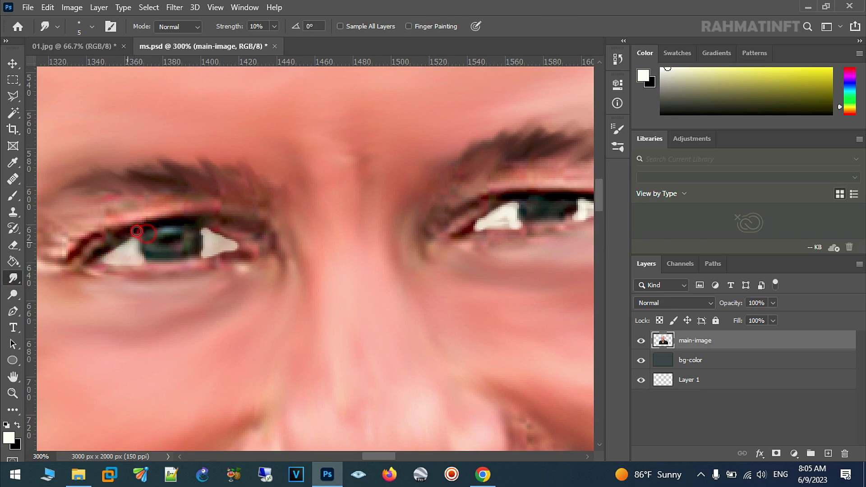
Blend the left eye's iris edges softly into the painted eye white
{"action": "mouse_move", "coordinate": [141, 236]}
{"action": "left_mouse_down"}
{"action": "mouse_move", "coordinate": [146, 259]}
{"action": "mouse_move", "coordinate": [192, 253]}
{"action": "left_mouse_up"}
{"action": "mouse_move", "coordinate": [207, 257]}
{"action": "left_mouse_down"}
{"action": "mouse_move", "coordinate": [219, 236]}
{"action": "mouse_move", "coordinate": [201, 251]}
{"action": "left_mouse_up"}
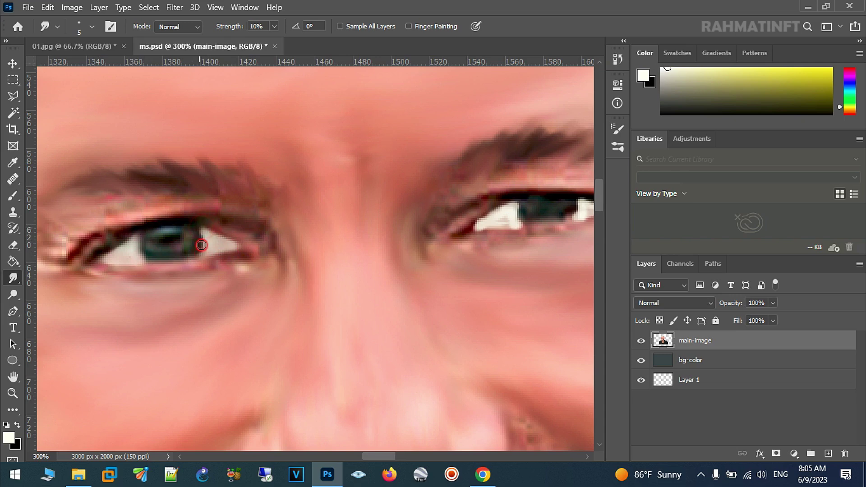
{"action": "left_click_drag", "start_coordinate": [195, 256], "coordinate": [215, 260]}
{"action": "scroll", "coordinate": [329, 271], "scroll_direction": "right", "scroll_amount": 3}
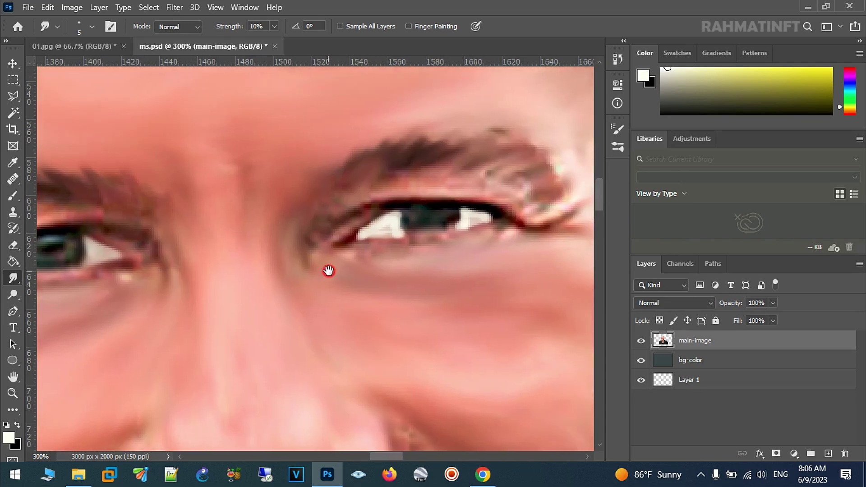
Smudge the other eye's whites into the iris, inner corner and outer lid line
{"action": "mouse_move", "coordinate": [367, 231]}
{"action": "left_mouse_down"}
{"action": "mouse_move", "coordinate": [387, 227]}
{"action": "mouse_move", "coordinate": [364, 238]}
{"action": "mouse_move", "coordinate": [403, 208]}
{"action": "left_mouse_up"}
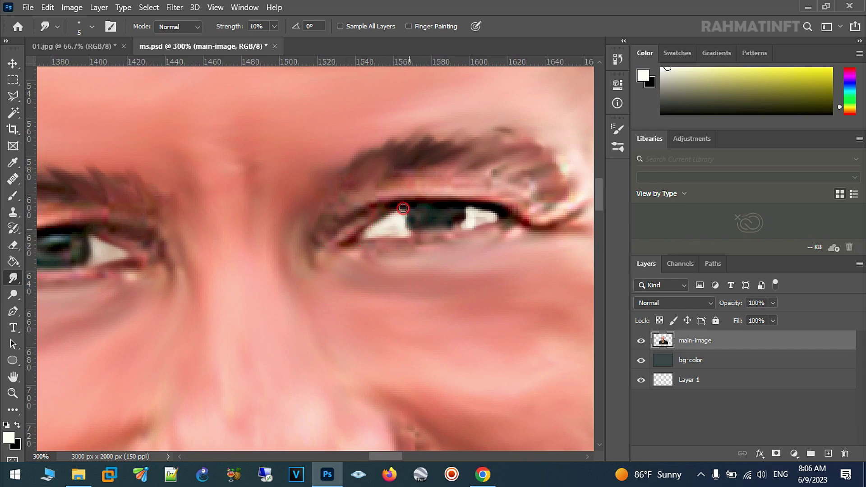
{"action": "left_click_drag", "start_coordinate": [414, 237], "coordinate": [412, 199]}
{"action": "mouse_move", "coordinate": [440, 228]}
{"action": "left_mouse_down"}
{"action": "mouse_move", "coordinate": [465, 221]}
{"action": "mouse_move", "coordinate": [470, 208]}
{"action": "mouse_move", "coordinate": [510, 225]}
{"action": "mouse_move", "coordinate": [460, 234]}
{"action": "mouse_move", "coordinate": [406, 219]}
{"action": "mouse_move", "coordinate": [345, 240]}
{"action": "left_mouse_up"}
{"action": "left_click_drag", "start_coordinate": [387, 200], "coordinate": [349, 220]}
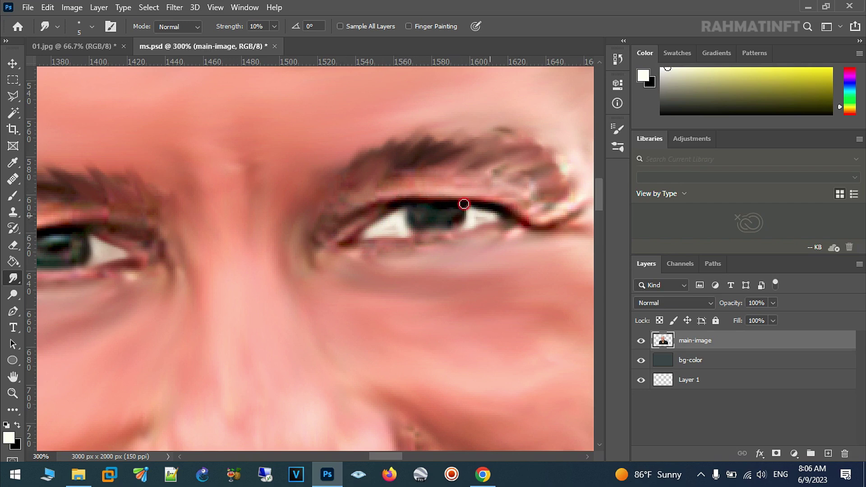
{"action": "mouse_move", "coordinate": [528, 232]}
{"action": "left_mouse_down"}
{"action": "mouse_move", "coordinate": [471, 219]}
{"action": "mouse_move", "coordinate": [489, 219]}
{"action": "left_mouse_up"}
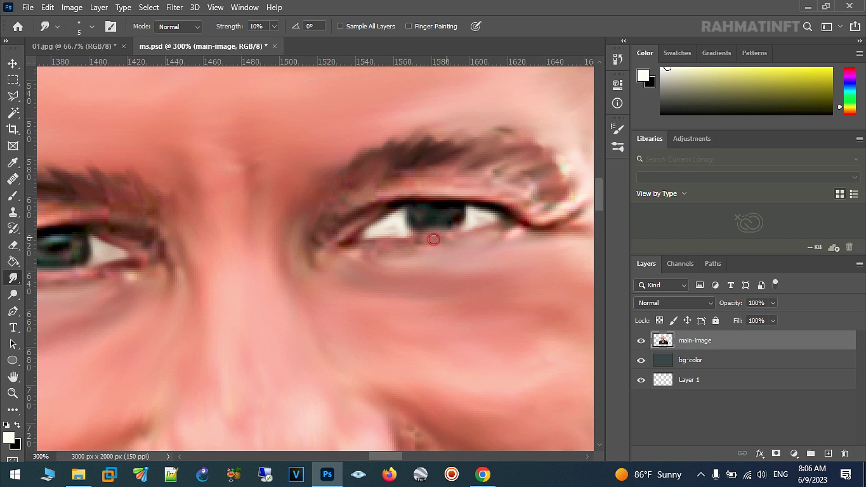
{"action": "key", "text": "ctrl+minus"}
{"action": "left_click", "coordinate": [13, 394]}
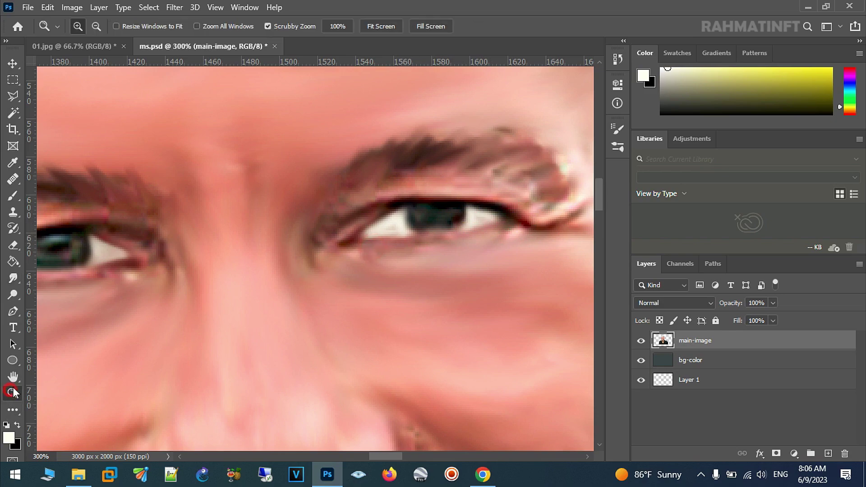
Set up a soft round 12 px brush with default black and white colours
{"action": "left_click", "coordinate": [239, 316], "text": "alt"}
{"action": "left_click", "coordinate": [212, 297]}
{"action": "left_click", "coordinate": [211, 298]}
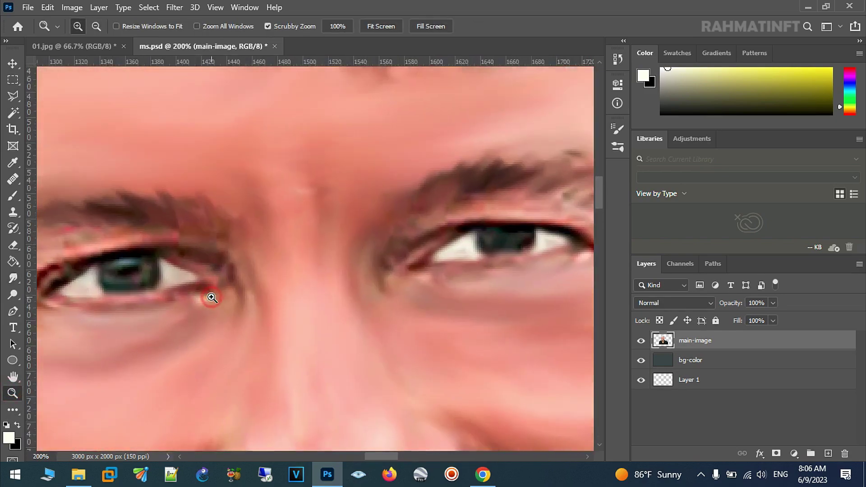
{"action": "left_click", "coordinate": [13, 196]}
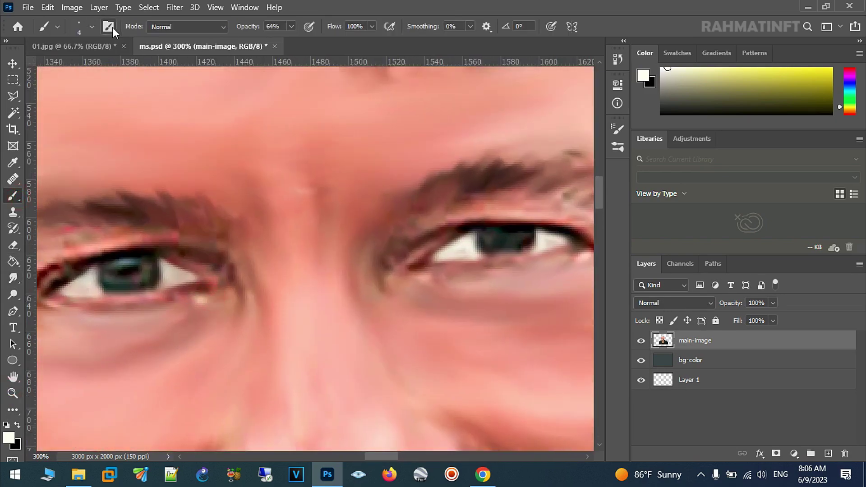
{"action": "left_click", "coordinate": [109, 27]}
{"action": "left_click", "coordinate": [480, 148]}
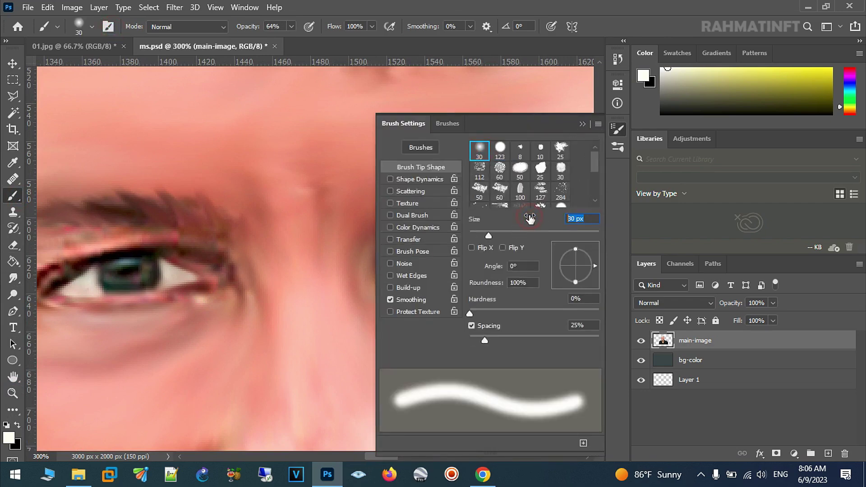
{"action": "type", "text": "12"}
{"action": "left_click", "coordinate": [583, 118]}
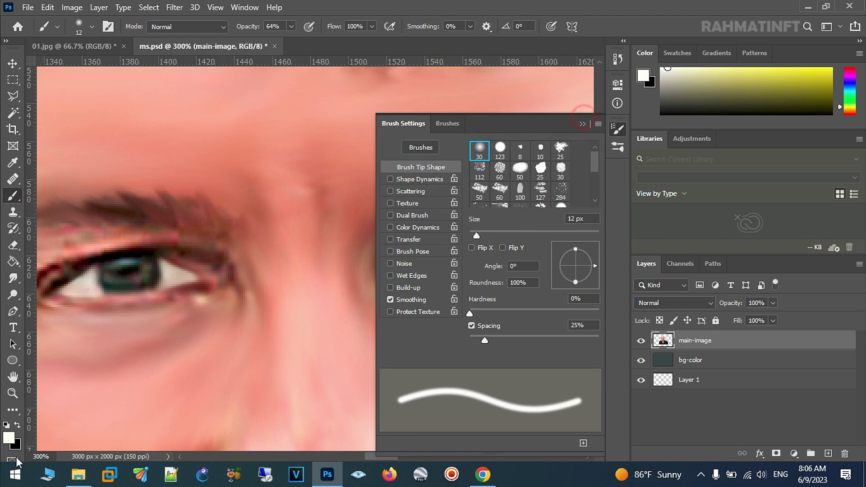
{"action": "left_click", "coordinate": [582, 124]}
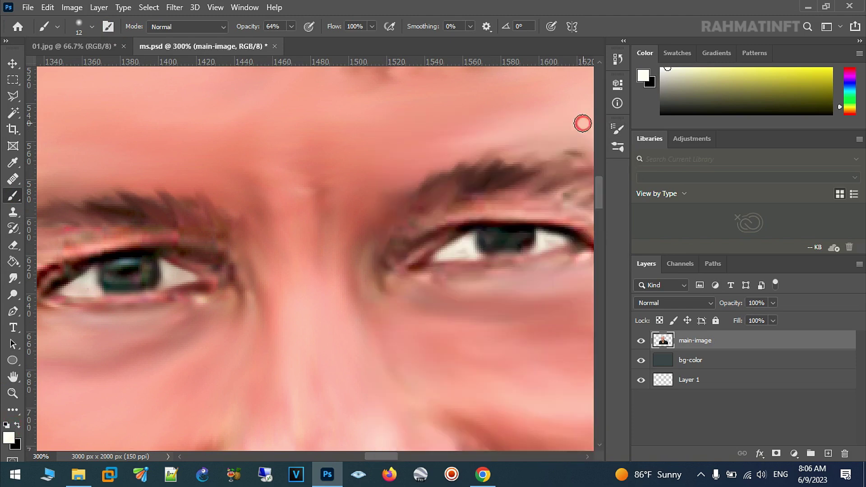
{"action": "left_click", "coordinate": [6, 424]}
Paint both pupils black and blend them into the irises with the Smudge tool
{"action": "left_click", "coordinate": [129, 273]}
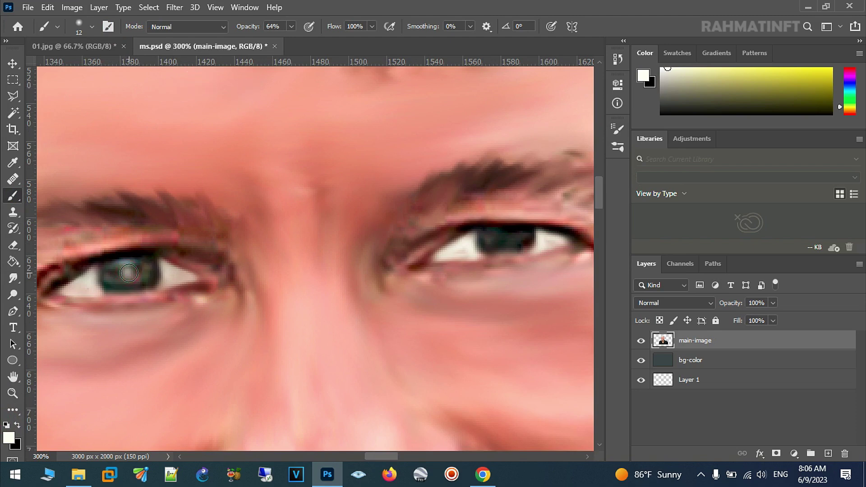
{"action": "left_click", "coordinate": [17, 424]}
{"action": "left_click", "coordinate": [129, 272]}
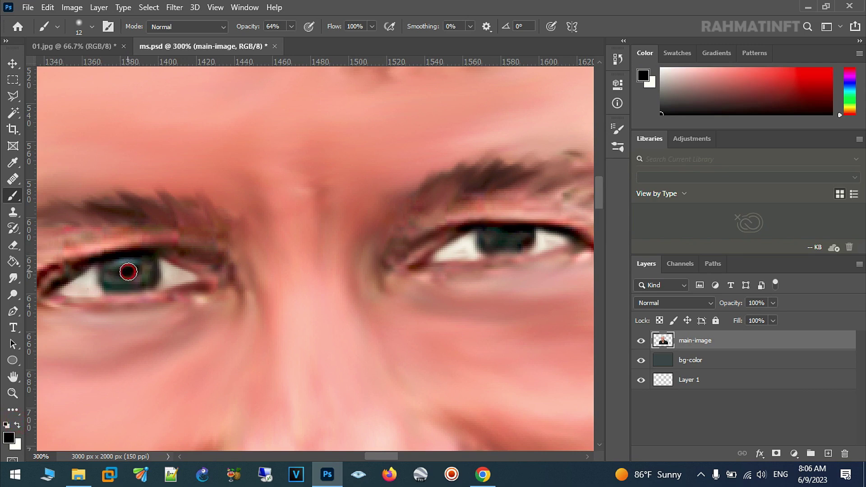
{"action": "left_click", "coordinate": [509, 238]}
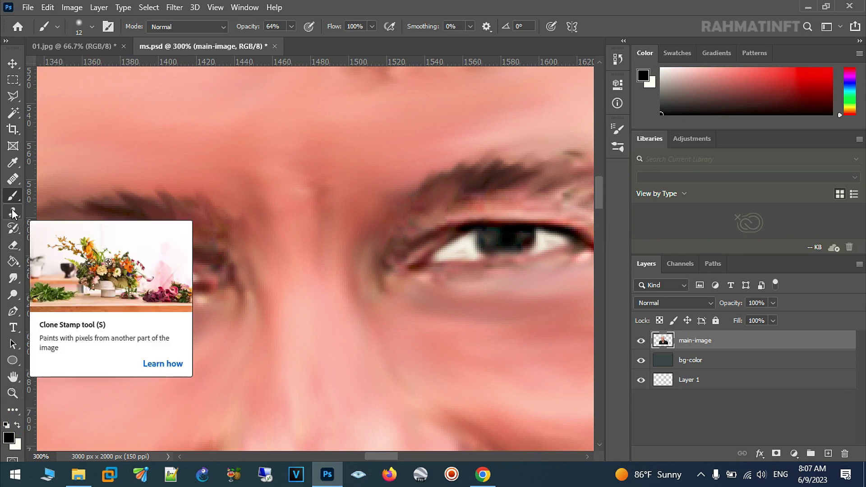
{"action": "left_click", "coordinate": [13, 279]}
{"action": "left_click_drag", "start_coordinate": [106, 286], "coordinate": [123, 286]}
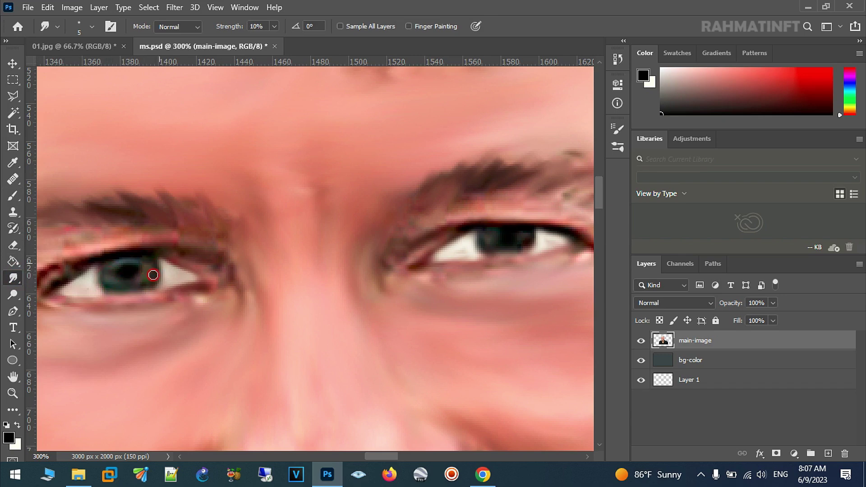
{"action": "left_click_drag", "start_coordinate": [112, 277], "coordinate": [127, 278]}
{"action": "left_click_drag", "start_coordinate": [493, 242], "coordinate": [534, 243]}
Dab small white catchlights into both irises with a 7 px brush
{"action": "key", "text": "b"}
{"action": "left_click", "coordinate": [95, 26]}
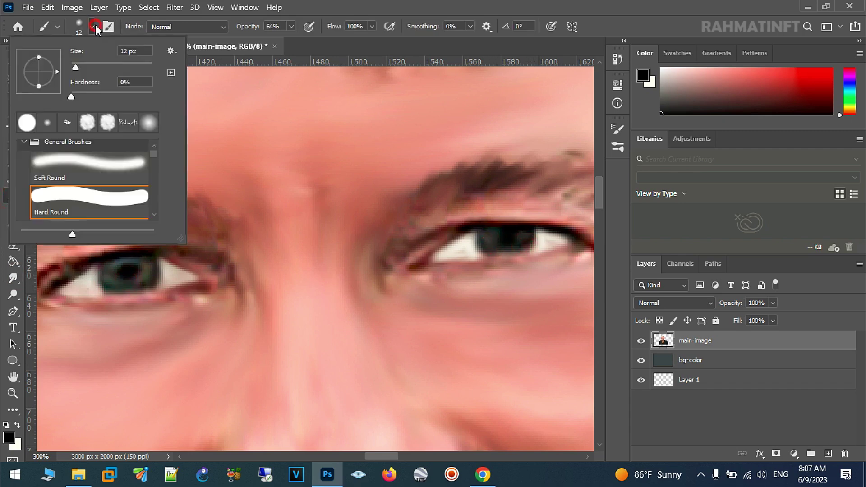
{"action": "type", "text": "7"}
{"action": "key", "text": "Return"}
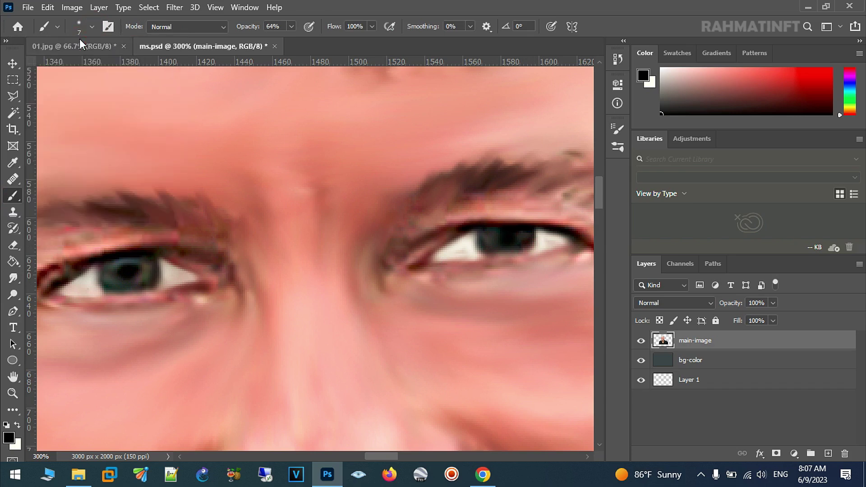
{"action": "left_click", "coordinate": [17, 425]}
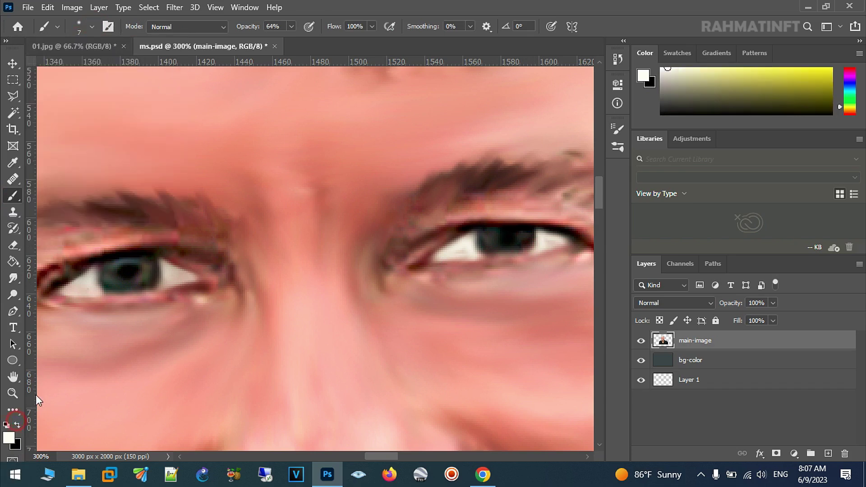
{"action": "left_click", "coordinate": [120, 265]}
{"action": "left_click", "coordinate": [500, 234]}
{"action": "left_click", "coordinate": [12, 394]}
Zoom out to the whole portrait and add a new layer above bg-color
{"action": "mouse_move", "coordinate": [339, 303]}
{"action": "left_mouse_down"}
{"action": "mouse_move", "coordinate": [294, 284]}
{"action": "mouse_move", "coordinate": [319, 219]}
{"action": "left_mouse_up"}
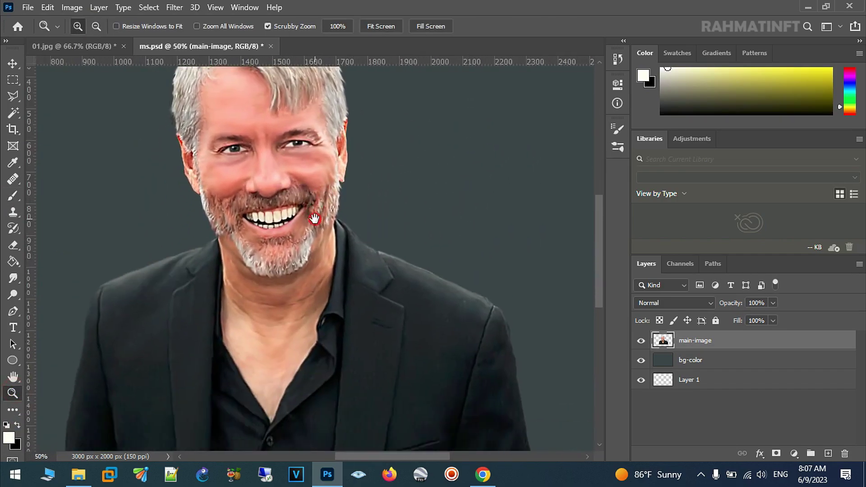
{"action": "key", "text": "ctrl+s"}
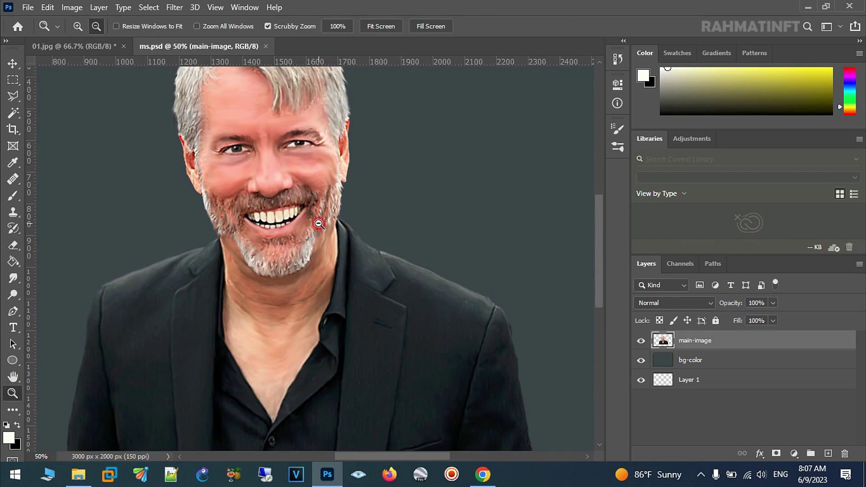
{"action": "left_click", "coordinate": [312, 221], "text": "alt"}
{"action": "left_click", "coordinate": [292, 157], "text": "alt"}
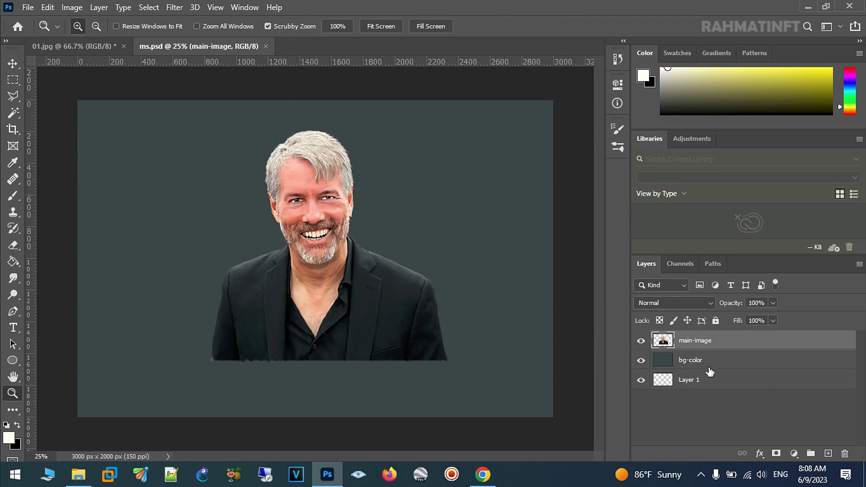
{"action": "left_click", "coordinate": [690, 360]}
{"action": "left_click", "coordinate": [824, 454]}
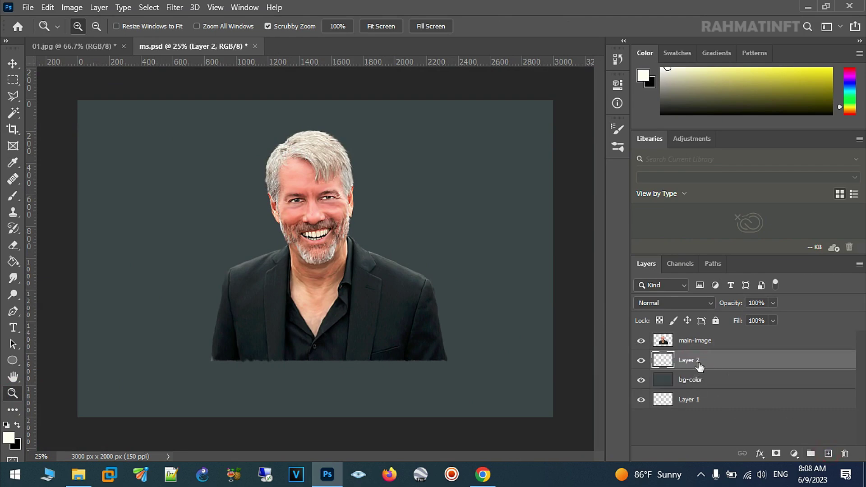
Choose a soft round brush tip and enlarge it to 448 px
{"action": "left_click", "coordinate": [13, 197]}
{"action": "left_click", "coordinate": [108, 27]}
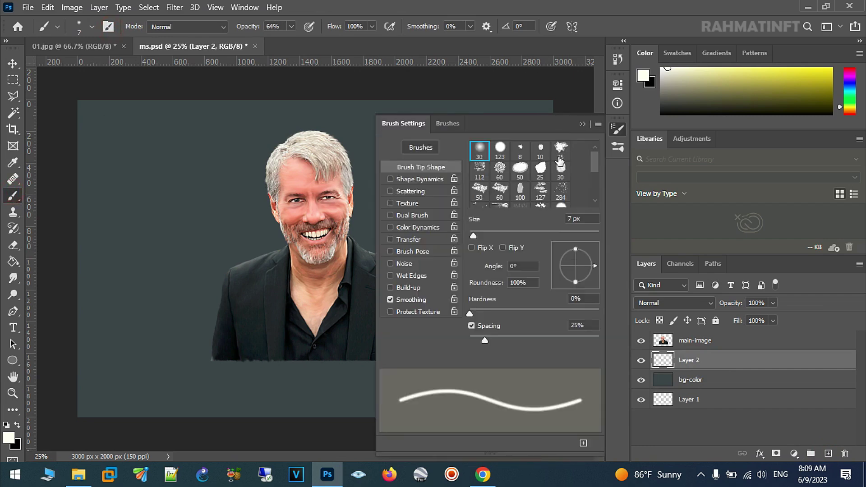
{"action": "left_click", "coordinate": [561, 171]}
{"action": "left_click", "coordinate": [586, 125]}
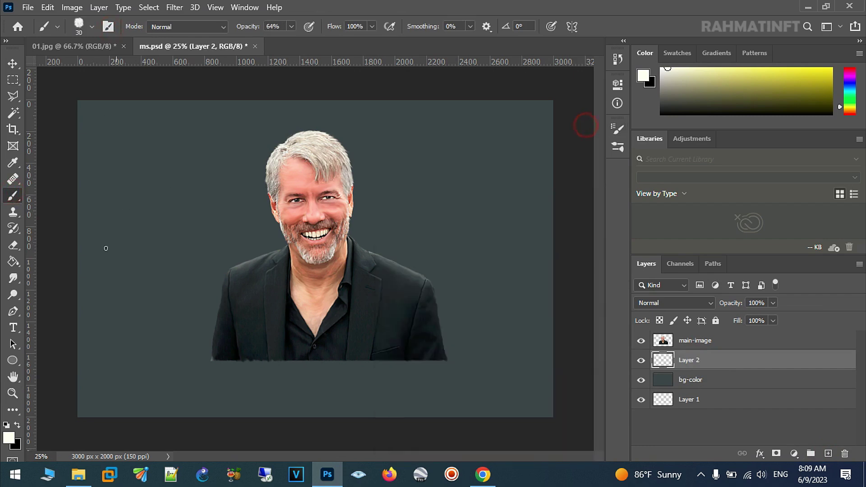
{"action": "left_click", "coordinate": [93, 27]}
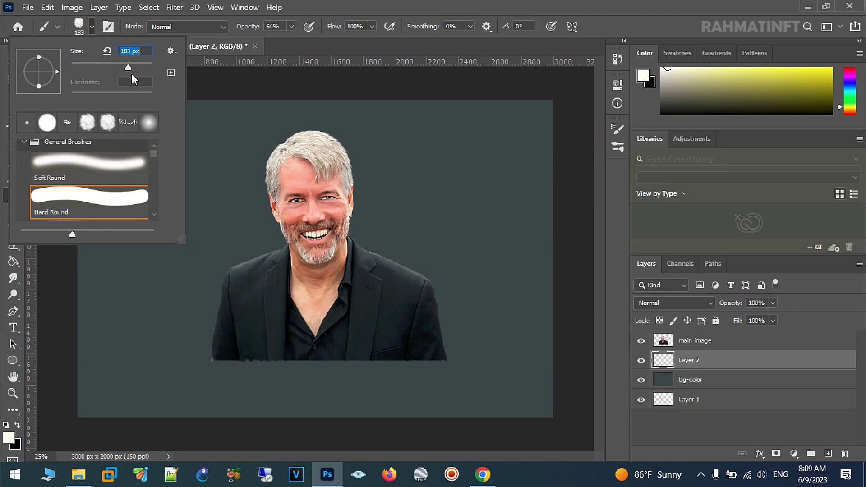
{"action": "left_click_drag", "start_coordinate": [135, 67], "coordinate": [142, 67]}
Set the foreground painting colour to a bright teal
{"action": "left_click", "coordinate": [9, 439]}
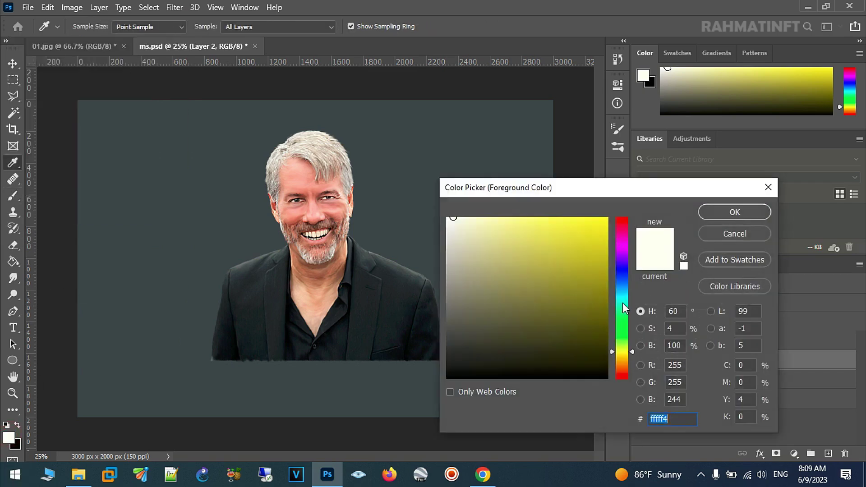
{"action": "left_click", "coordinate": [623, 303]}
{"action": "left_click", "coordinate": [601, 263]}
{"action": "left_click", "coordinate": [713, 211]}
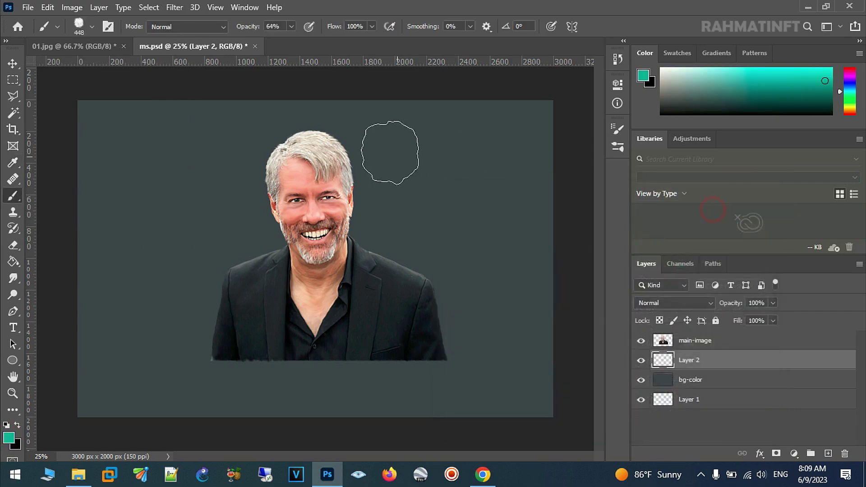
Raise brush opacity to 70% and paint teal cloud around and above the head
{"action": "left_click", "coordinate": [291, 26]}
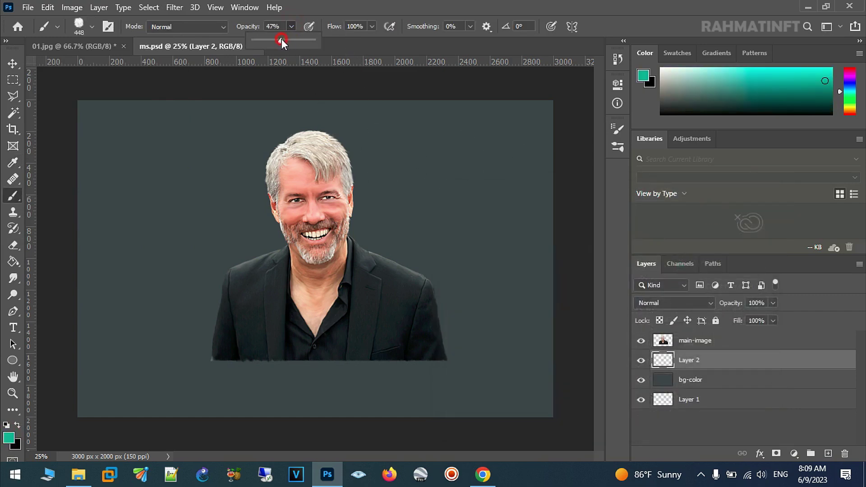
{"action": "left_click_drag", "start_coordinate": [283, 42], "coordinate": [288, 42]}
{"action": "left_click_drag", "start_coordinate": [284, 149], "coordinate": [244, 245]}
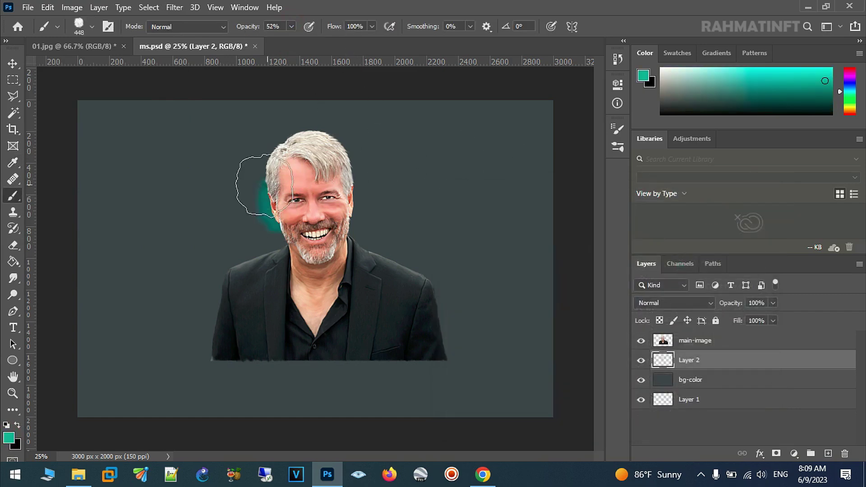
{"action": "left_click", "coordinate": [291, 26]}
{"action": "left_click_drag", "start_coordinate": [289, 42], "coordinate": [300, 42]}
{"action": "mouse_move", "coordinate": [303, 136]}
{"action": "left_mouse_down"}
{"action": "mouse_move", "coordinate": [341, 146]}
{"action": "mouse_move", "coordinate": [361, 190]}
{"action": "mouse_move", "coordinate": [406, 232]}
{"action": "mouse_move", "coordinate": [415, 226]}
{"action": "mouse_move", "coordinate": [233, 246]}
{"action": "mouse_move", "coordinate": [251, 203]}
{"action": "left_mouse_up"}
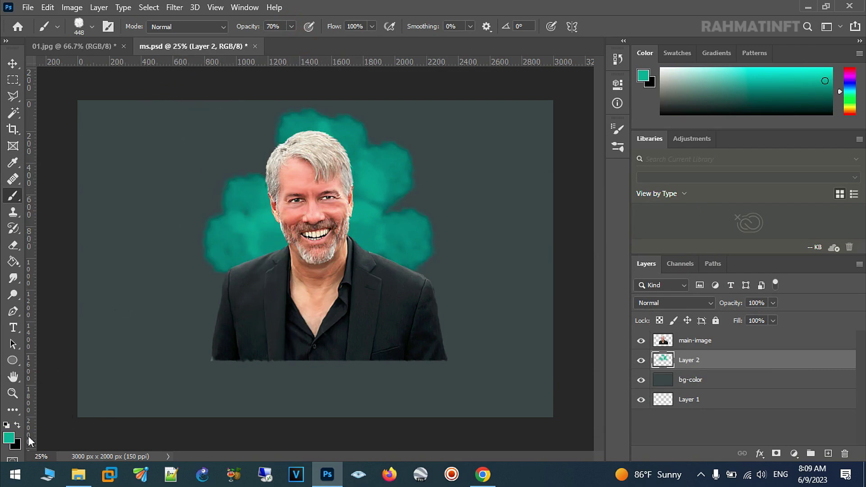
Switch to a darker teal and paint cloud toward the upper right and lower left
{"action": "left_click", "coordinate": [9, 437]}
{"action": "left_click_drag", "start_coordinate": [604, 263], "coordinate": [596, 292]}
{"action": "left_click", "coordinate": [732, 213]}
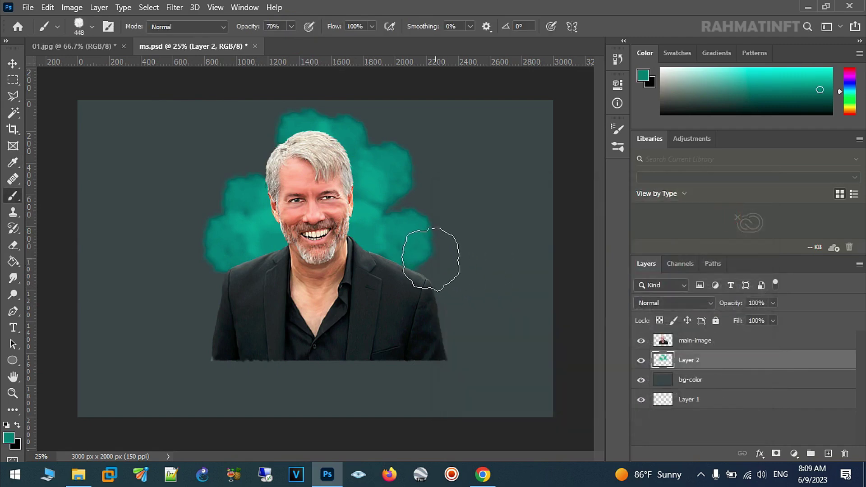
{"action": "mouse_move", "coordinate": [419, 221]}
{"action": "left_mouse_down"}
{"action": "mouse_move", "coordinate": [381, 145]}
{"action": "mouse_move", "coordinate": [438, 171]}
{"action": "left_mouse_up"}
{"action": "mouse_move", "coordinate": [255, 161]}
{"action": "left_mouse_down"}
{"action": "mouse_move", "coordinate": [222, 187]}
{"action": "mouse_move", "coordinate": [203, 244]}
{"action": "mouse_move", "coordinate": [222, 276]}
{"action": "left_mouse_up"}
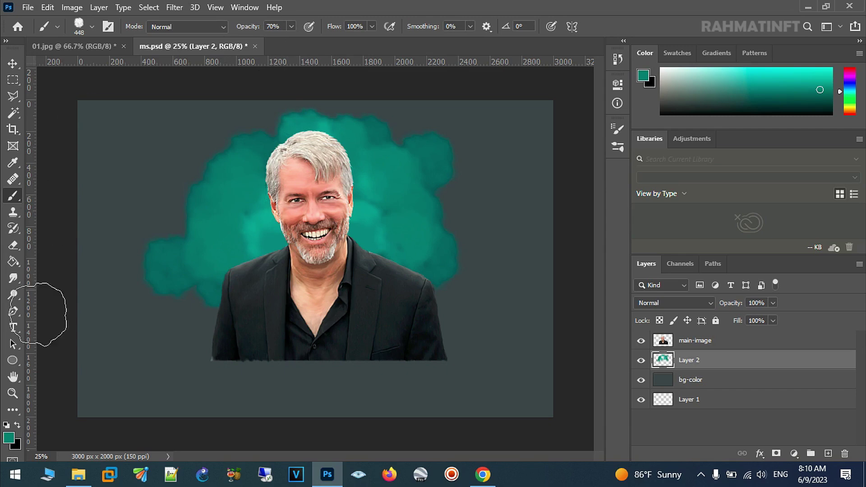
With a slightly darker teal at about 41% opacity, extend the cloud toward the far left
{"action": "left_click", "coordinate": [8, 437]}
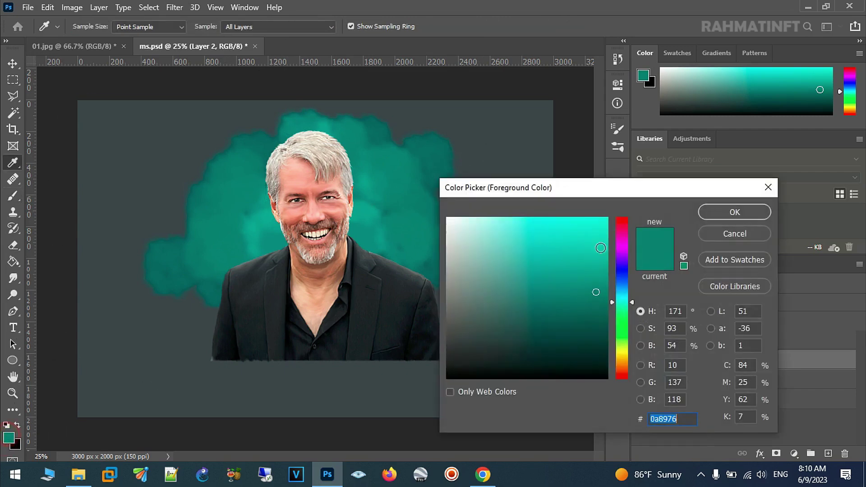
{"action": "left_click_drag", "start_coordinate": [596, 296], "coordinate": [595, 312]}
{"action": "left_click", "coordinate": [722, 215]}
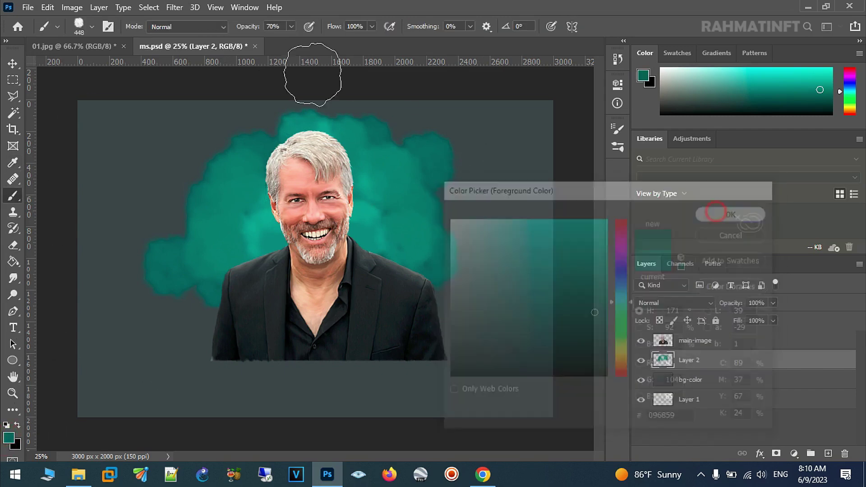
{"action": "left_click", "coordinate": [291, 26]}
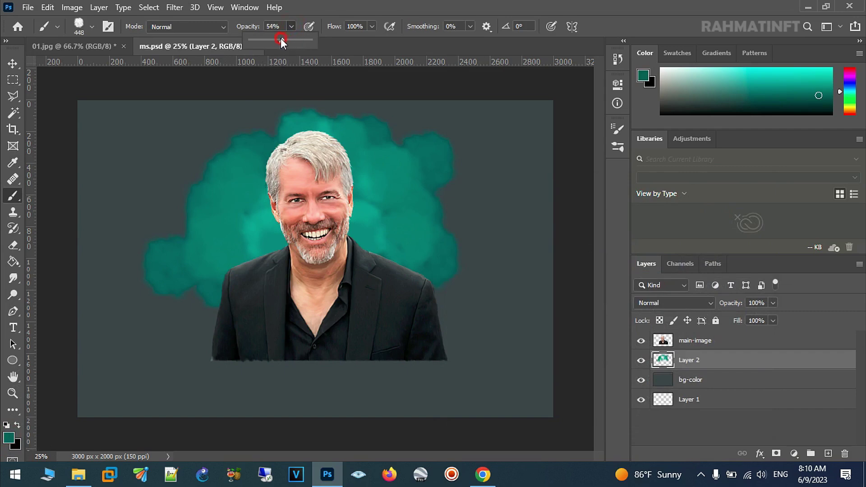
{"action": "mouse_move", "coordinate": [436, 284]}
{"action": "left_mouse_down"}
{"action": "mouse_move", "coordinate": [436, 229]}
{"action": "mouse_move", "coordinate": [402, 170]}
{"action": "mouse_move", "coordinate": [437, 129]}
{"action": "mouse_move", "coordinate": [488, 195]}
{"action": "left_mouse_up"}
{"action": "mouse_move", "coordinate": [276, 247]}
{"action": "left_mouse_down"}
{"action": "mouse_move", "coordinate": [223, 139]}
{"action": "mouse_move", "coordinate": [126, 236]}
{"action": "mouse_move", "coordinate": [145, 266]}
{"action": "left_mouse_up"}
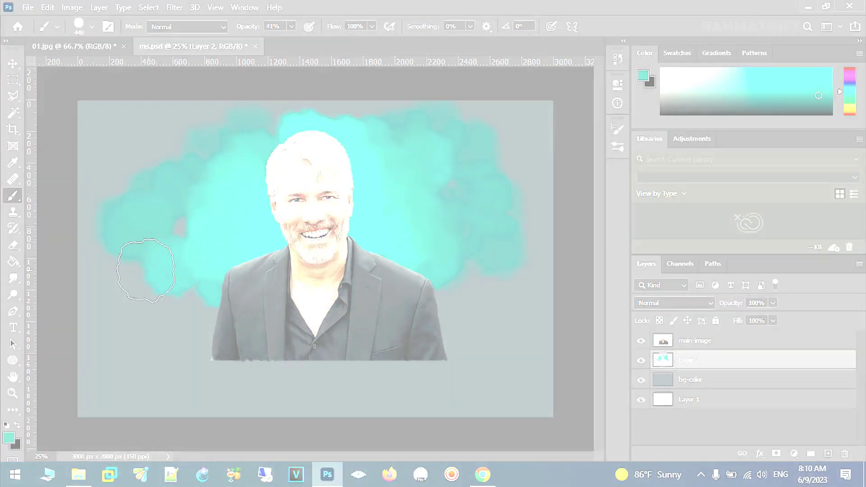